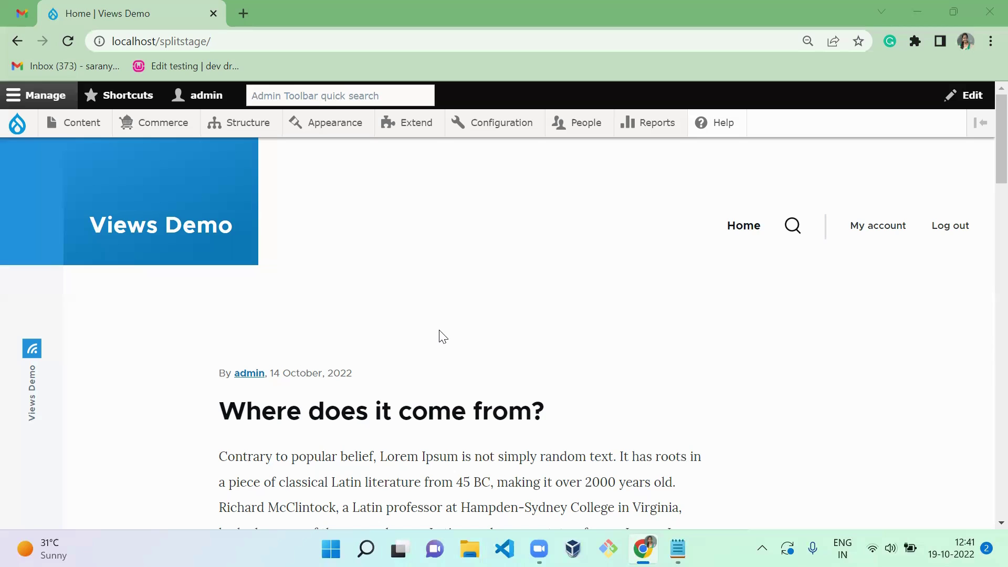
- Switch to Notepad and review the notes on store types and their fields from the beginning
click(678, 549)
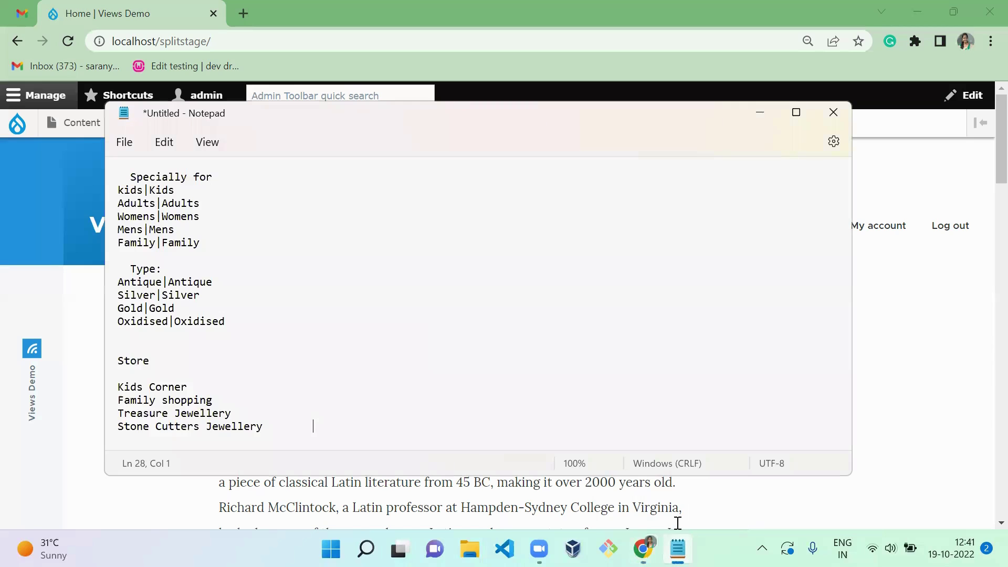
click(124, 357)
key(Up)
key(Up)
key(Up)
key(Up)
key(Up)
key(Up)
key(Up)
key(Up)
key(Up)
key(Up)
key(Up)
key(Up)
key(Up)
key(Up)
key(Up)
key(Up)
key(Up)
key(Up)
key(Up)
key(Up)
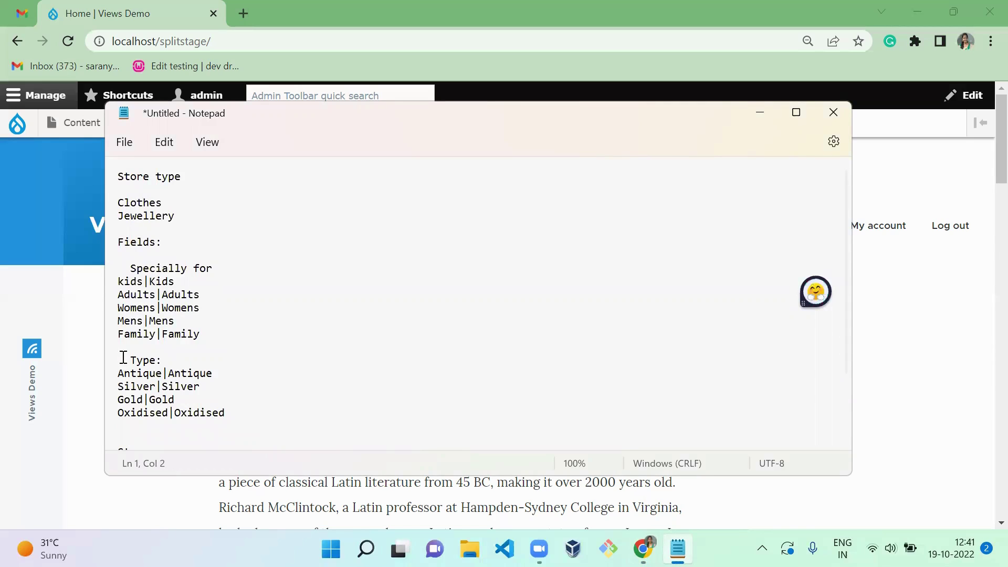
triple_click(166, 182)
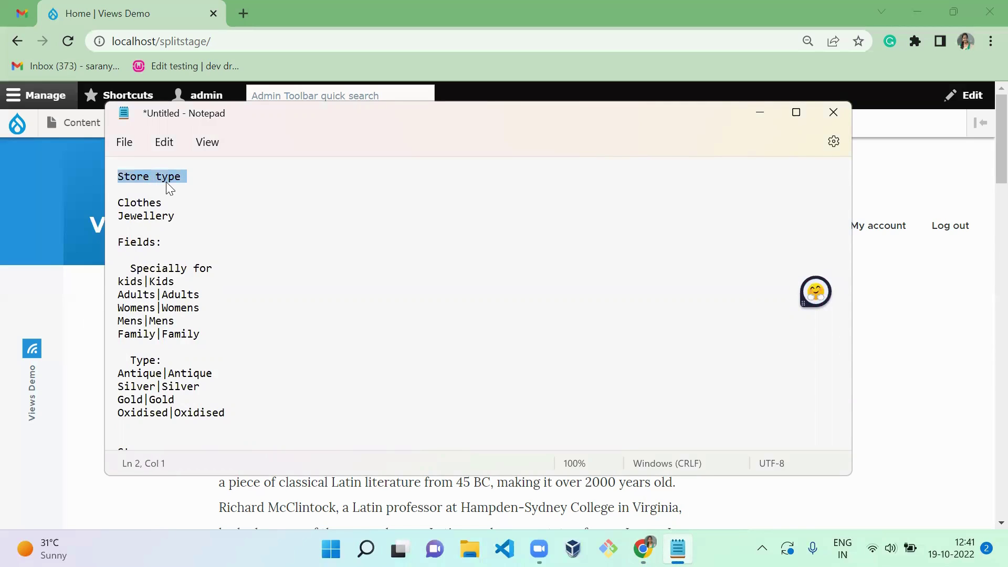
click(190, 225)
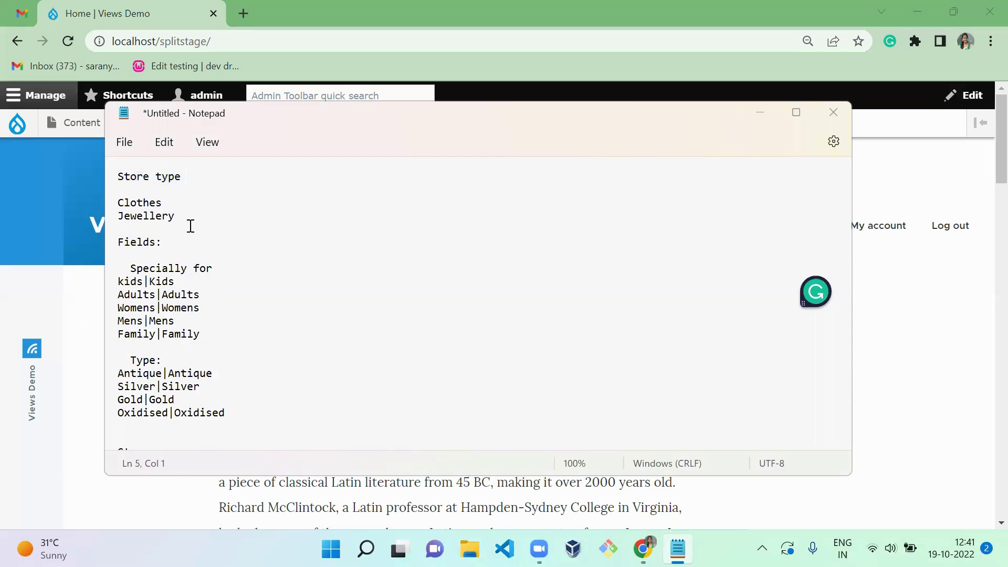
- Switch to Chrome and open the store types page in the Commerce store configuration
key(alt+Tab)
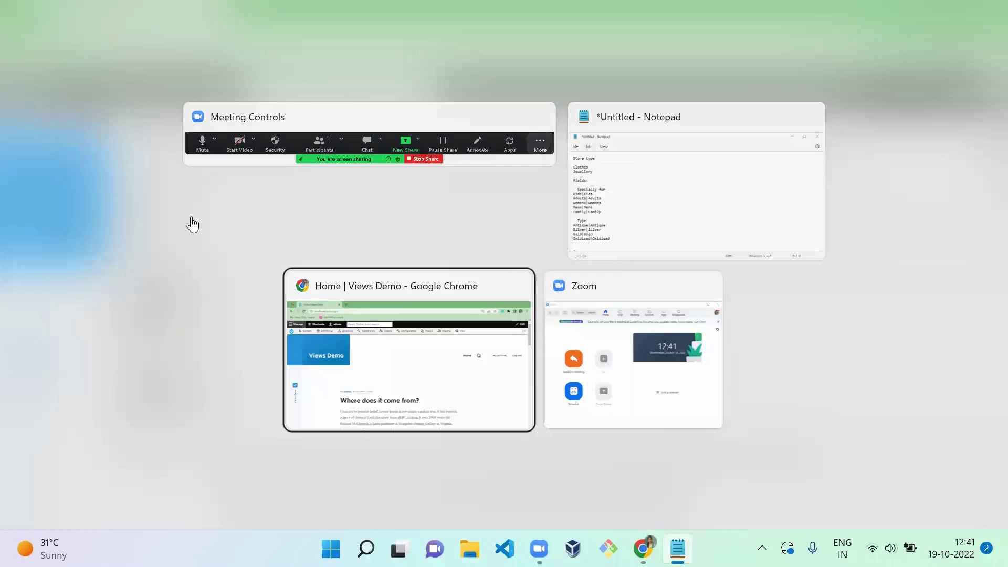
mouse_move(152, 122)
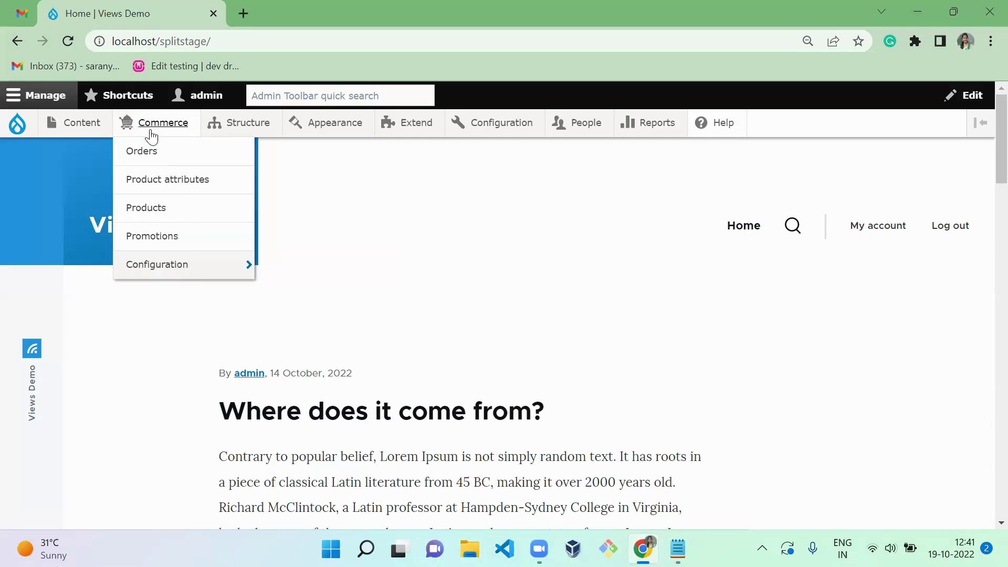
mouse_move(197, 274)
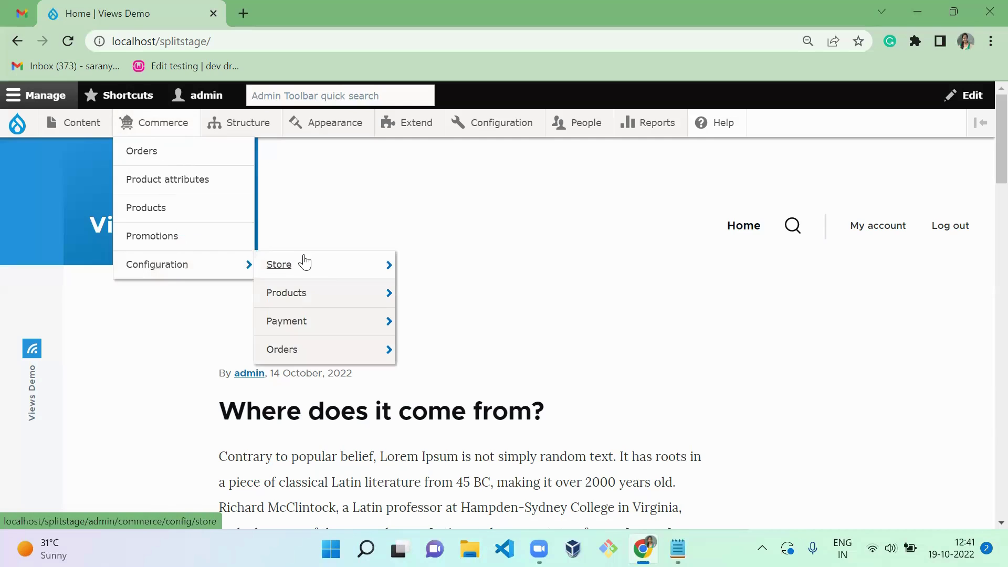
mouse_move(385, 263)
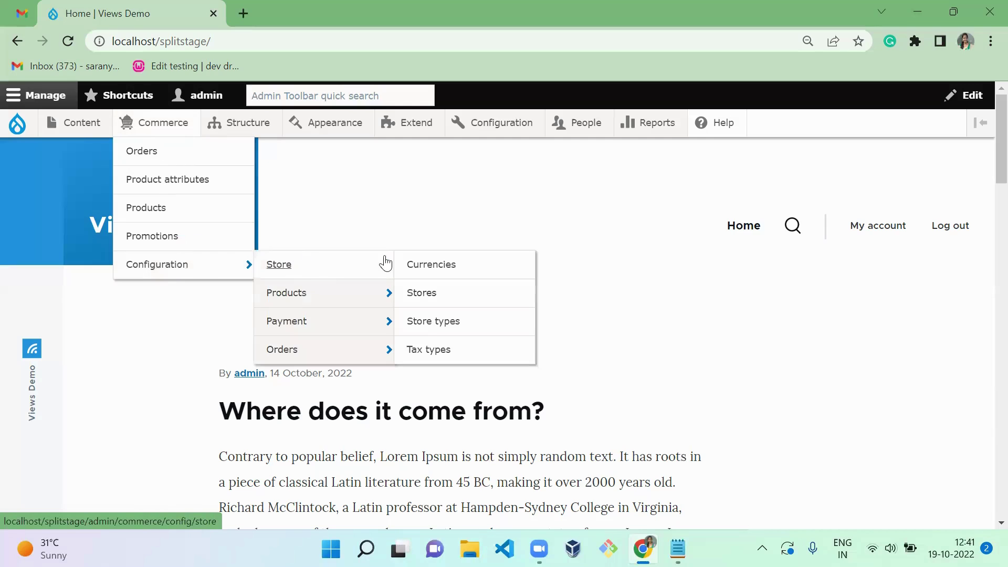
click(419, 327)
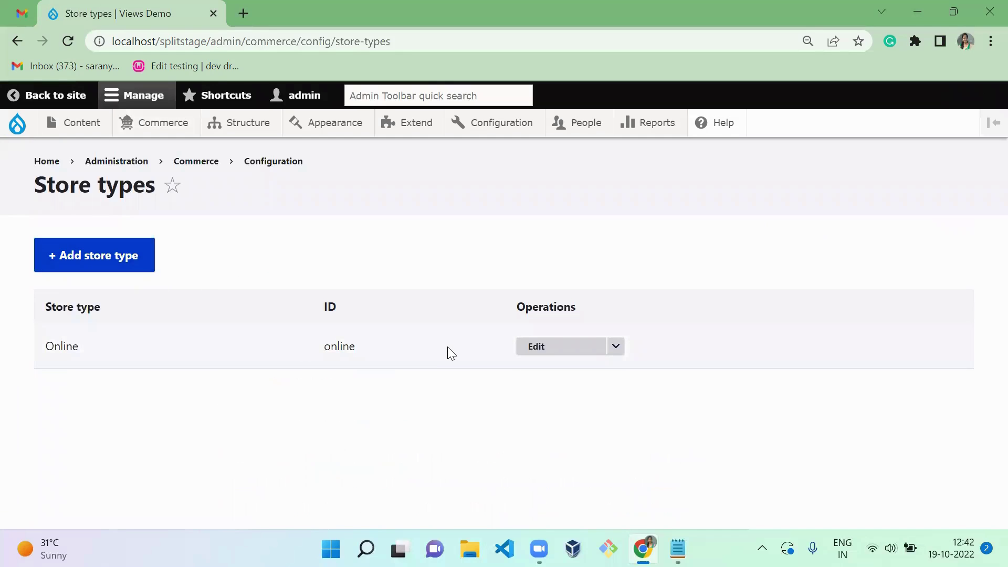
drag(448, 353, 356, 303)
click(356, 302)
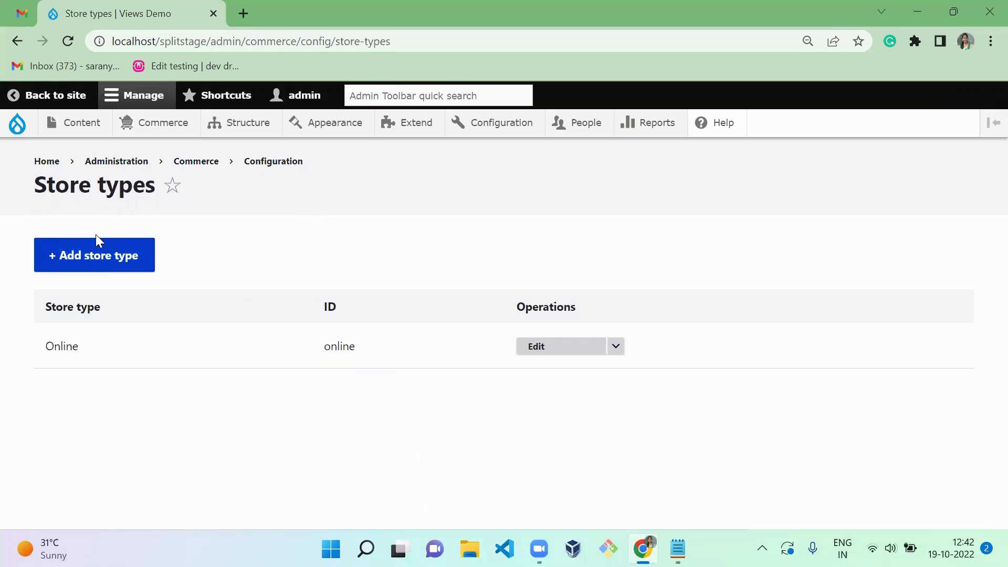
- Add a store type labelled Clothes and save it
click(103, 264)
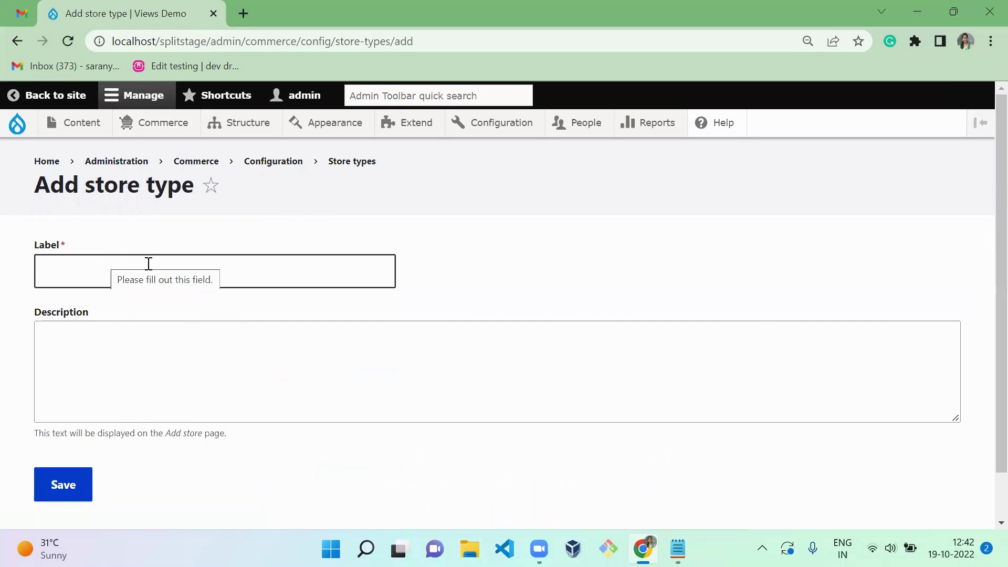
click(148, 269)
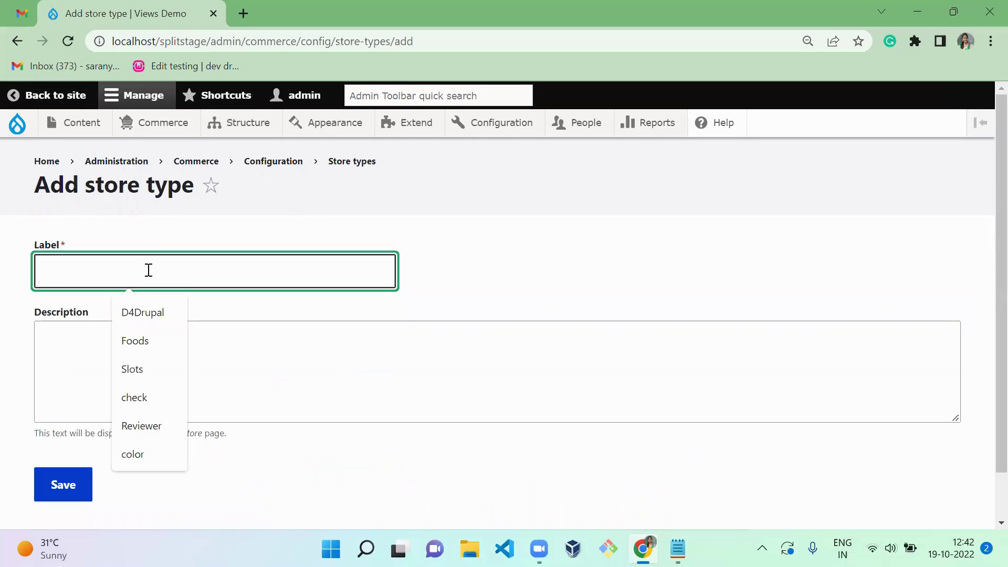
text(Clo)
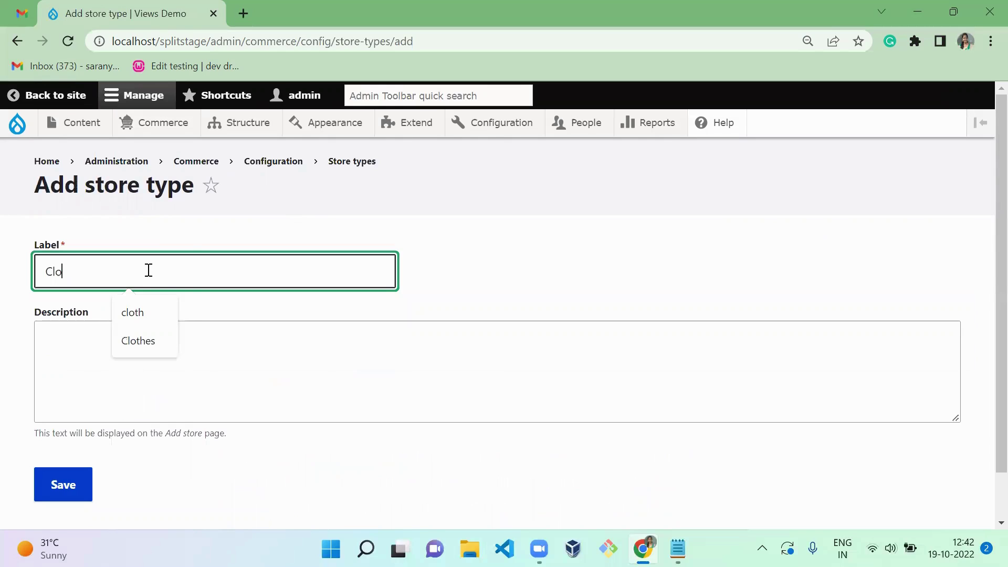
text(thes)
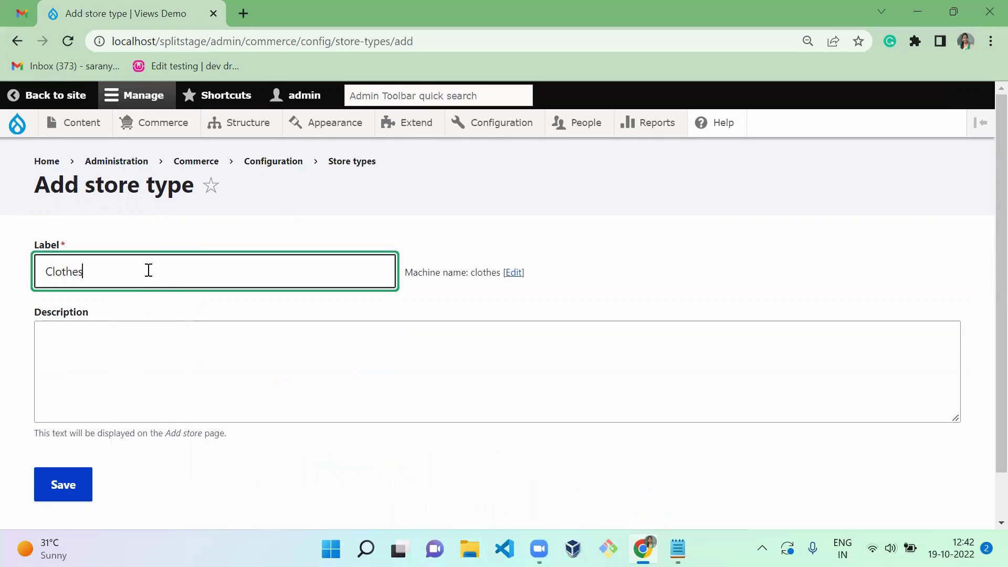
click(77, 485)
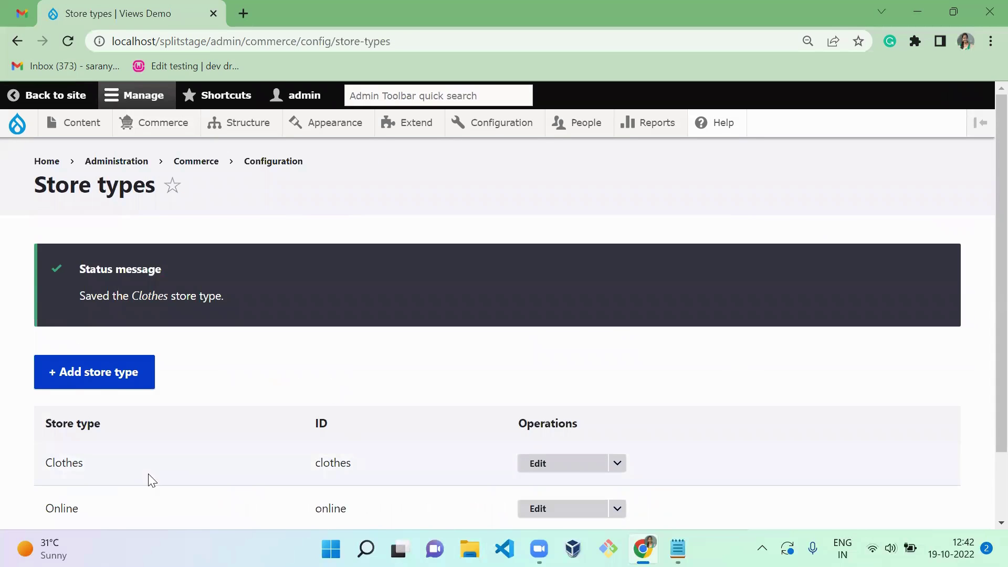
- Add a second store type labelled Jewellery, copying the label from the Notepad notes, and save it
click(91, 377)
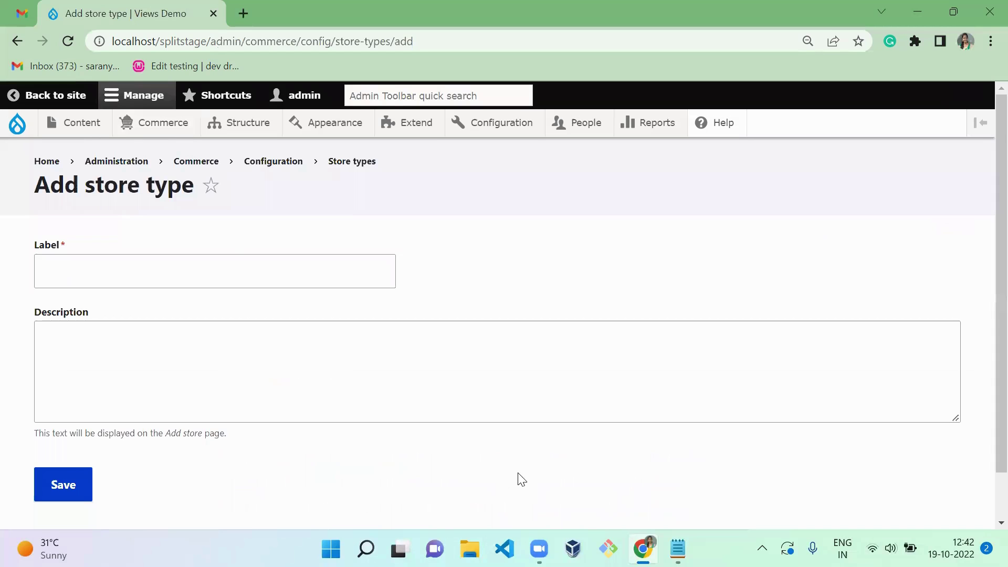
click(678, 548)
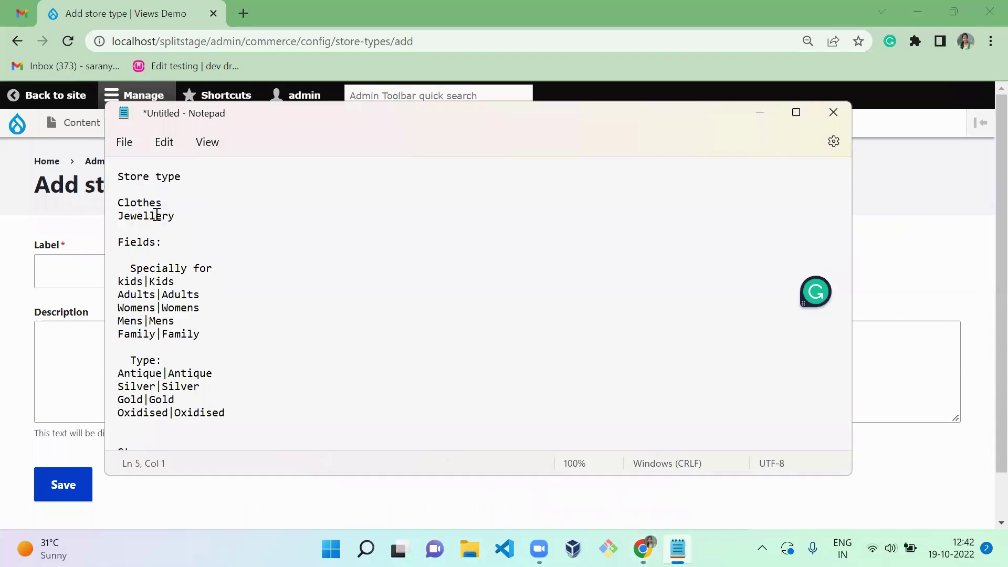
double_click(158, 215)
key(ctrl+c)
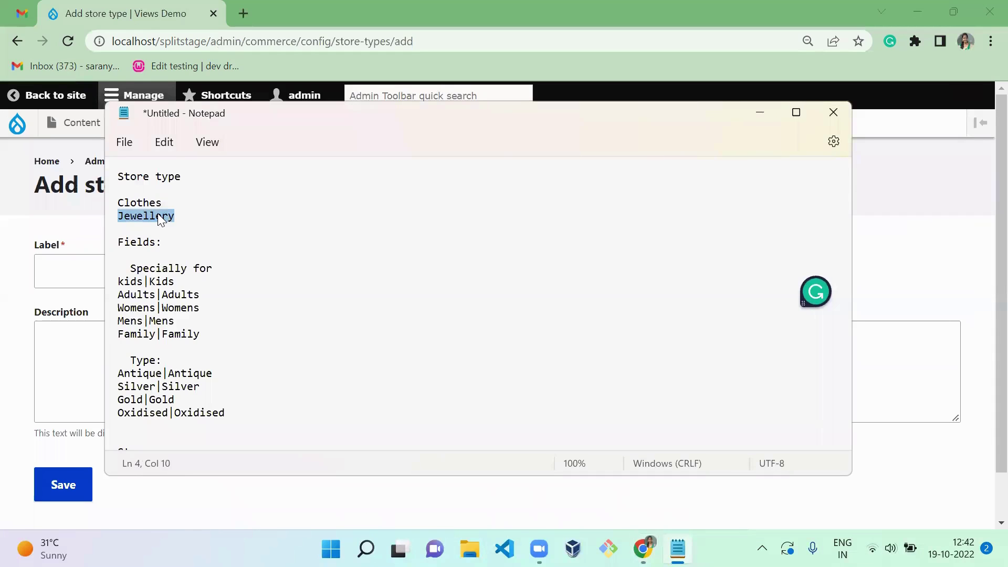
click(69, 260)
key(ctrl+v)
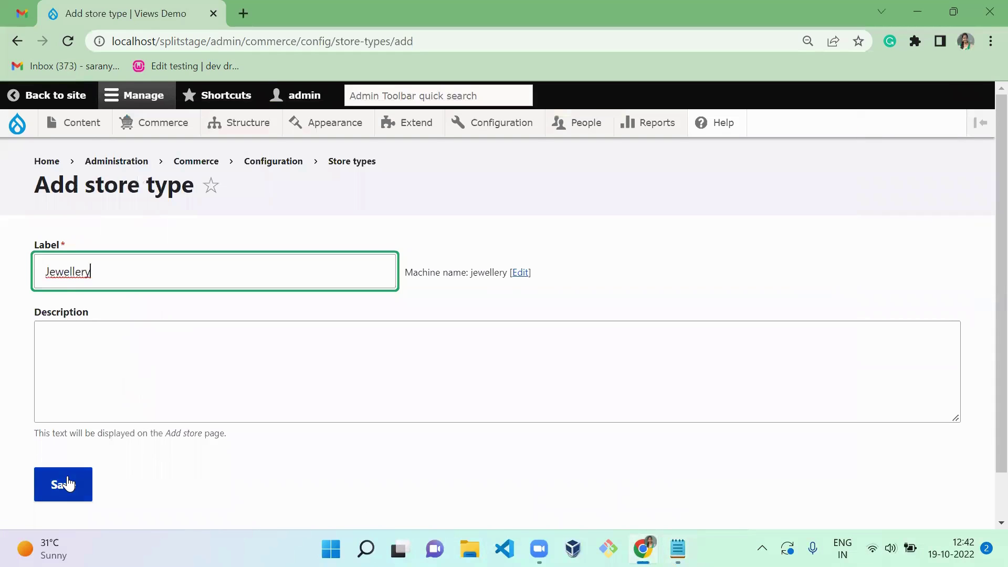
click(67, 482)
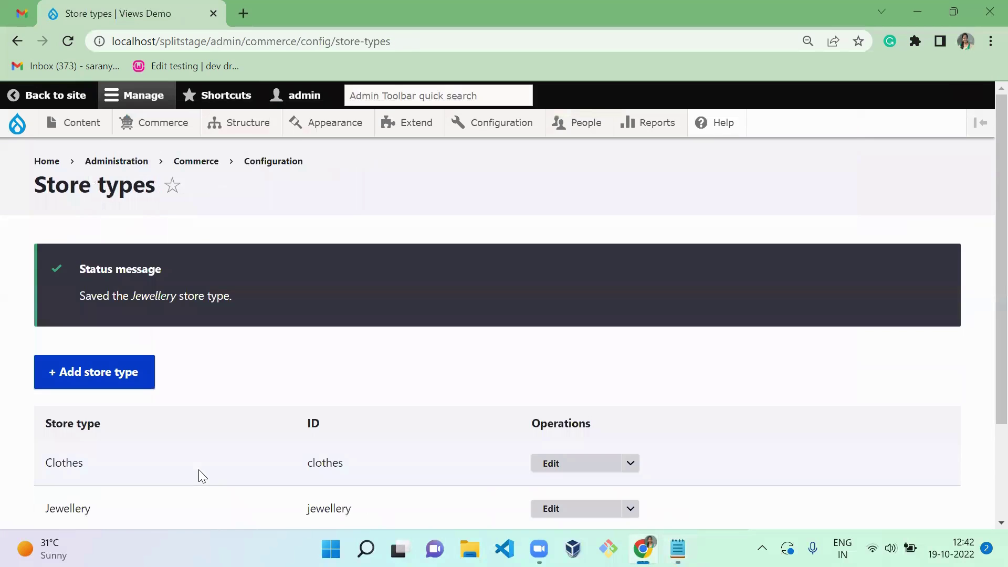
- Start adding a new field of type List (text) to the Clothes store type
scroll(986, 307, down, 2)
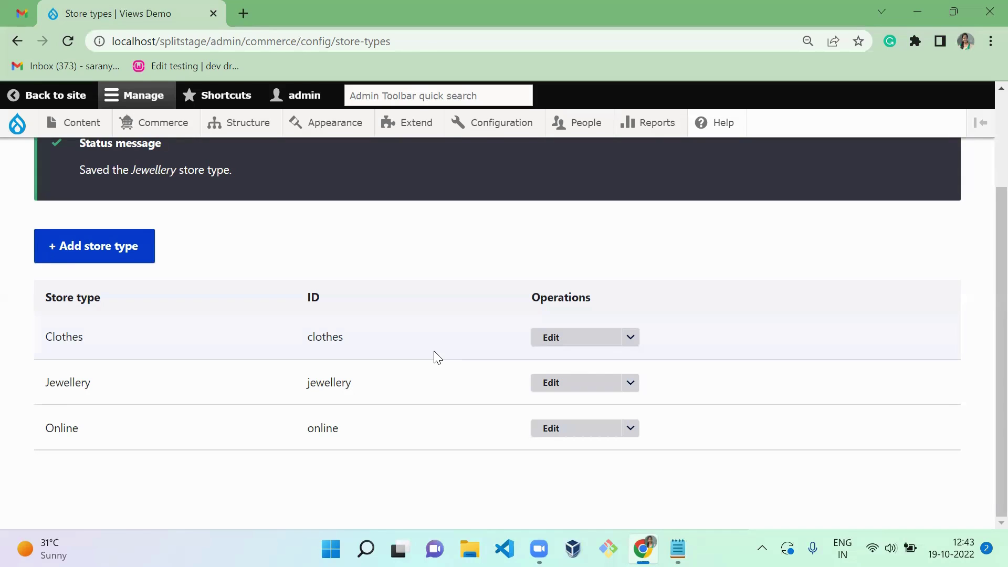
click(630, 339)
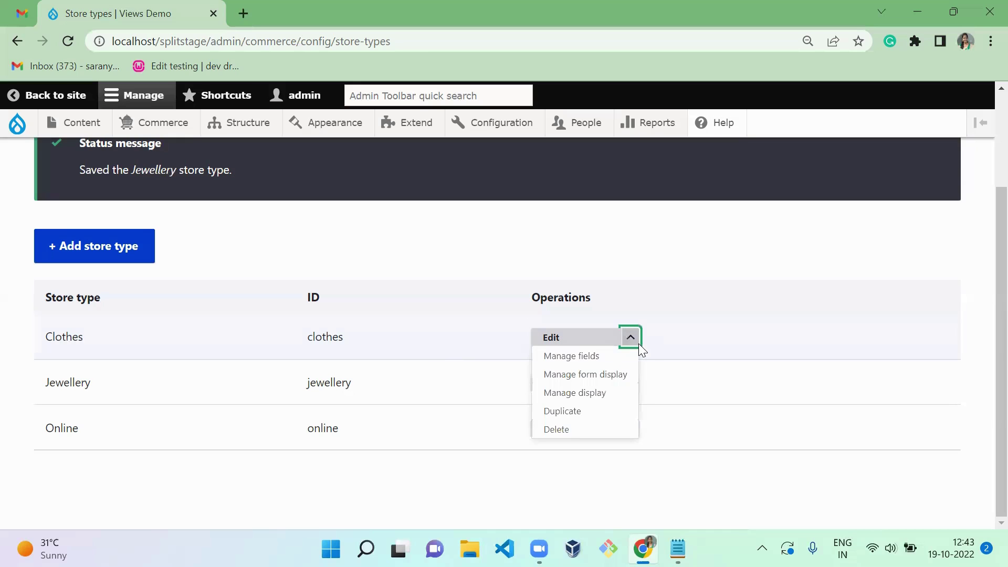
click(592, 357)
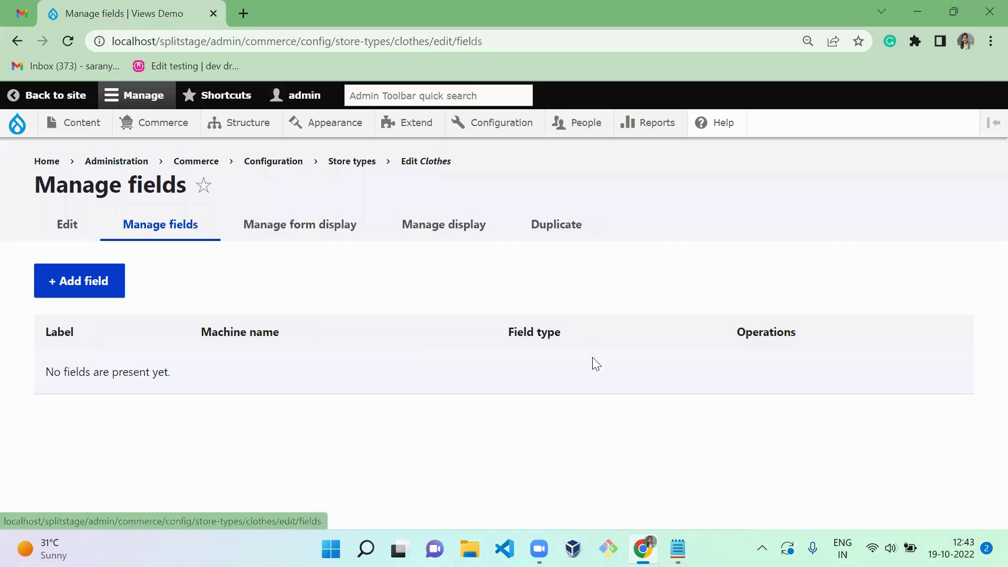
click(75, 284)
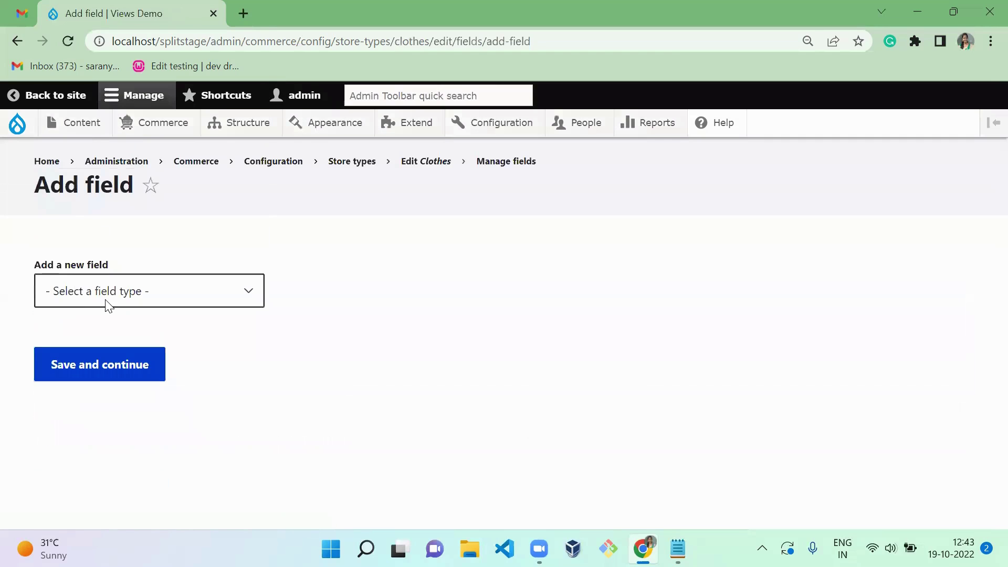
click(106, 301)
drag(257, 86, 262, 266)
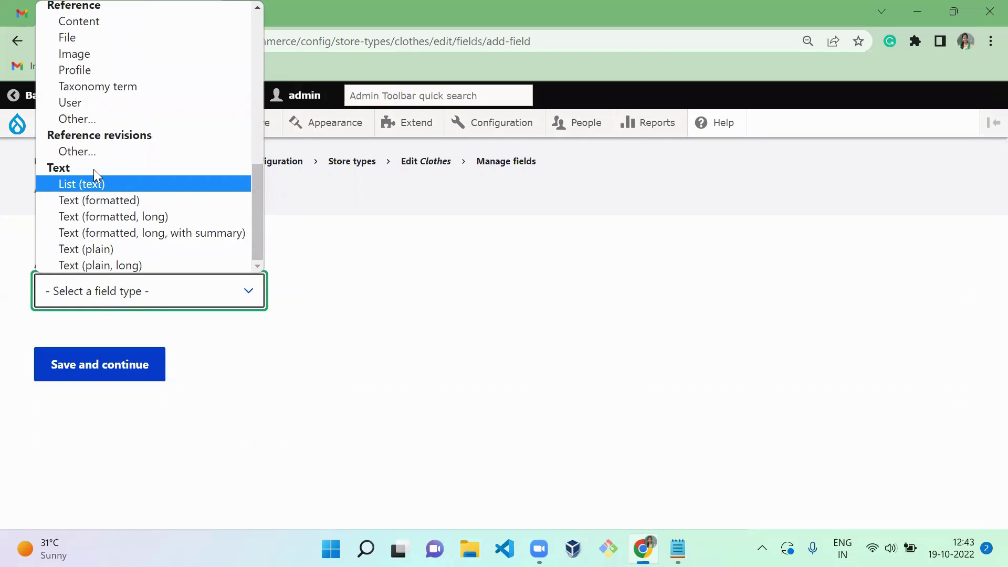
click(92, 182)
- Label the new field "Specially for", copied from the Notepad notes, and continue to its field settings
click(125, 366)
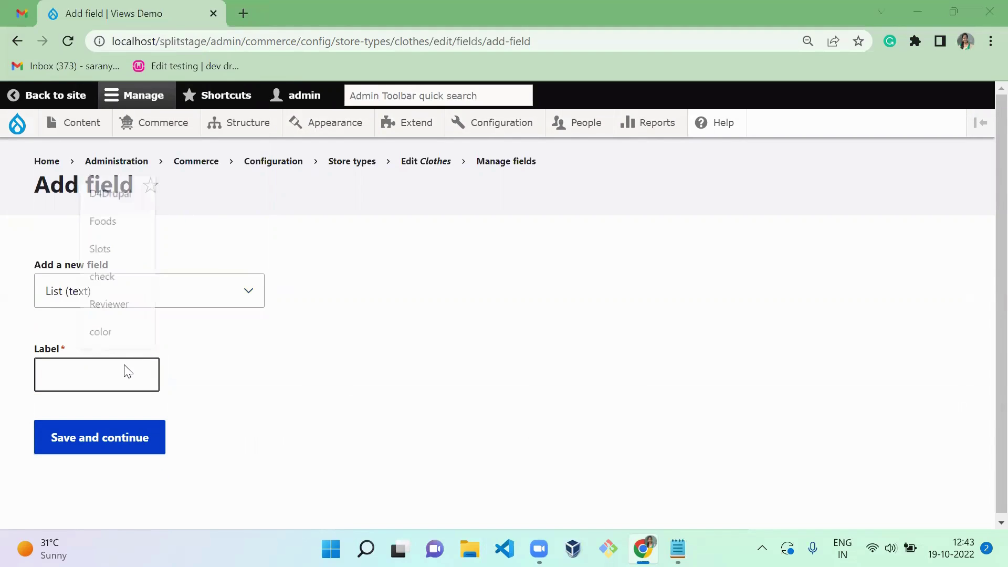
key(alt+Tab)
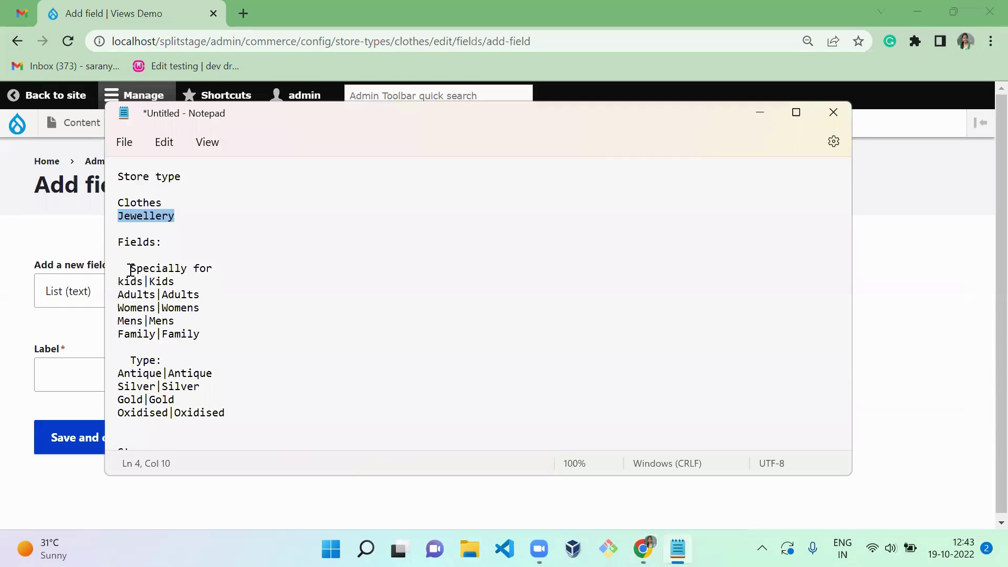
drag(130, 269, 242, 264)
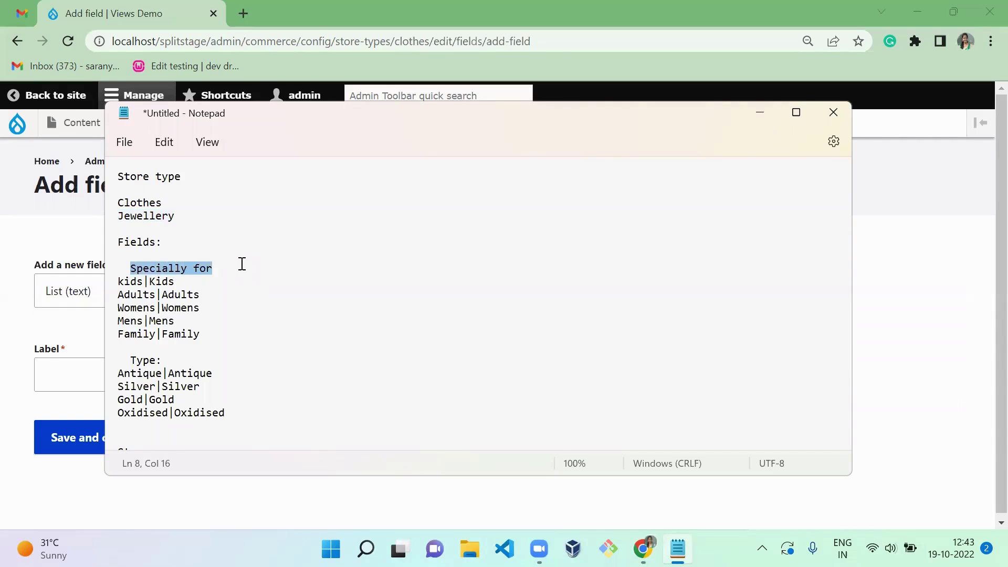
key(ctrl+c)
key(alt+Tab)
key(ctrl+v)
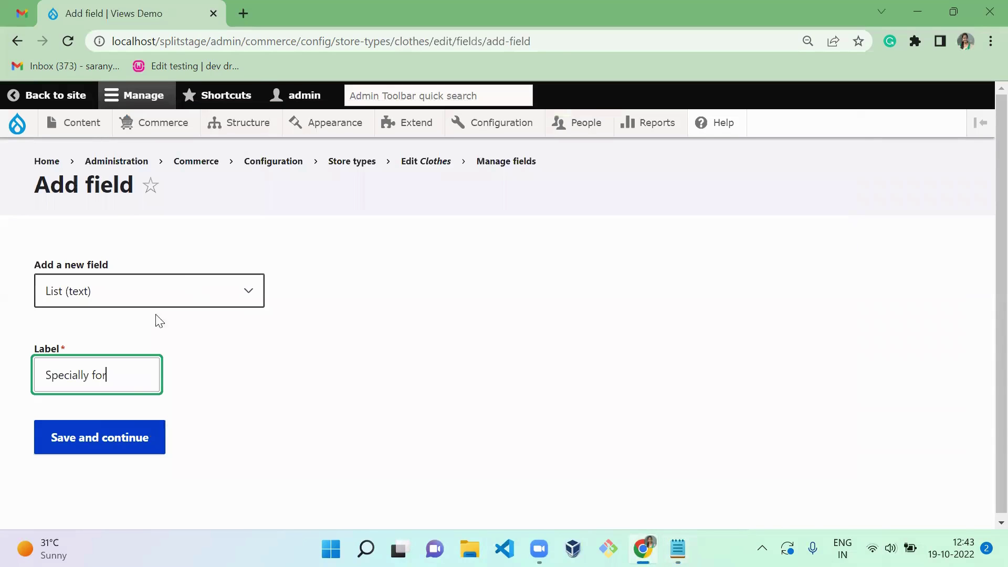
click(132, 437)
- Copy kids|Kids, Adults|Adults, Womens|Womens, Mens|Mens and Family|Family from Notepad into the Specially for field's allowed values list
key(alt+Tab)
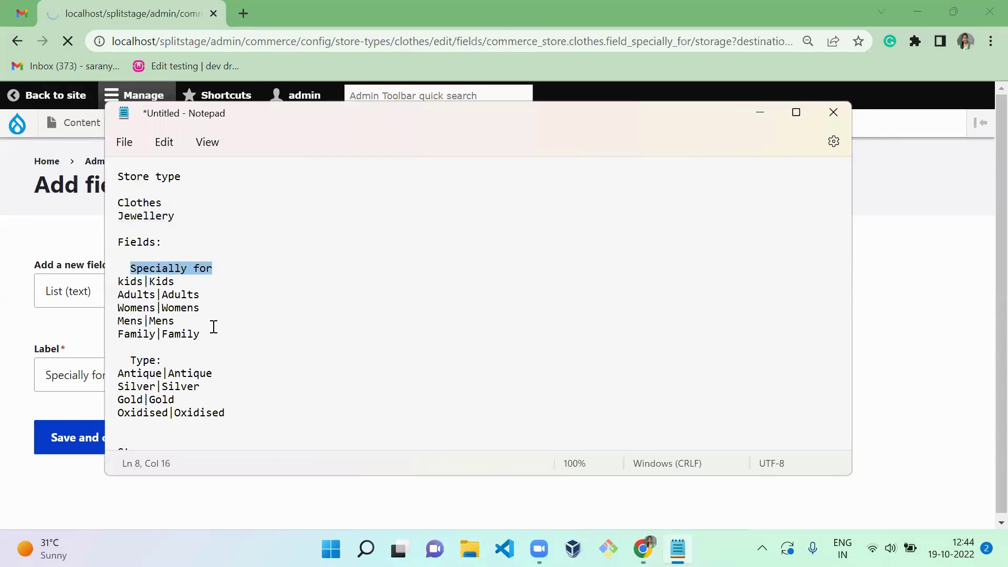
click(220, 339)
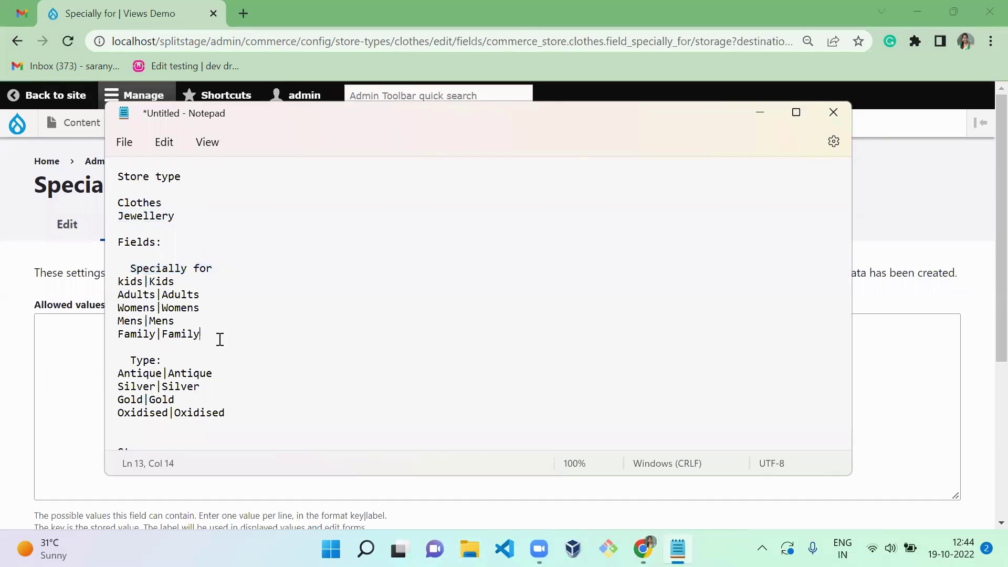
shift+click(119, 283)
key(ctrl+c)
key(alt+Tab)
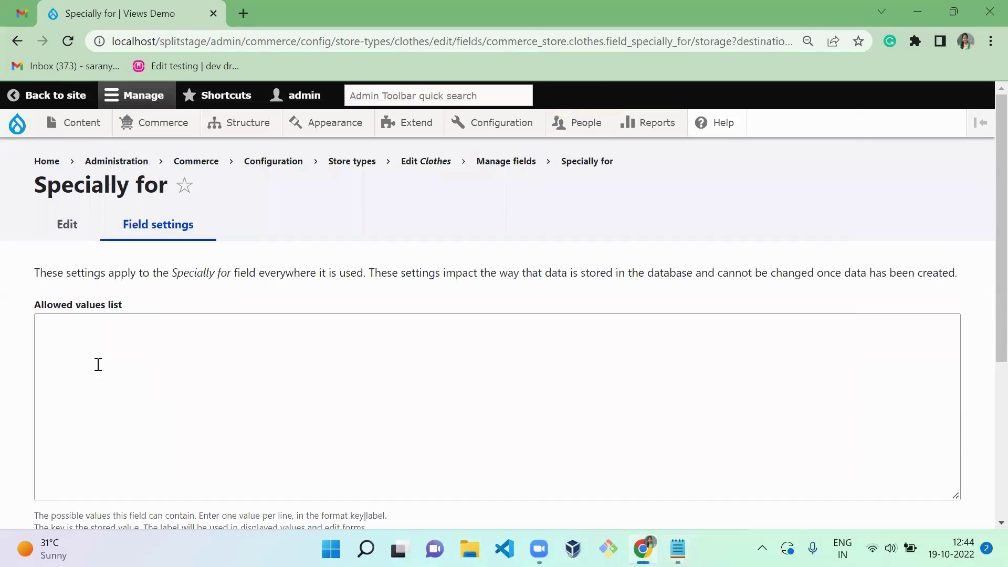
click(119, 412)
key(ctrl+v)
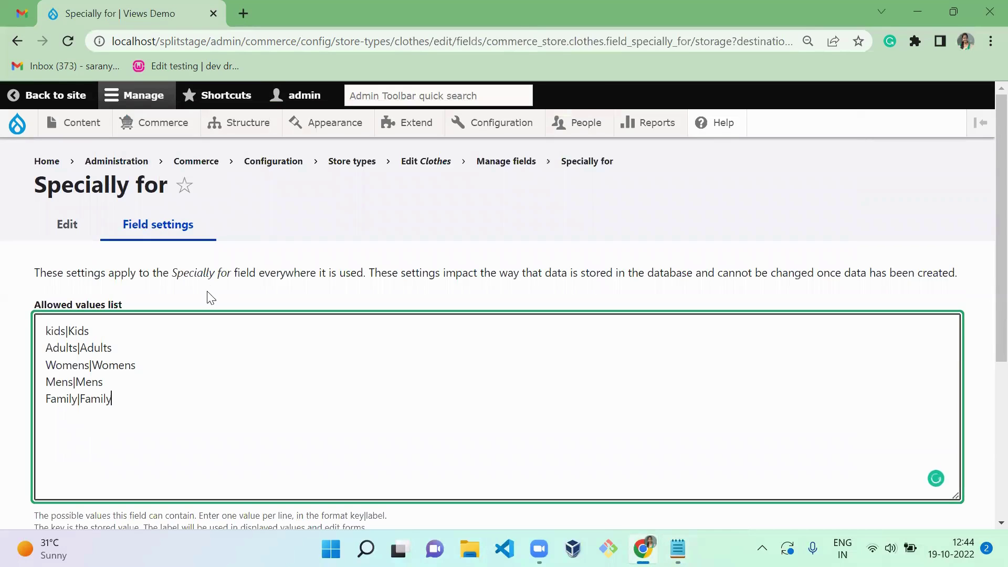
click(338, 218)
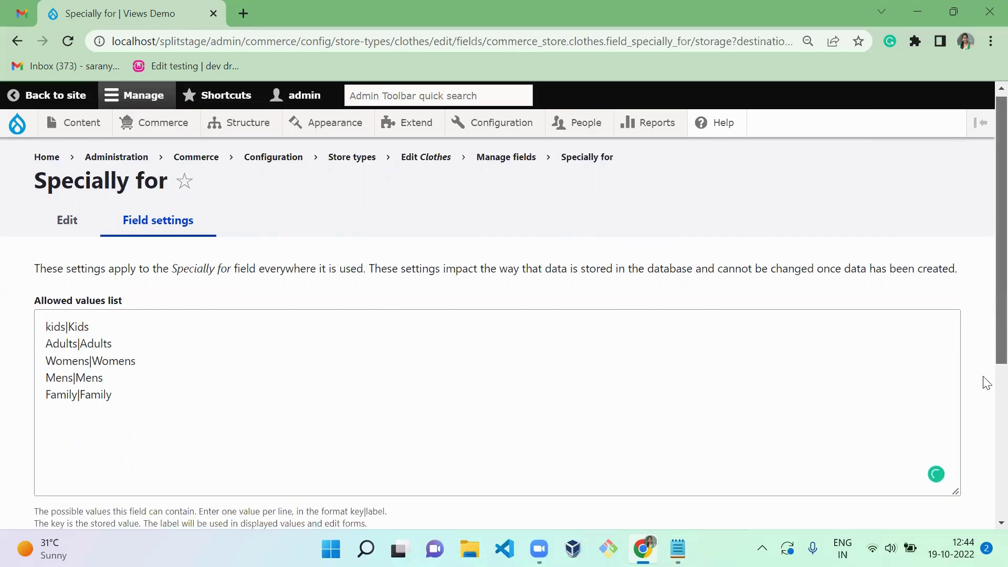
- Set the Specially for field's allowed number of values to Unlimited and save the field settings
scroll(982, 382, down, 5)
click(81, 363)
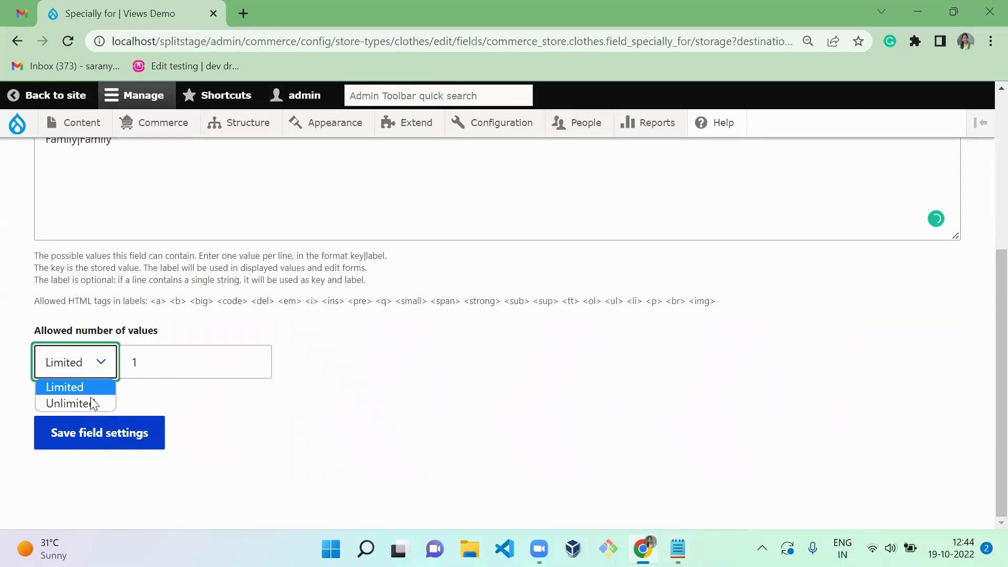
click(68, 403)
click(127, 446)
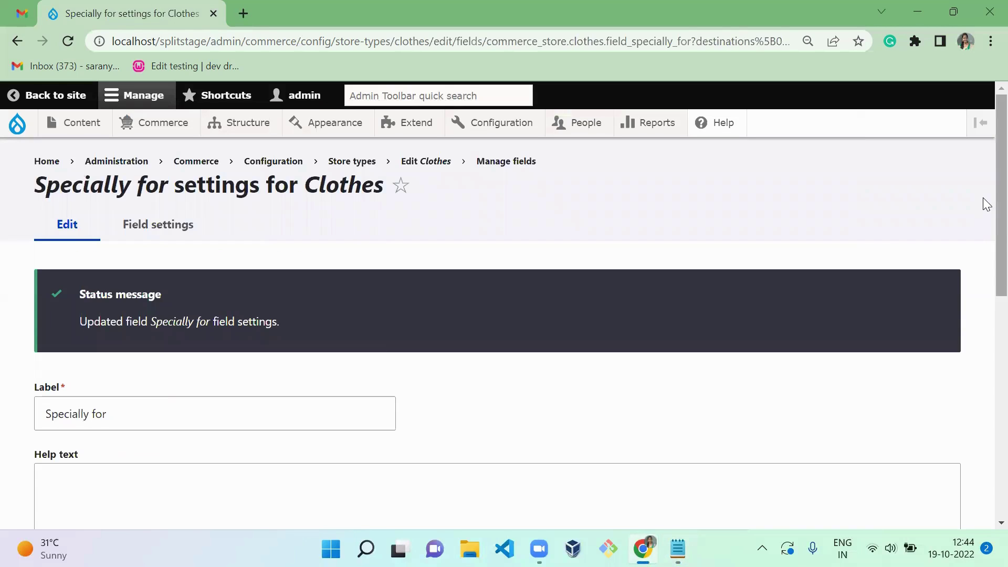
- Mark the Specially for field as required on the Clothes store type and save its settings
scroll(982, 199, down, 6)
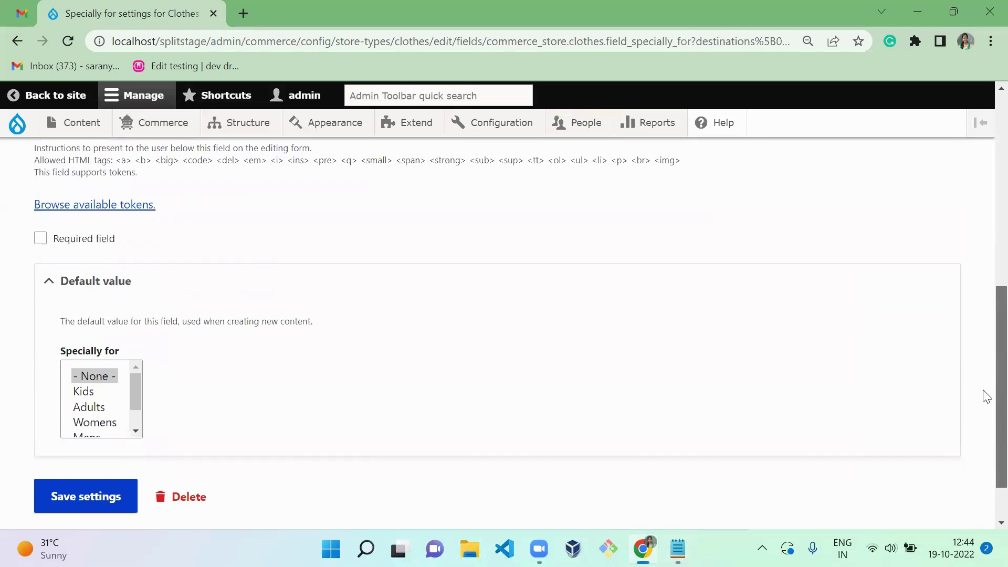
click(105, 243)
click(99, 497)
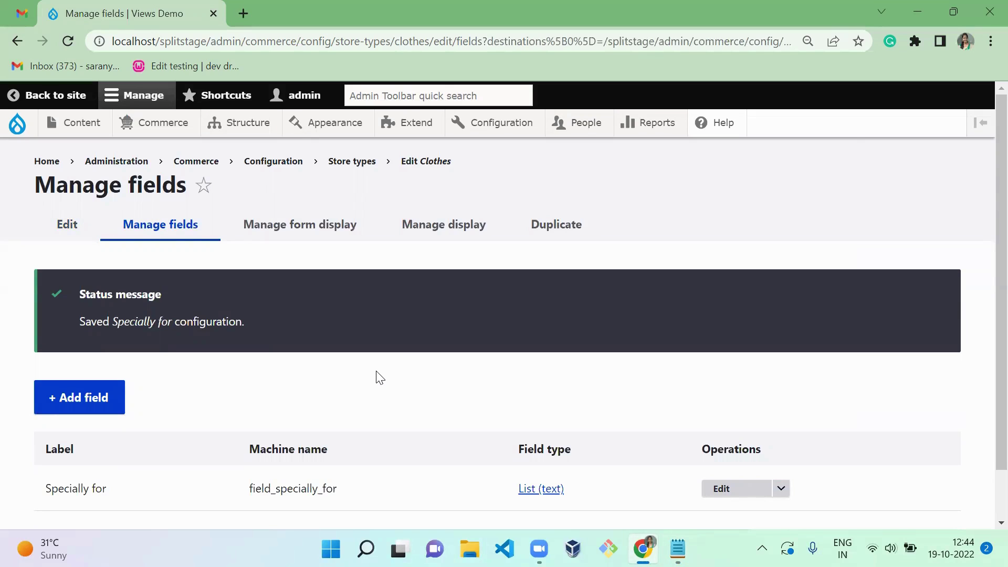
- Return to the store types and start adding a new field to the Jewellery store type
click(351, 162)
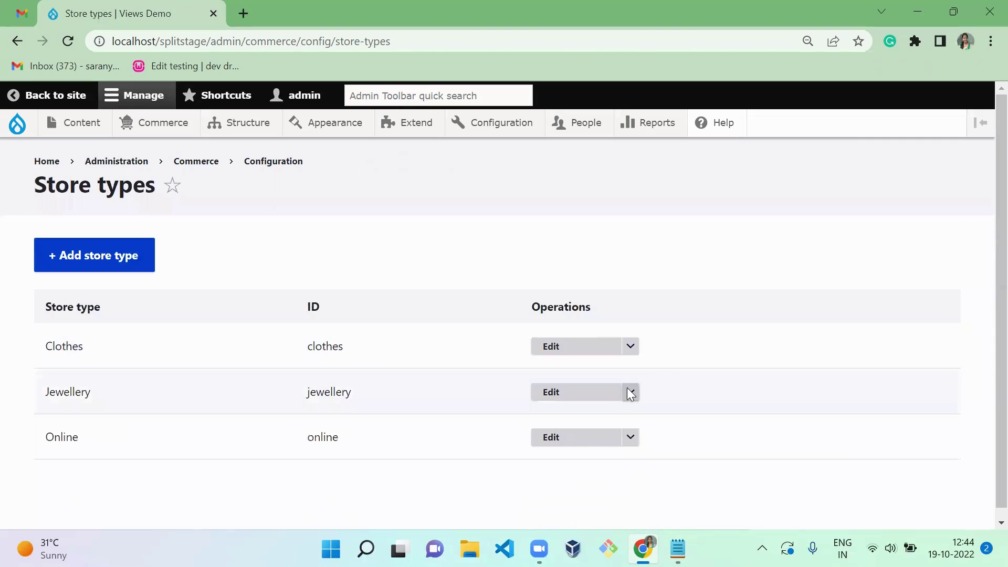
click(629, 393)
click(569, 410)
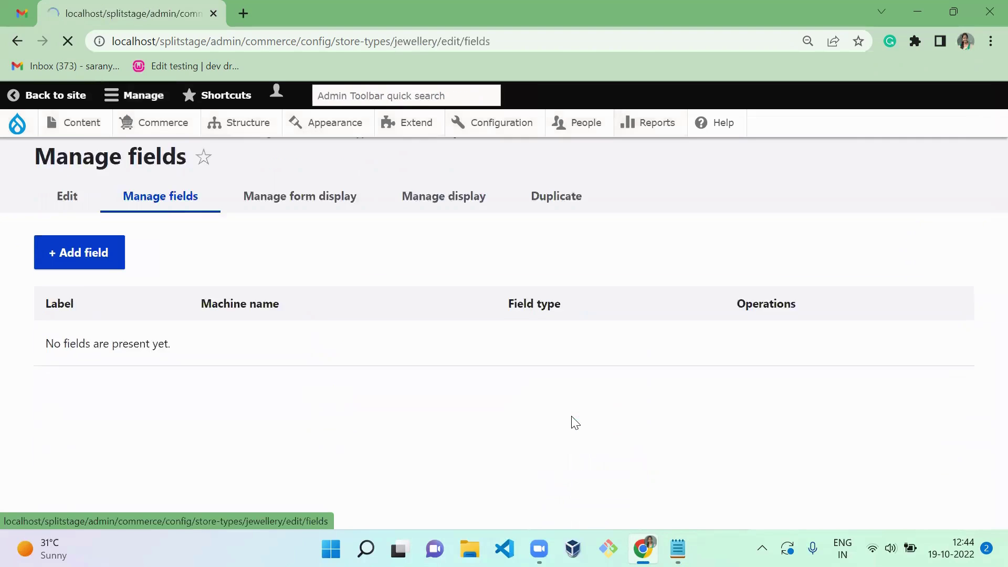
click(103, 281)
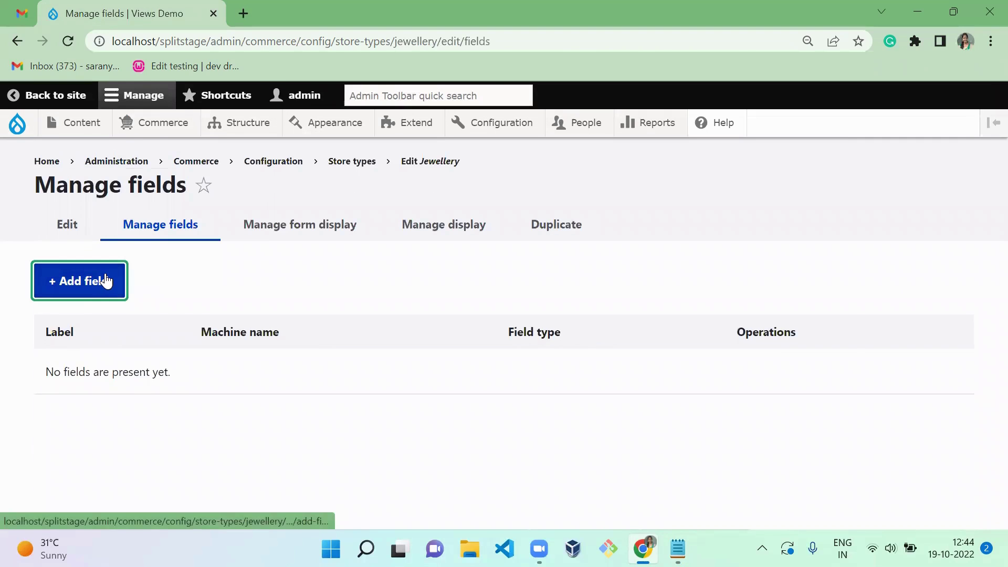
- Create a List (text) field labelled Type, copying the label from the Notepad notes, and continue to its field settings
key(alt+Tab)
double_click(142, 360)
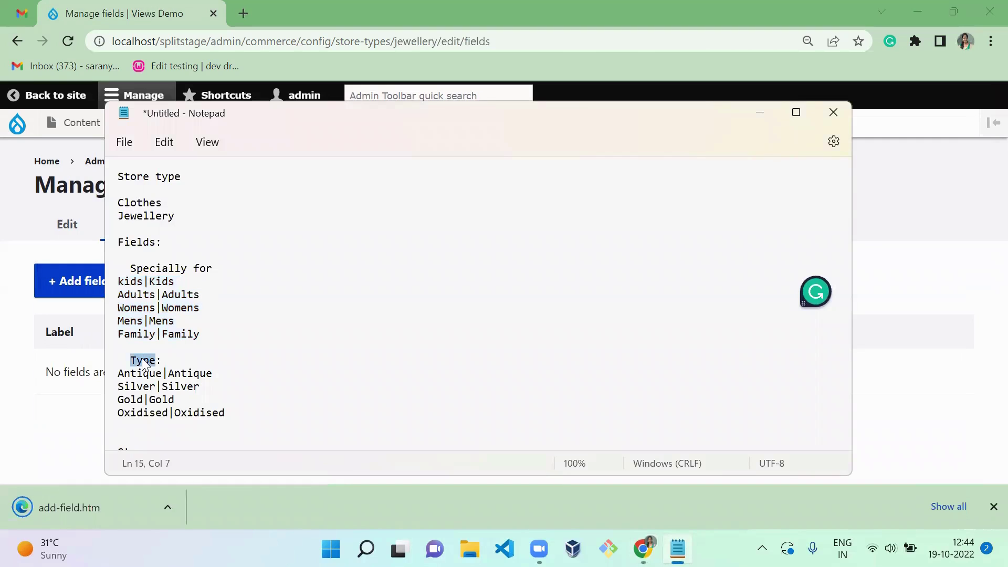
click(47, 358)
drag(47, 358, 204, 277)
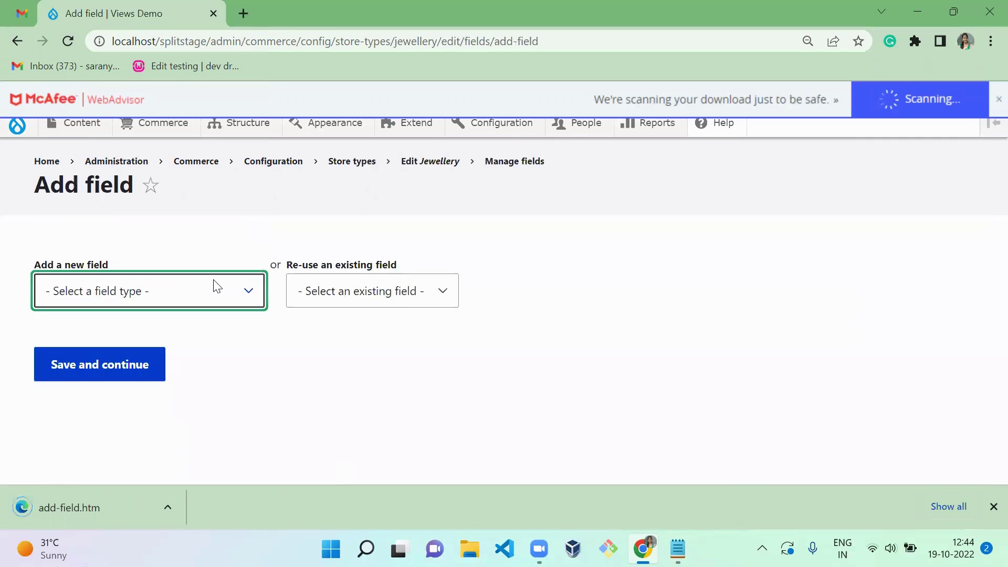
click(209, 292)
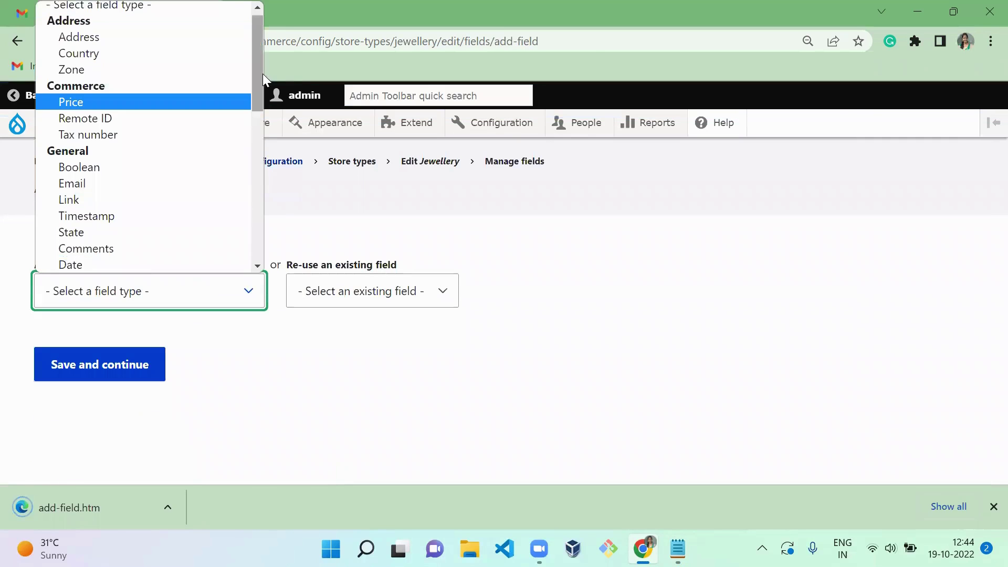
drag(256, 111, 268, 261)
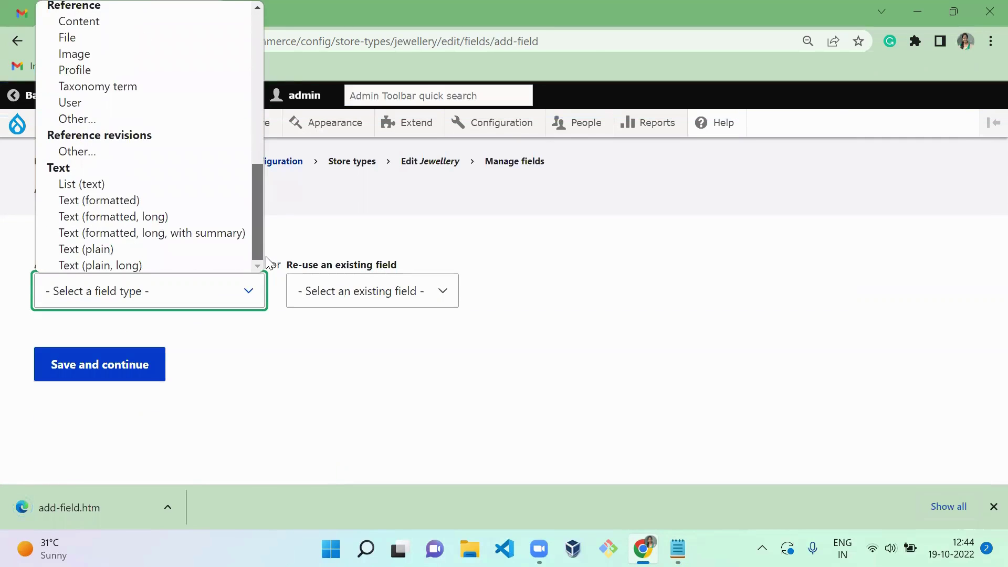
click(140, 187)
click(84, 390)
text(Type)
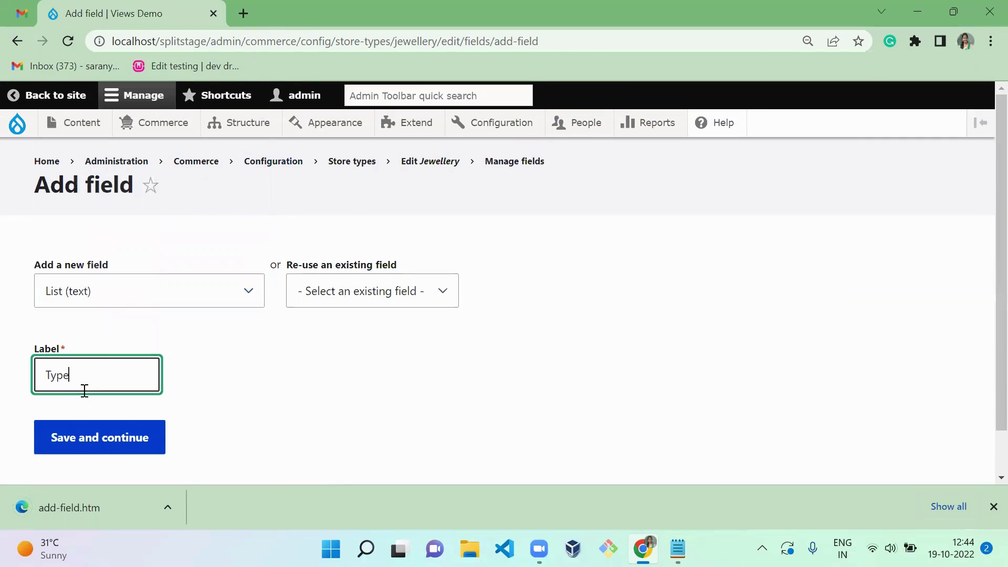
click(98, 454)
- Copy Antique|Antique, Silver|Silver, Gold|Gold and Oxidised|Oxidised from Notepad into the Type field's allowed values list
key(alt+Tab)
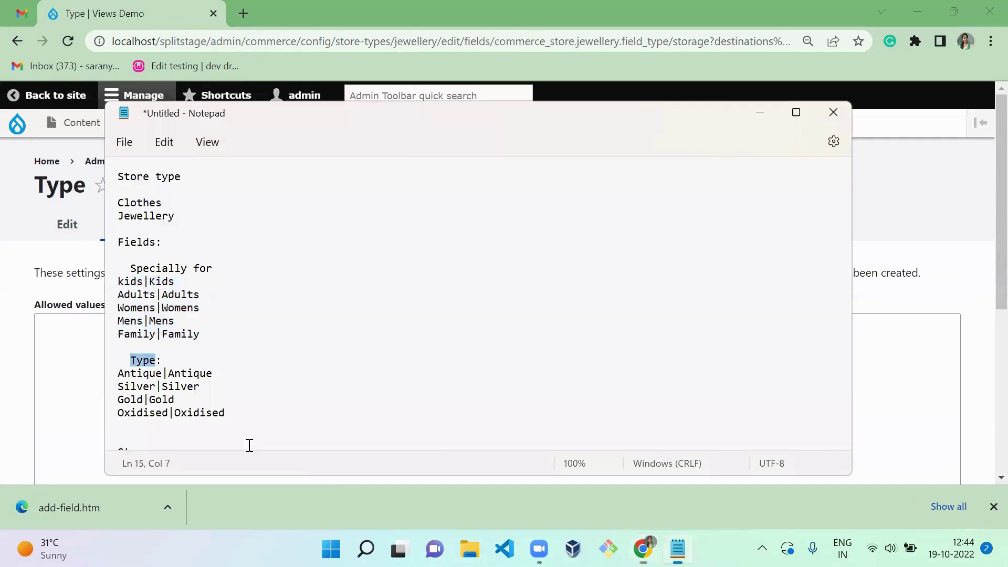
click(118, 373)
shift+click(233, 412)
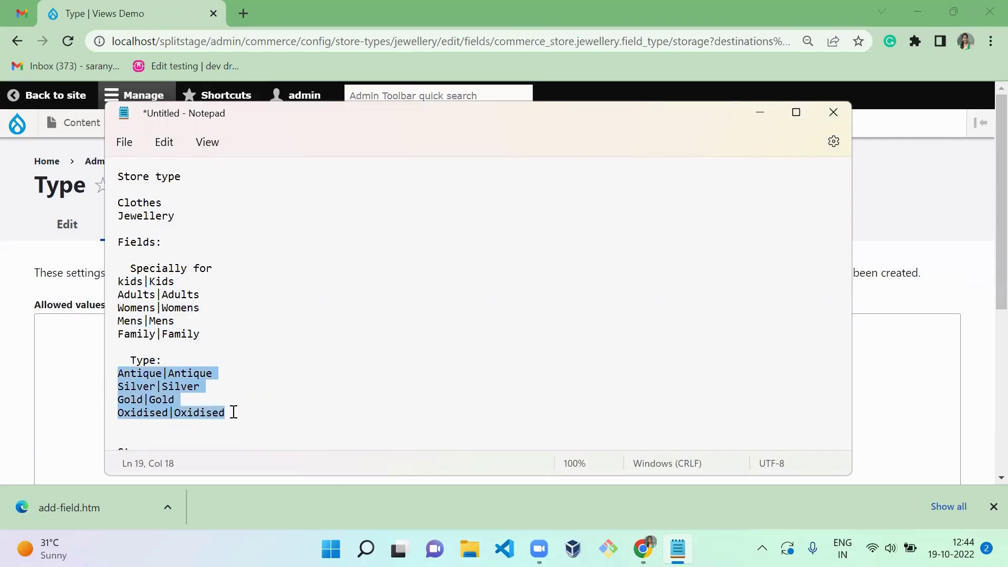
key(ctrl+c)
key(alt+Tab)
click(207, 411)
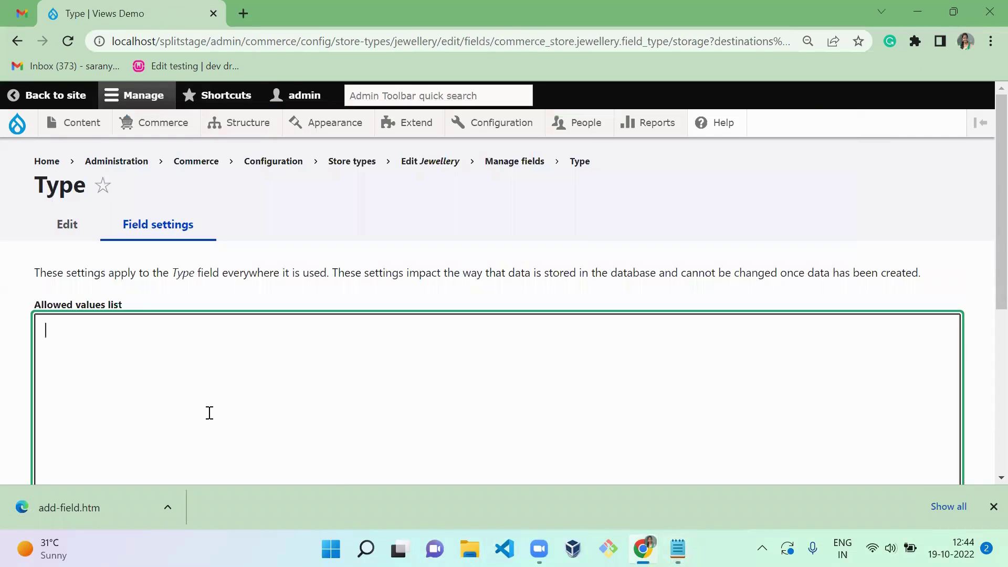
key(ctrl+v)
click(381, 268)
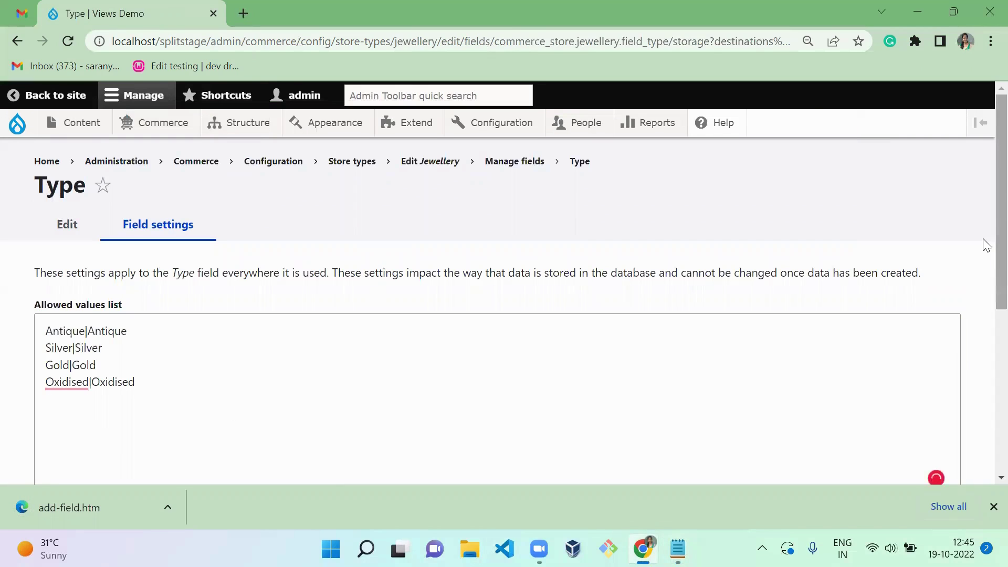
- Set the Type field's allowed number of values to Unlimited and save the field settings
scroll(986, 224, down, 1)
scroll(986, 194, up, 1)
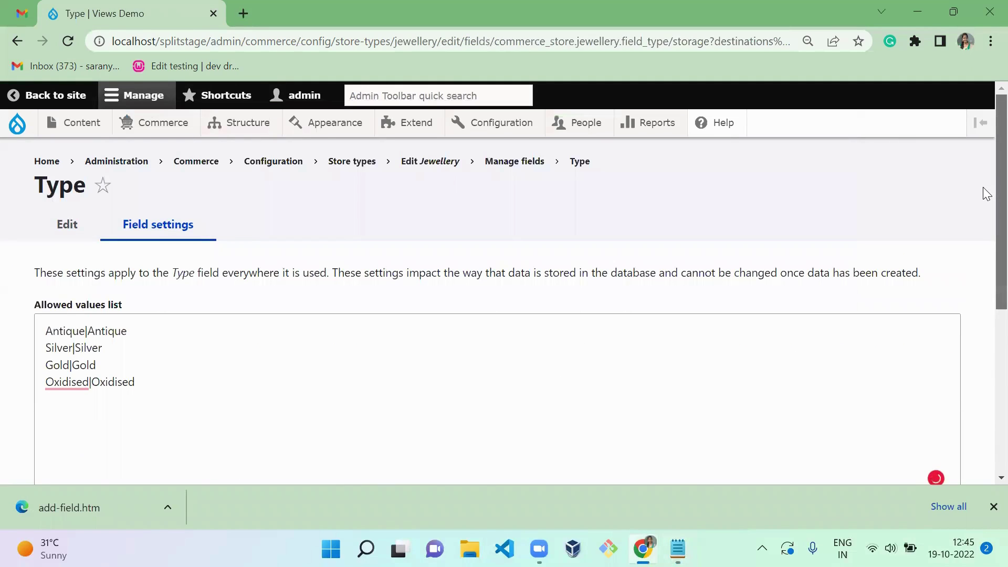
scroll(983, 220, down, 3)
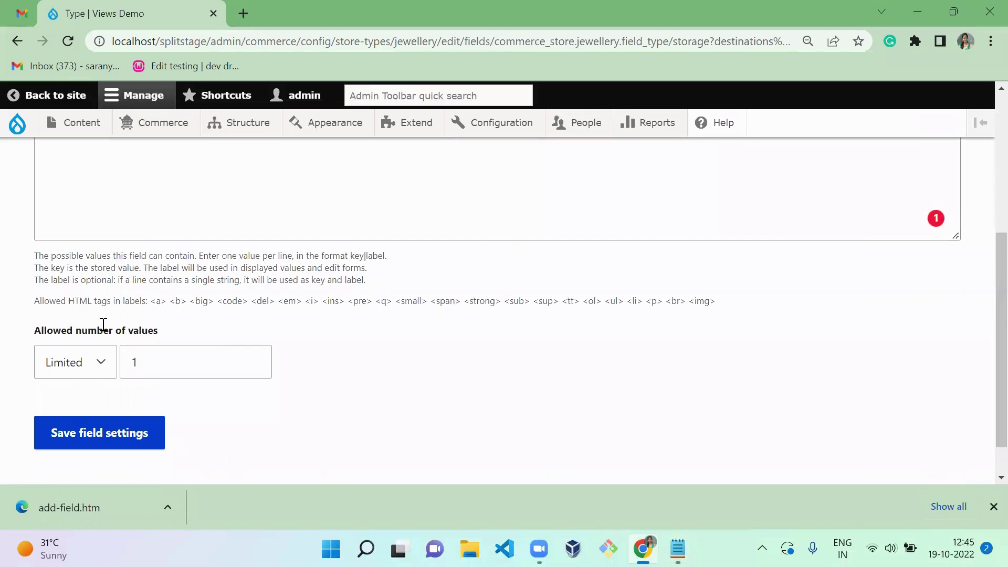
click(70, 361)
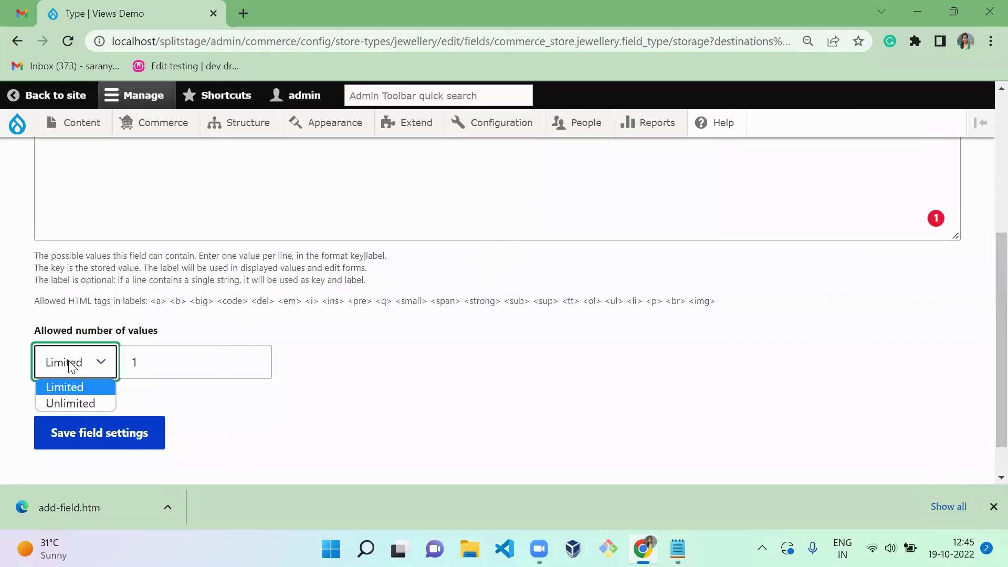
click(77, 403)
click(100, 429)
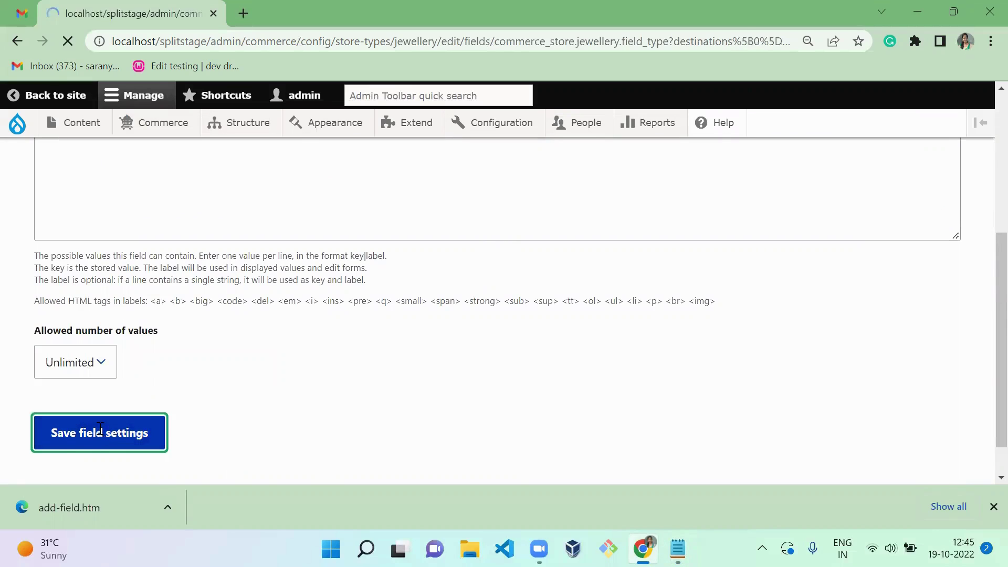
- Mark the Type field as required on the Jewellery store type and save its settings
scroll(983, 206, down, 10)
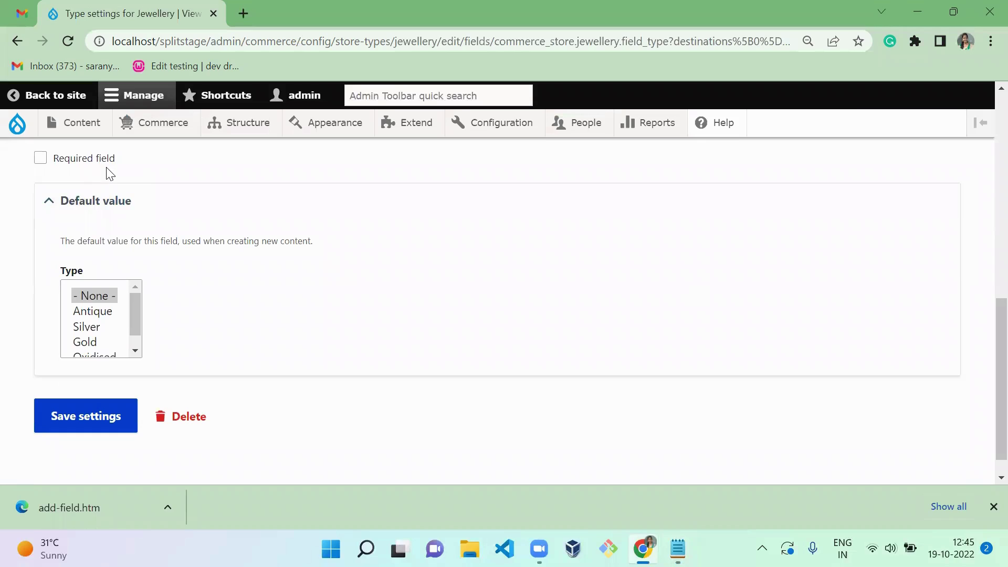
drag(109, 173, 105, 202)
click(40, 158)
click(102, 416)
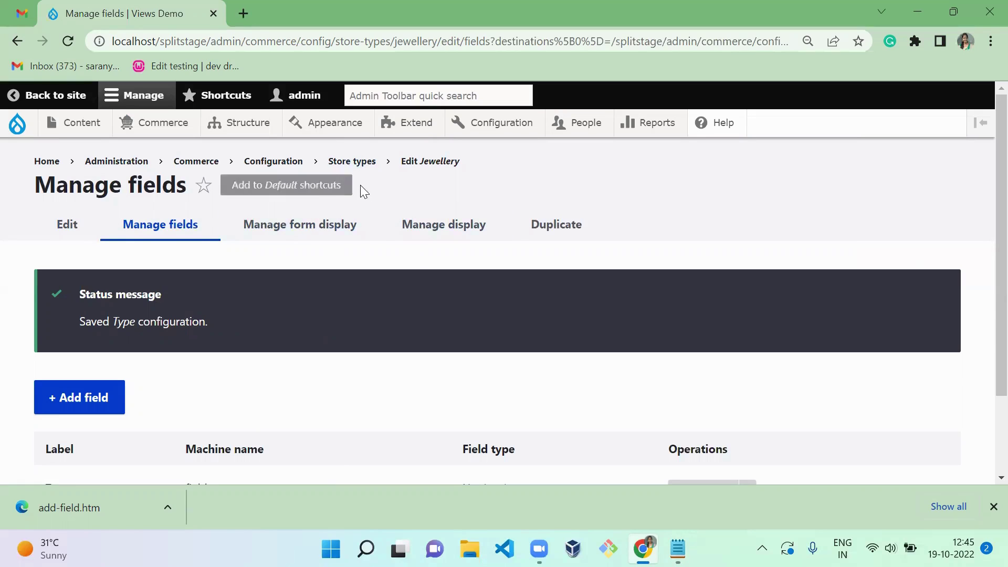
- Open the Commerce stores list and start adding a new store of type Clothes
mouse_move(149, 128)
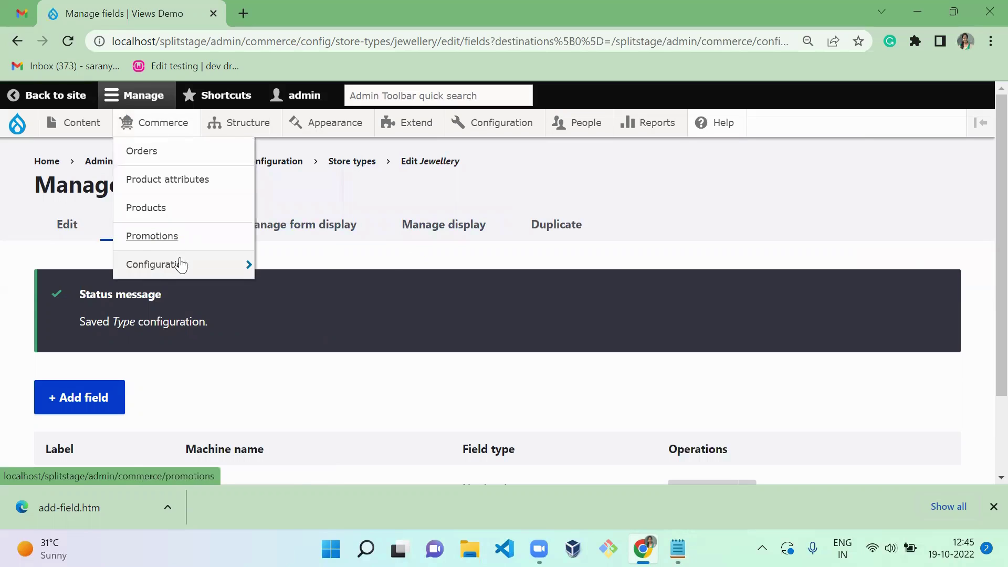
mouse_move(220, 266)
mouse_move(276, 270)
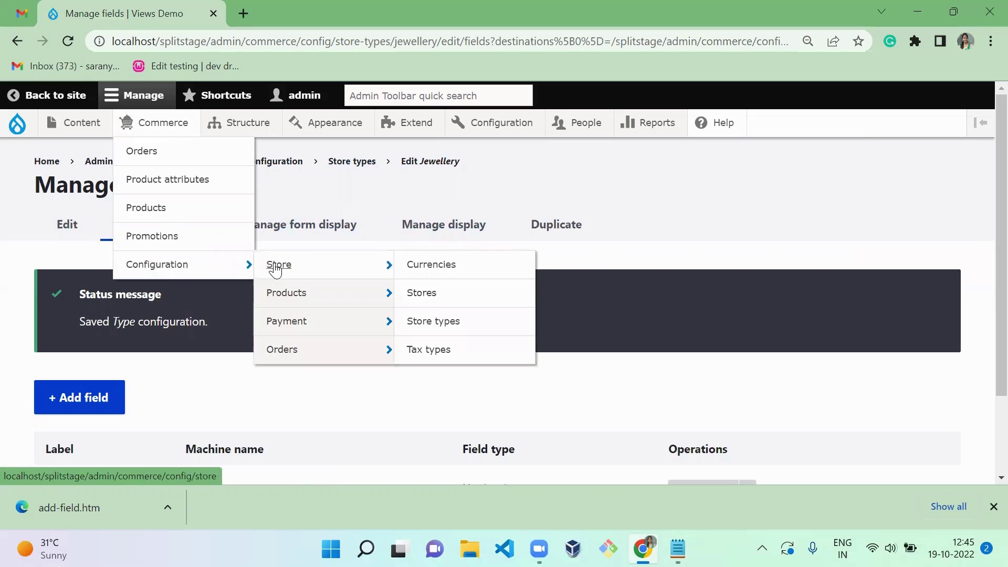
click(425, 293)
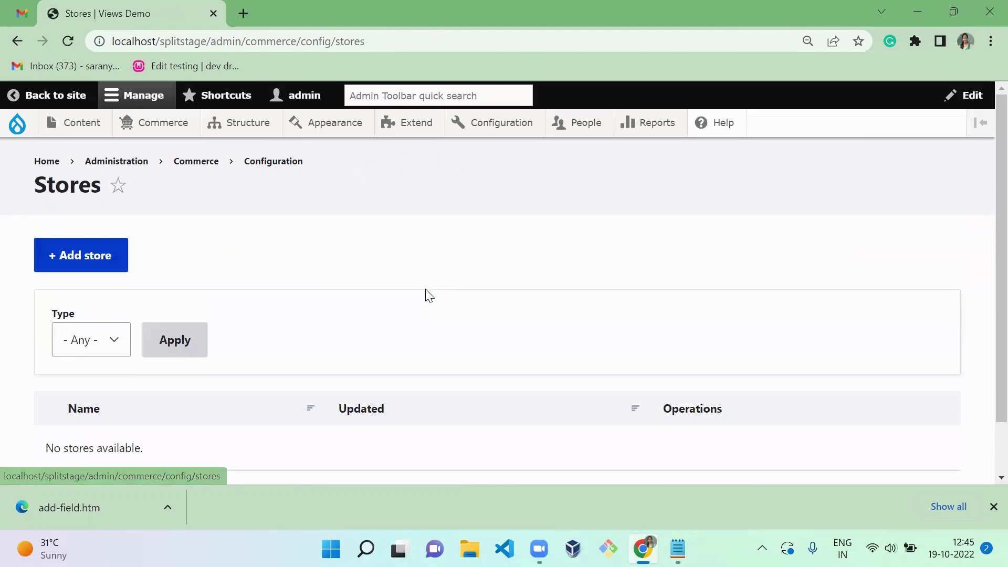
scroll(986, 324, down, 1)
scroll(986, 324, up, 1)
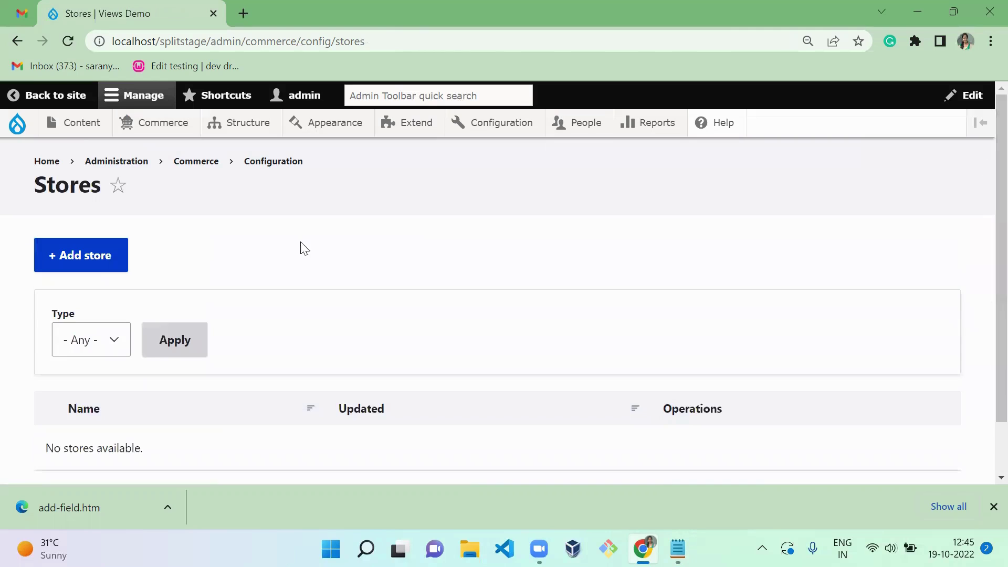
click(87, 262)
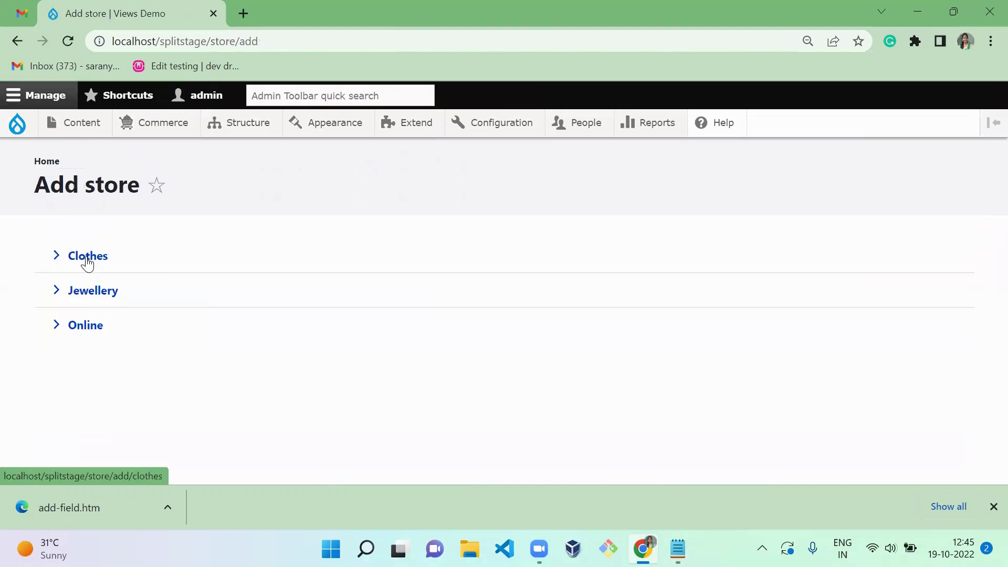
click(97, 265)
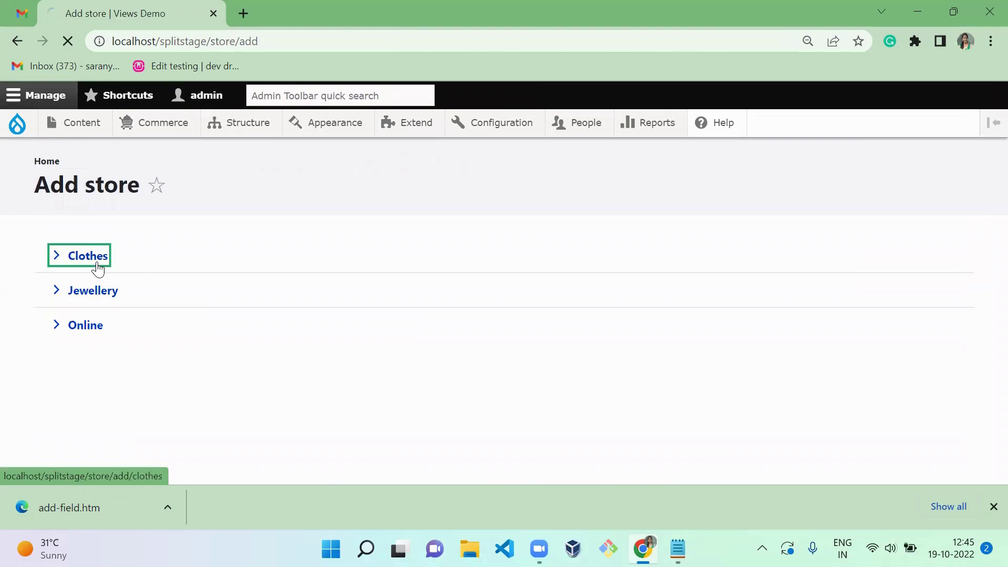
- Name the new Clothes store Kids Corner, copying the name from the store list in the Notepad notes
key(alt+Tab)
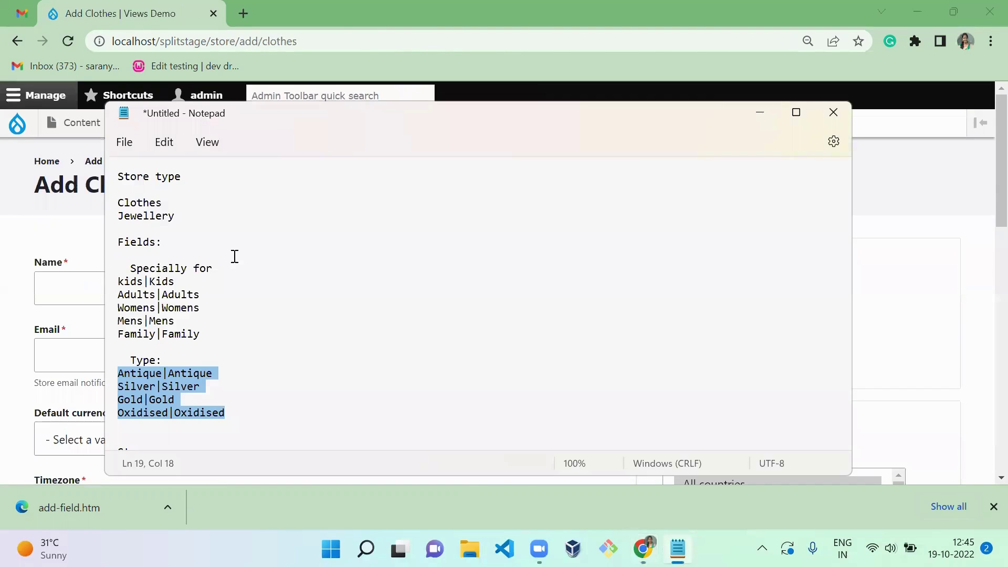
click(310, 360)
key(ctrl+End)
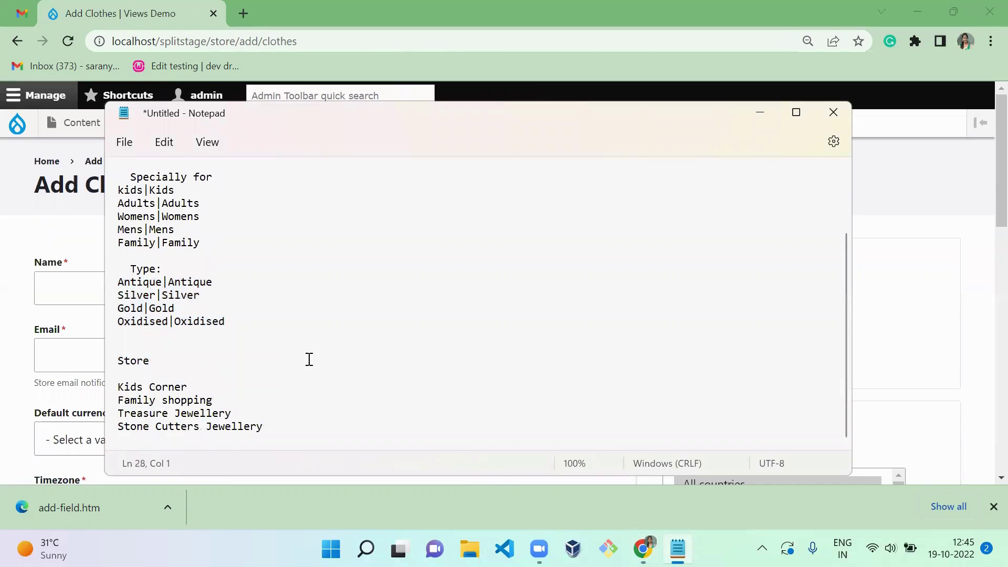
click(200, 386)
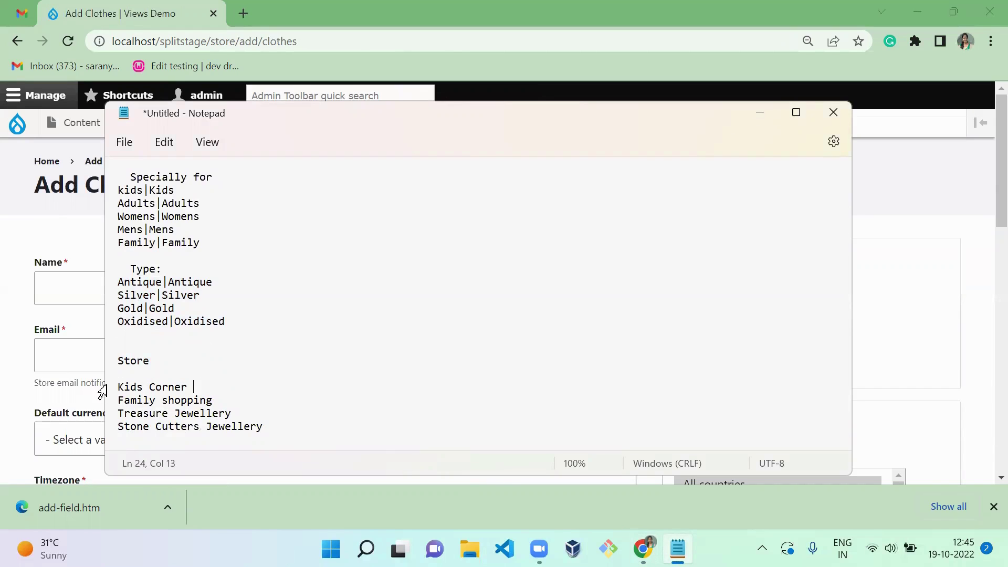
shift+click(123, 387)
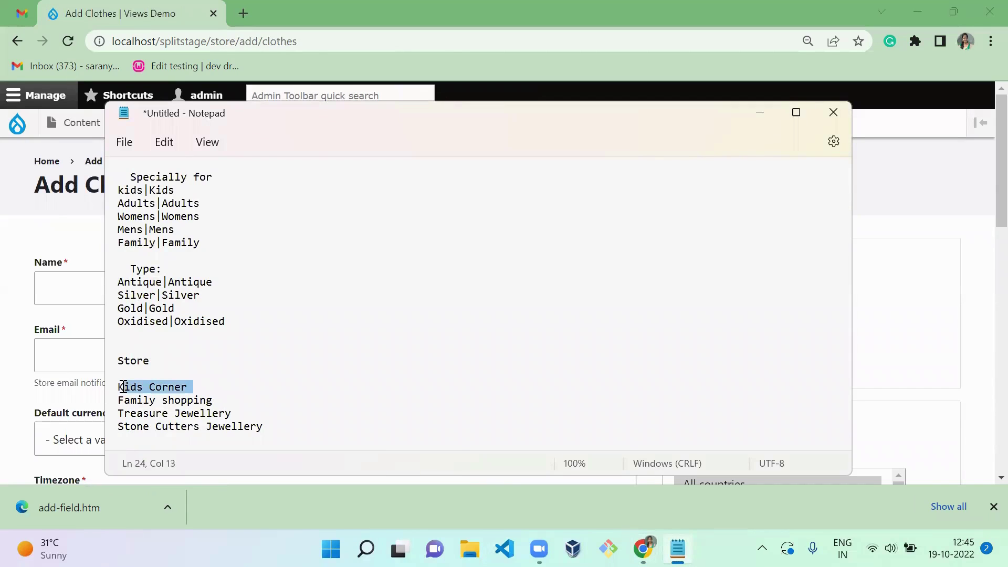
shift+click(121, 387)
key(ctrl+c)
key(alt+Tab)
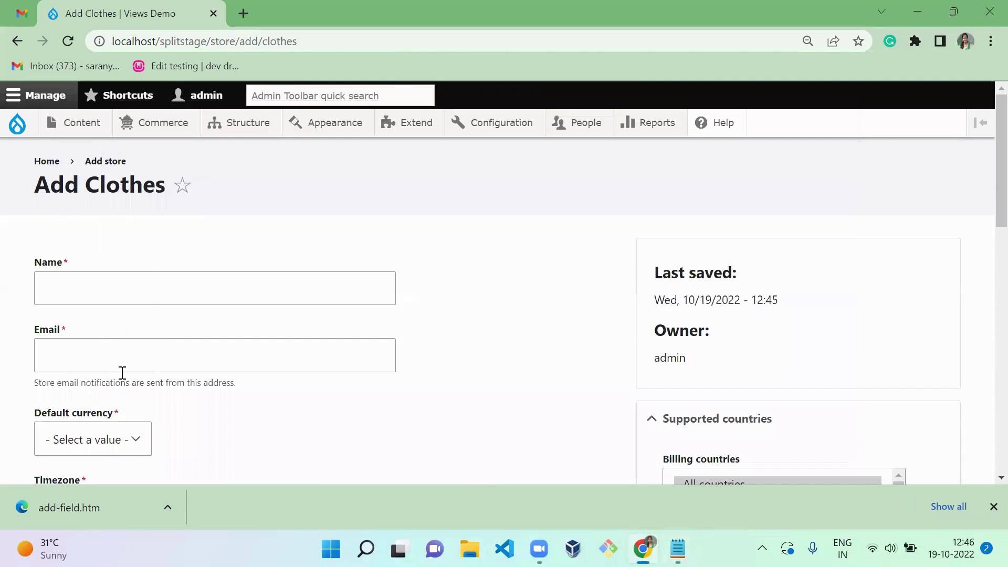
click(137, 281)
key(ctrl+v)
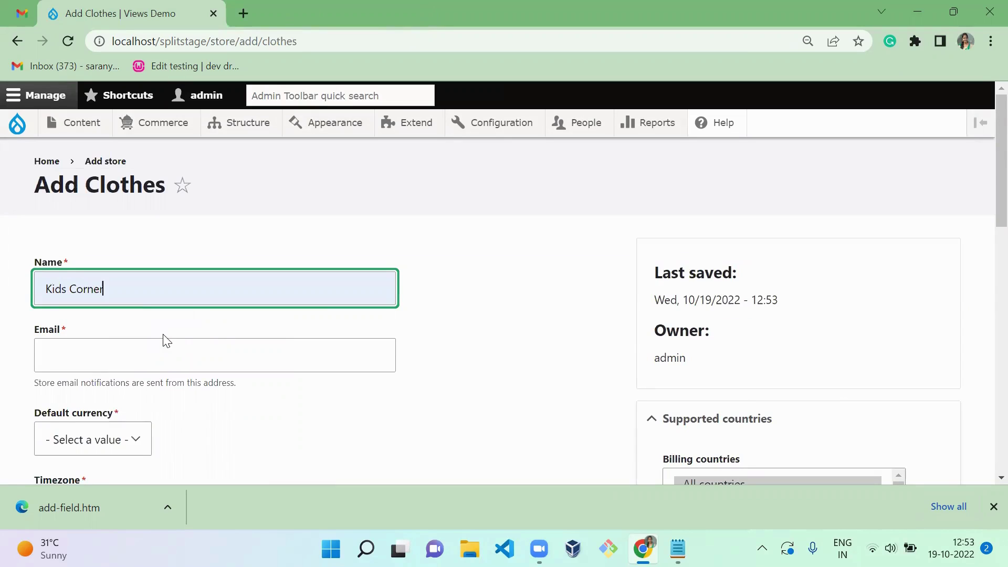
- Fill in the Kids Corner store's email address and set its default currency to Indian Rupee
click(126, 355)
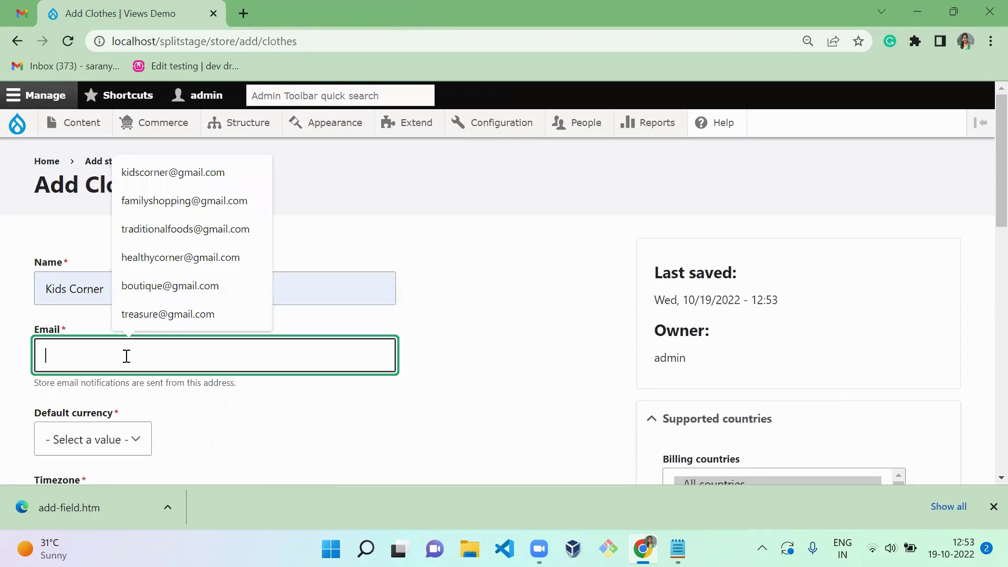
click(168, 178)
click(245, 439)
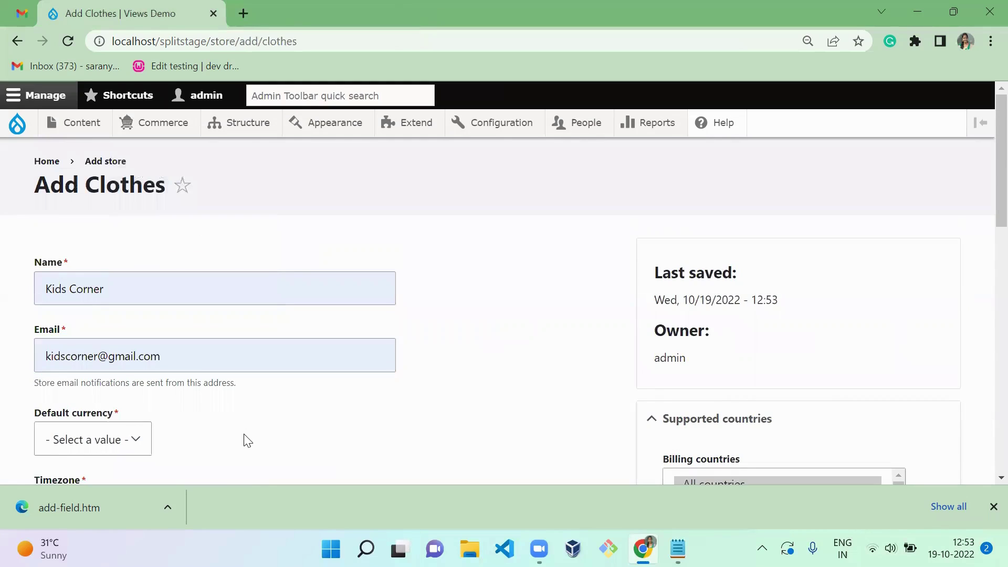
scroll(246, 440, down, 1)
scroll(244, 439, down, 2)
click(107, 290)
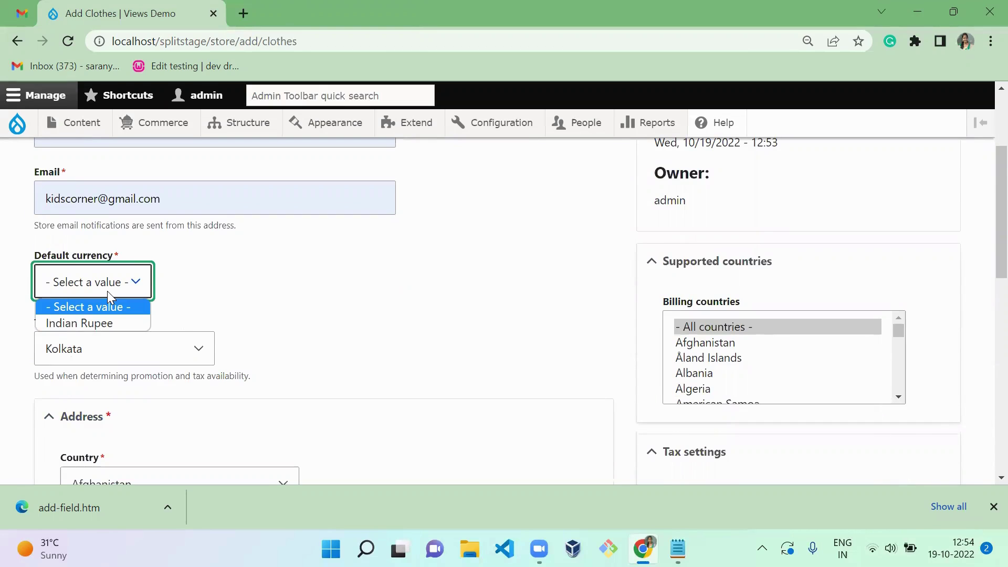
click(103, 326)
- Open the Commerce currencies page in a separate browser tab and add US Dollar as an available currency
mouse_move(169, 129)
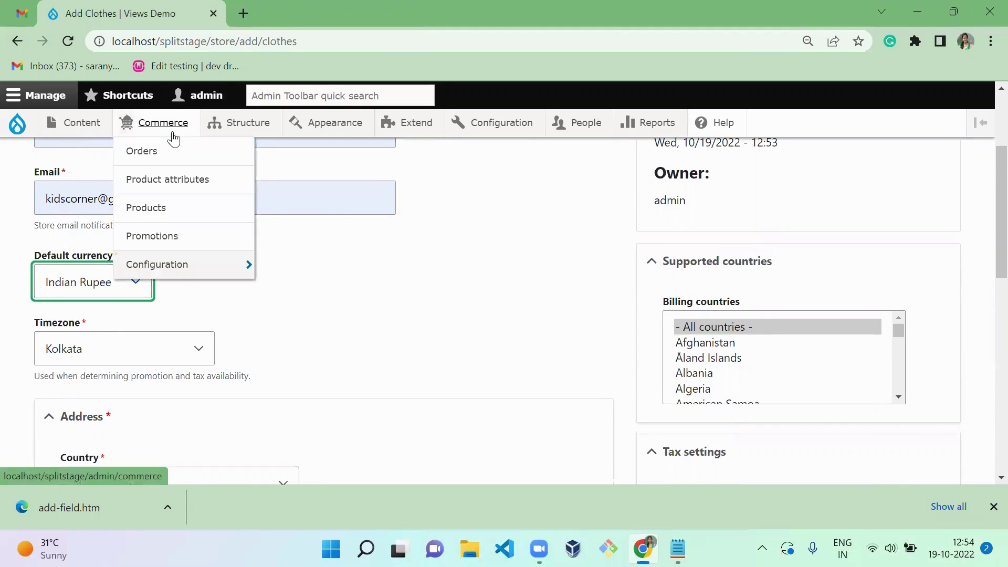
mouse_move(198, 263)
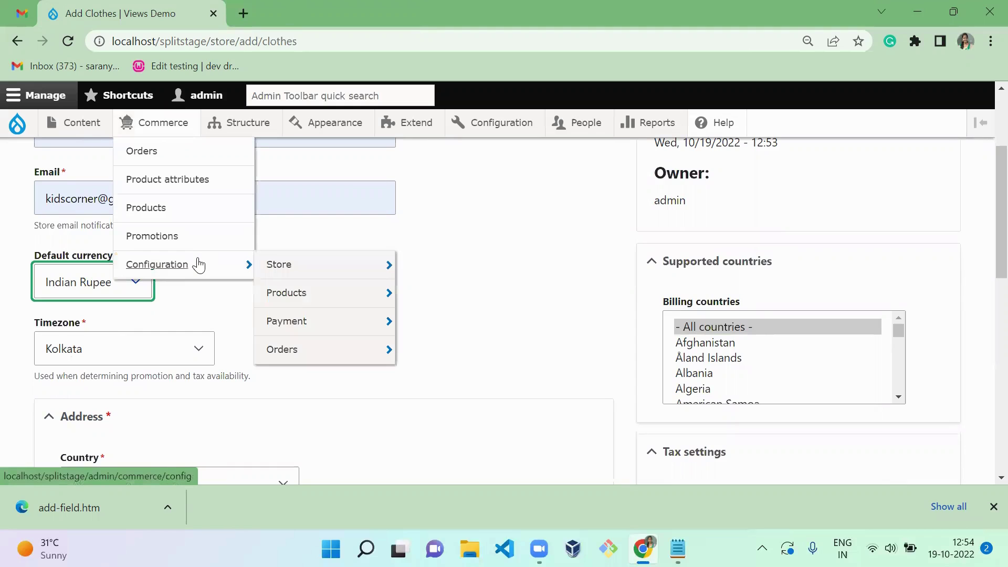
mouse_move(386, 265)
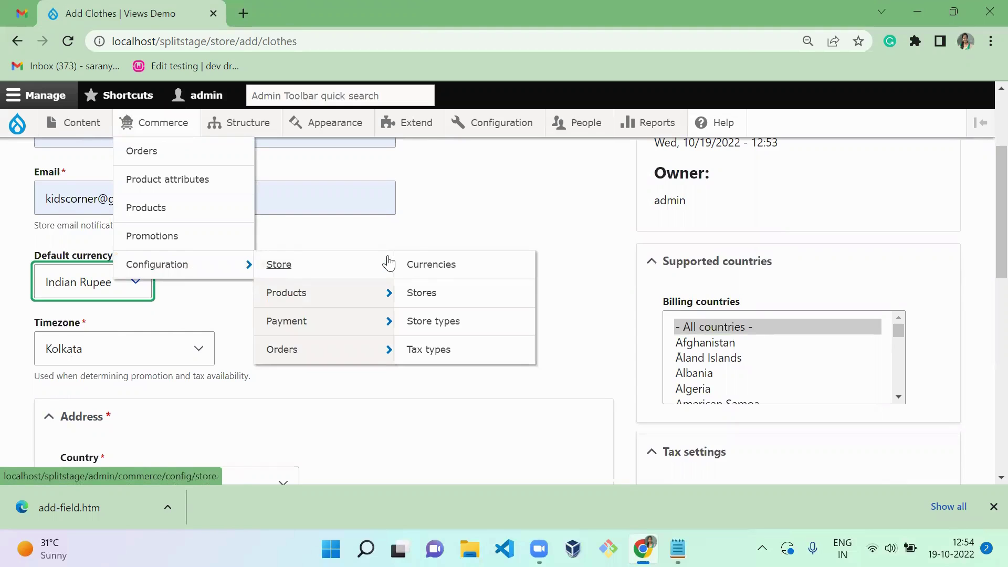
middle_click(421, 276)
key(ctrl+Tab)
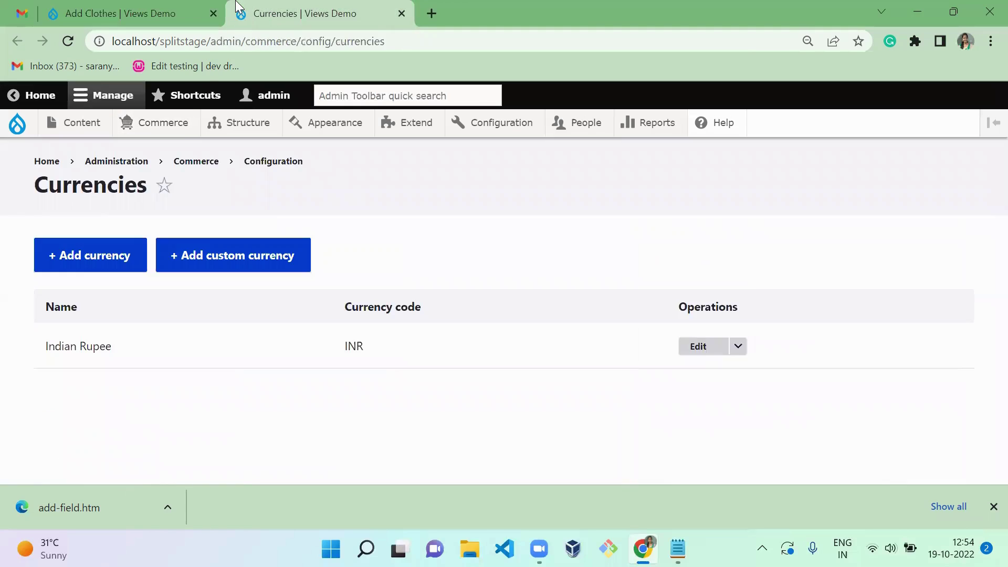
click(108, 267)
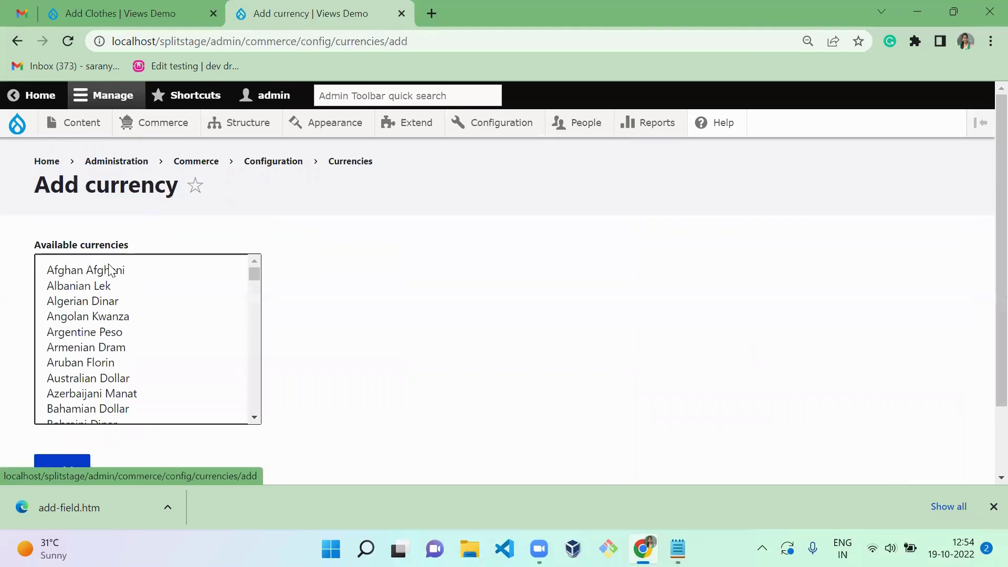
click(129, 363)
text(us)
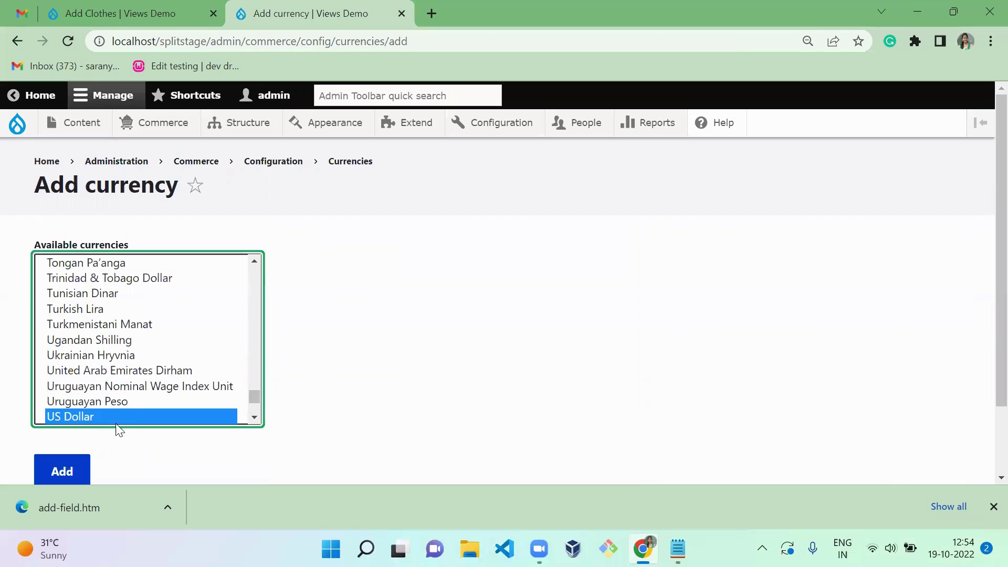
click(70, 474)
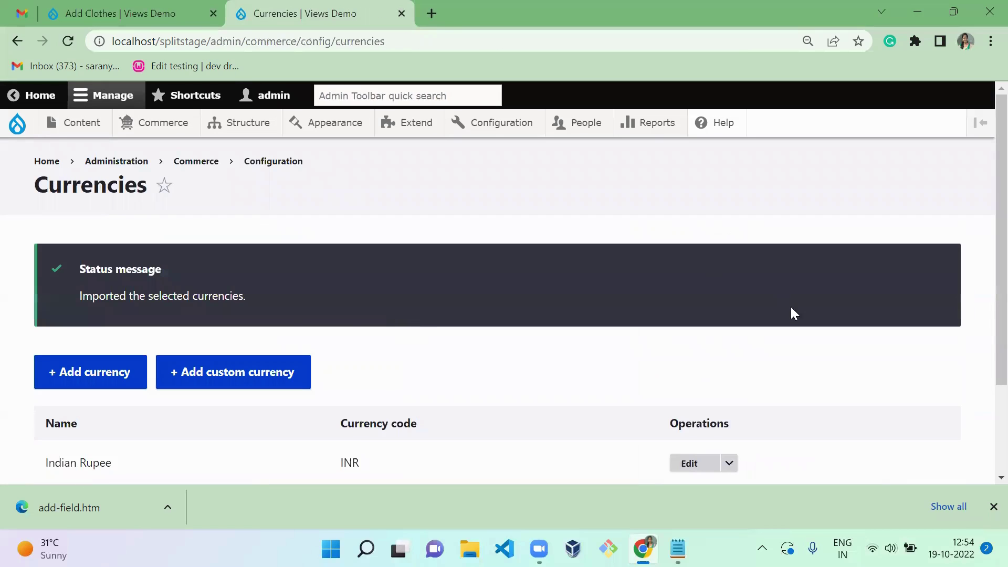
scroll(790, 306, down, 2)
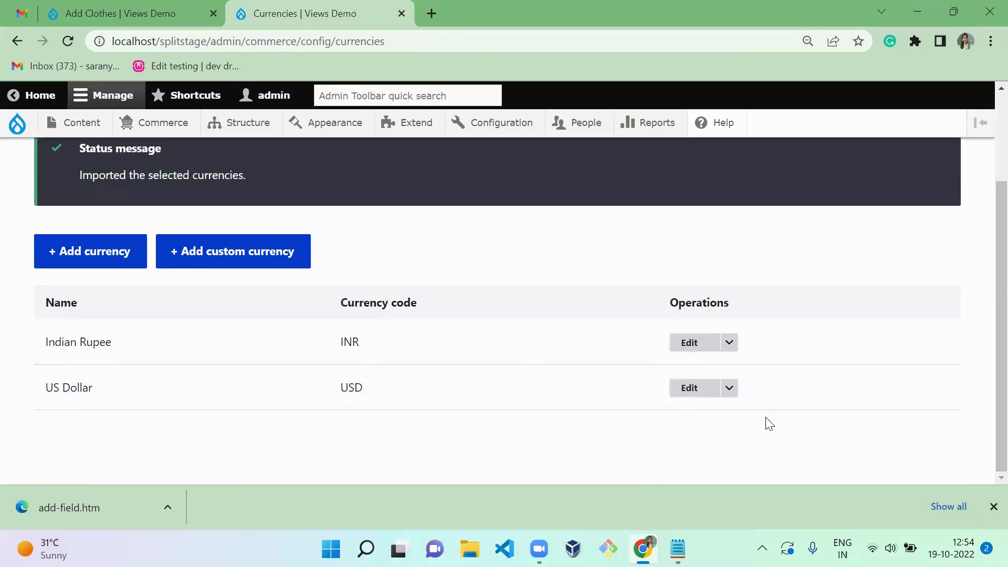
- Return to the Add Clothes form and fill in the store's full address in India from the first saved autofill address
click(119, 11)
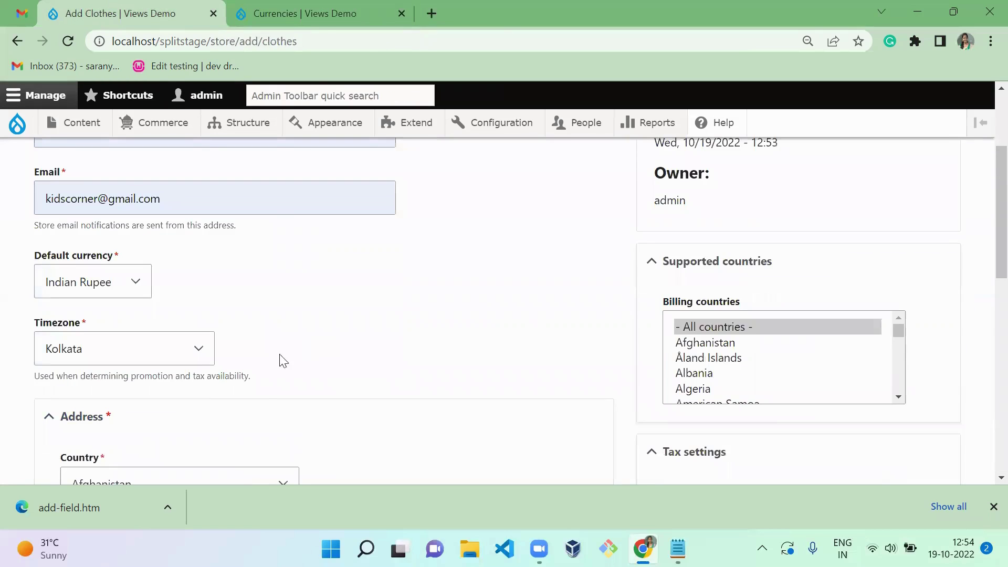
scroll(267, 392, down, 5)
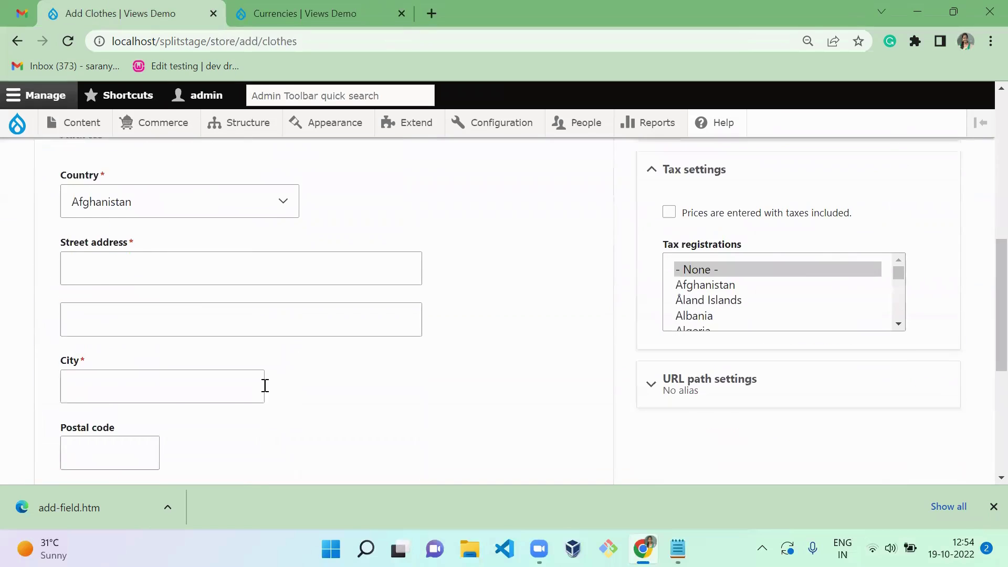
click(134, 263)
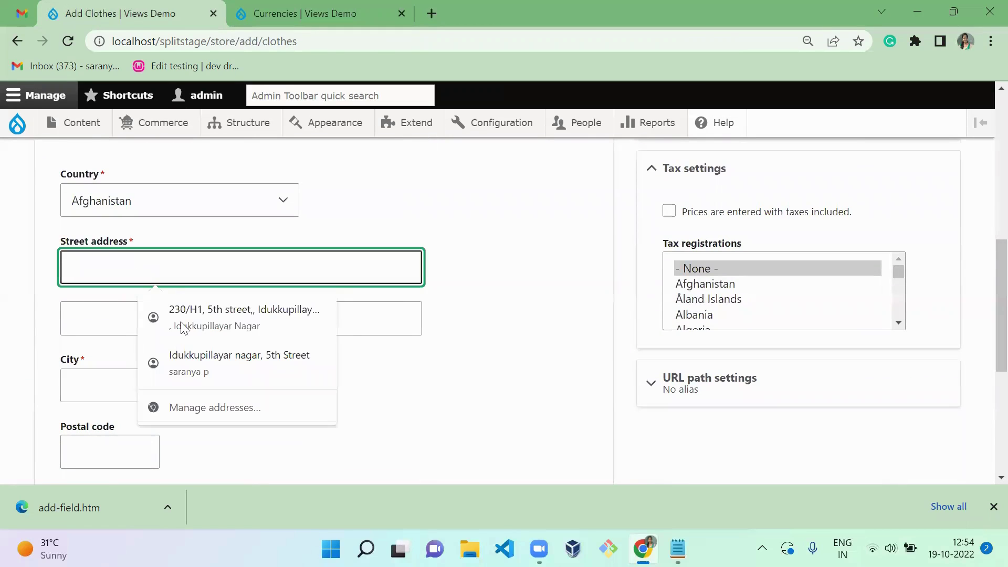
click(213, 318)
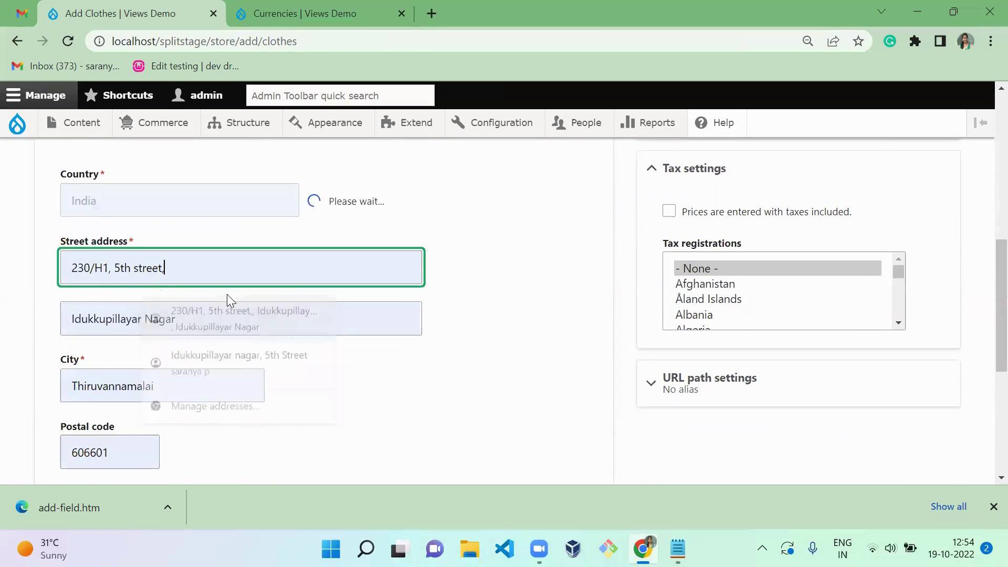
click(515, 407)
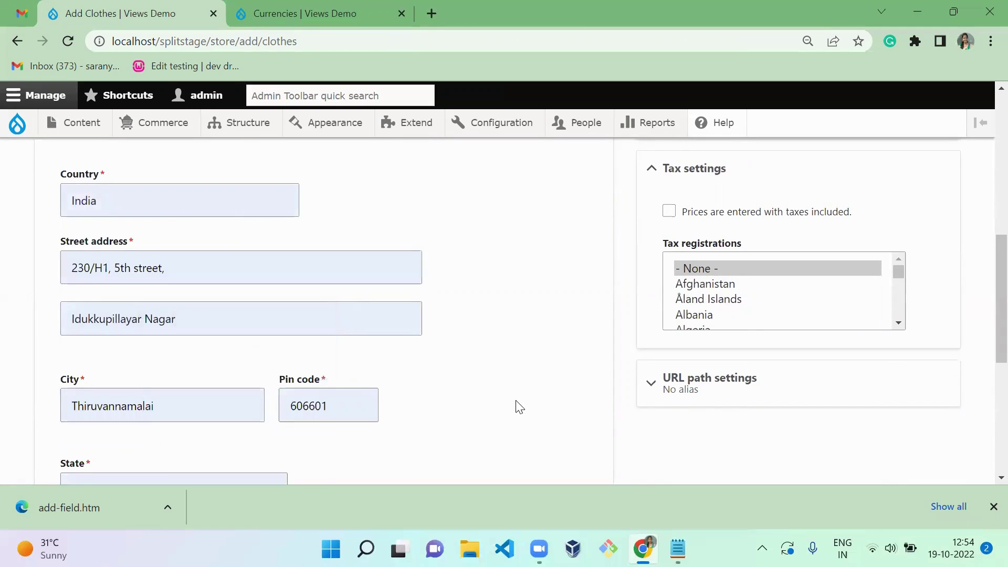
- Set the store's Specially for field to Kids
scroll(515, 407, down, 6)
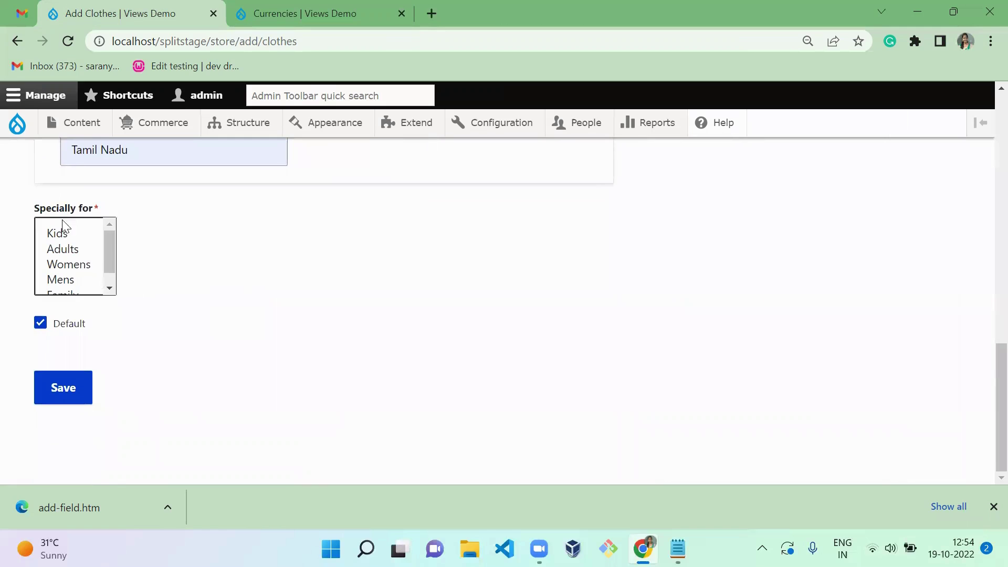
click(66, 236)
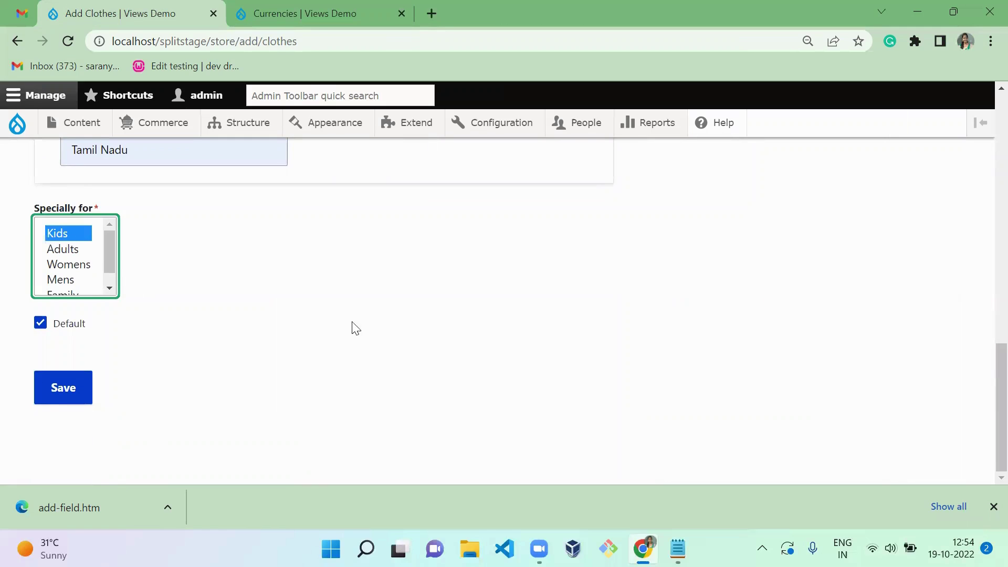
click(386, 350)
- Select every individual billing country from Åland Islands through Zimbabwe for the store
scroll(983, 210, up, 15)
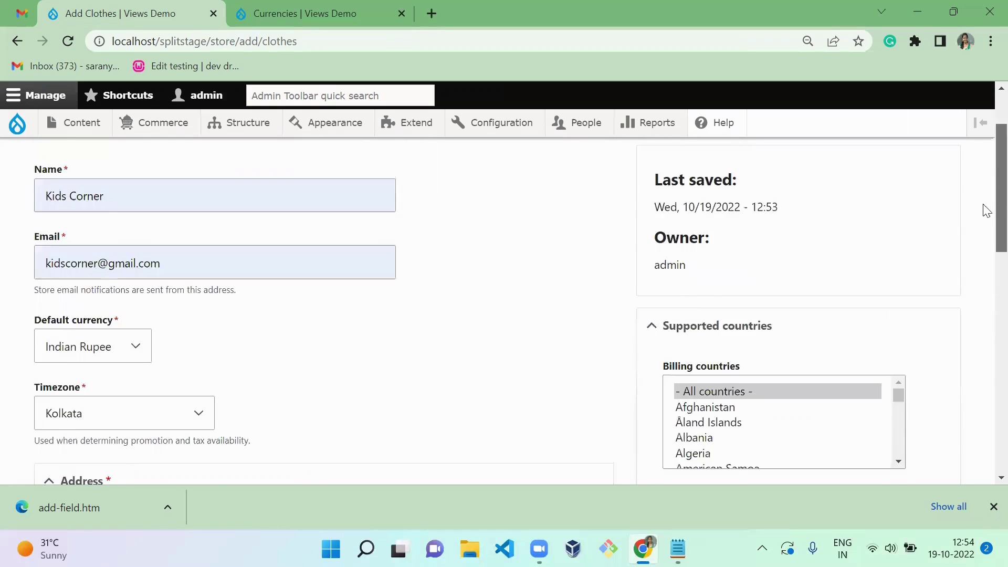
scroll(983, 248, down, 4)
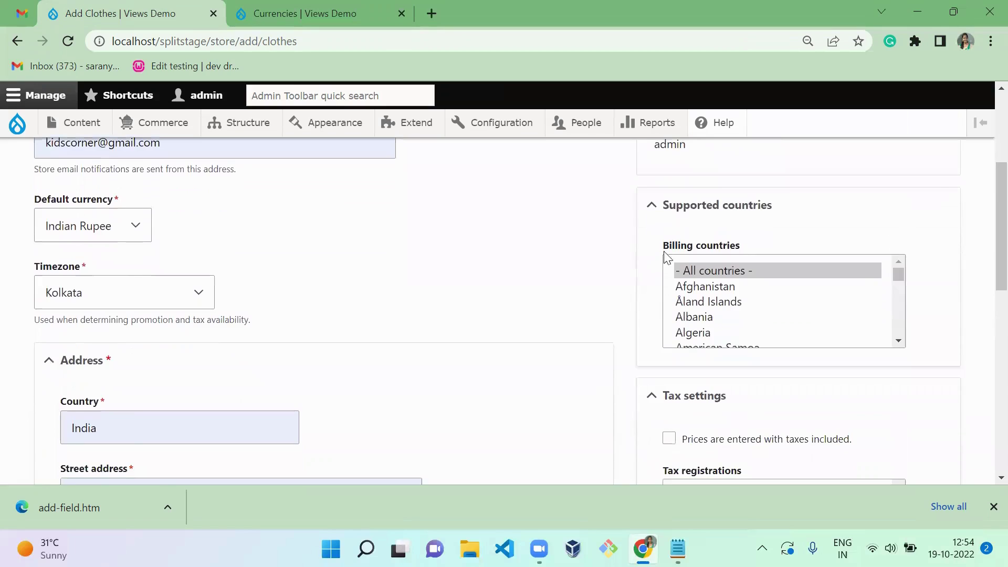
click(733, 302)
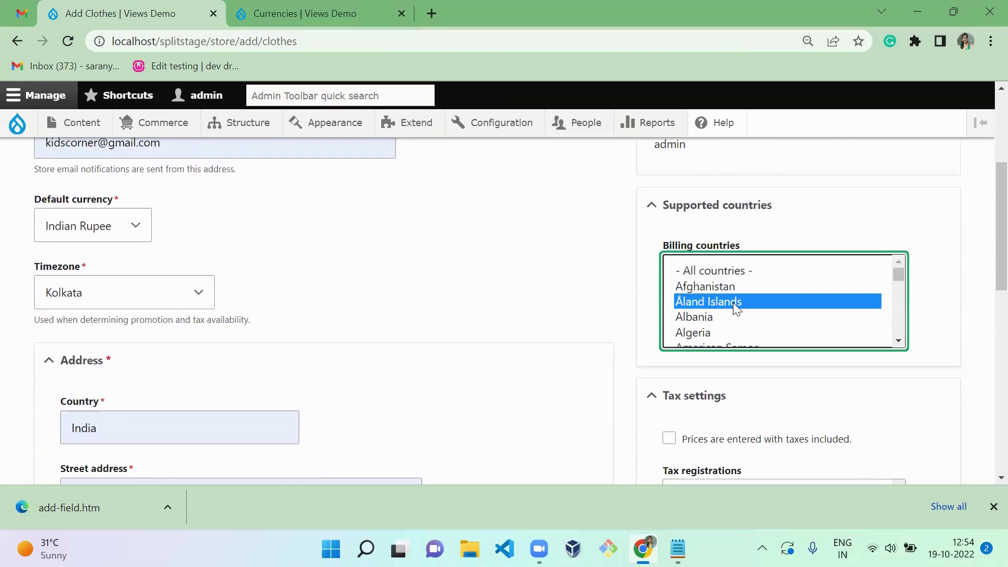
key(shift+End)
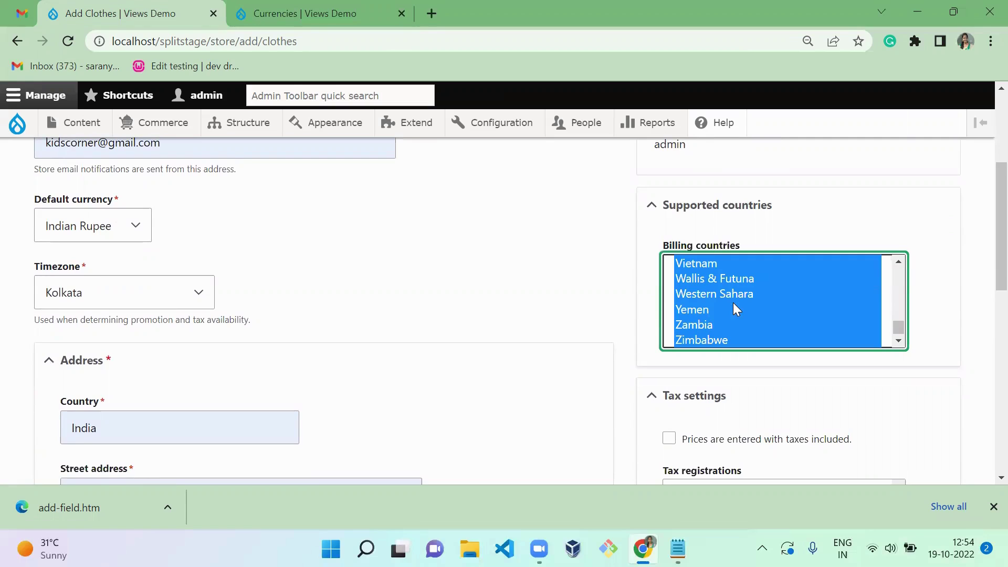
click(984, 246)
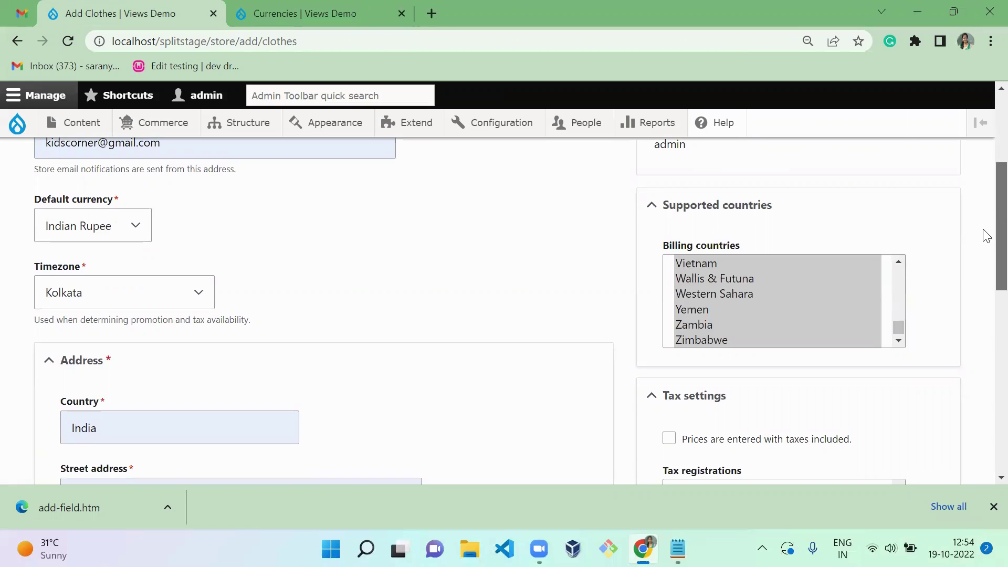
- Mark the store's prices as entered with taxes included and set its tax registration to India
scroll(984, 246, down, 5)
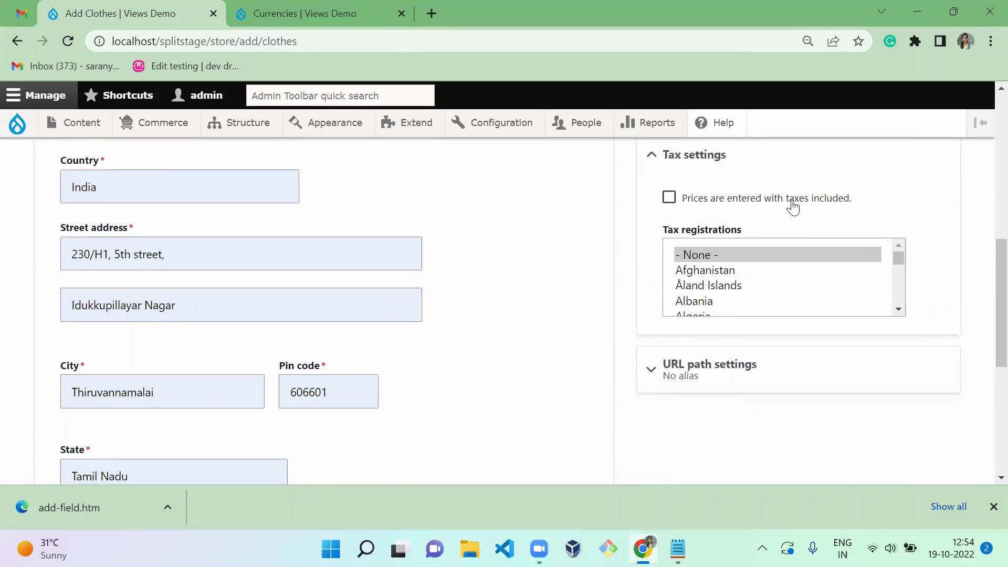
click(735, 202)
click(733, 294)
key(i)
key(n)
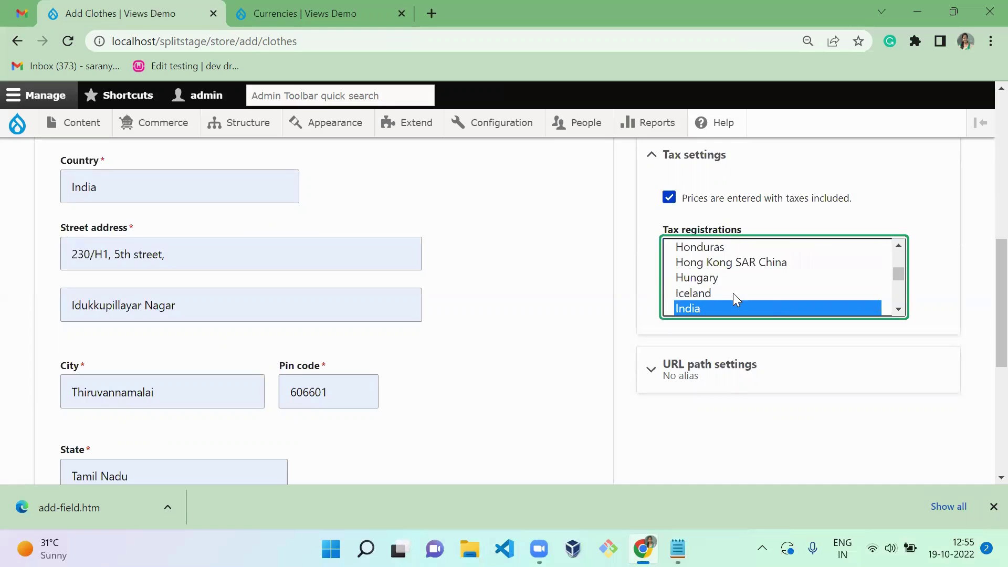
click(829, 429)
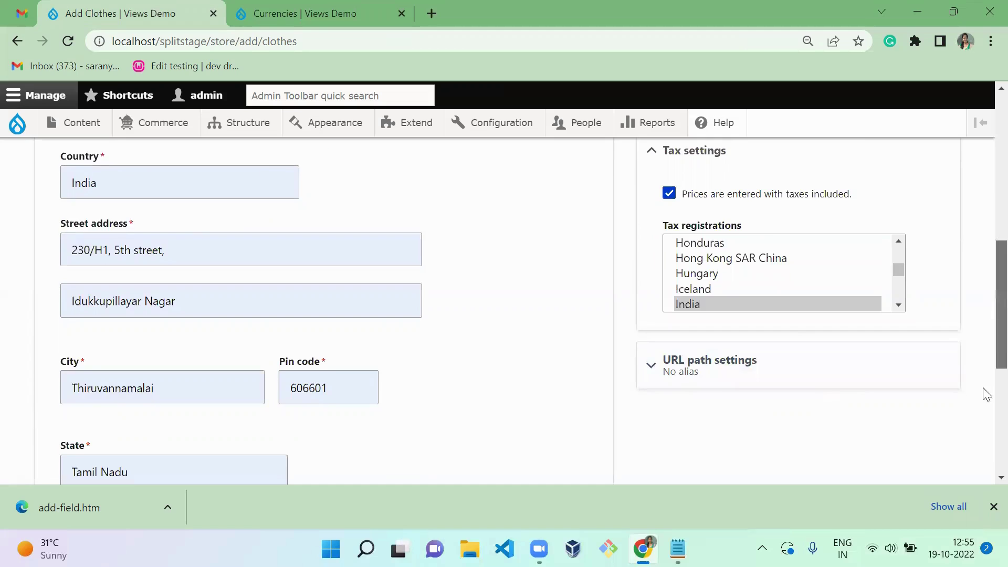
- Save the Kids Corner store and look over the stores list
scroll(983, 396, down, 6)
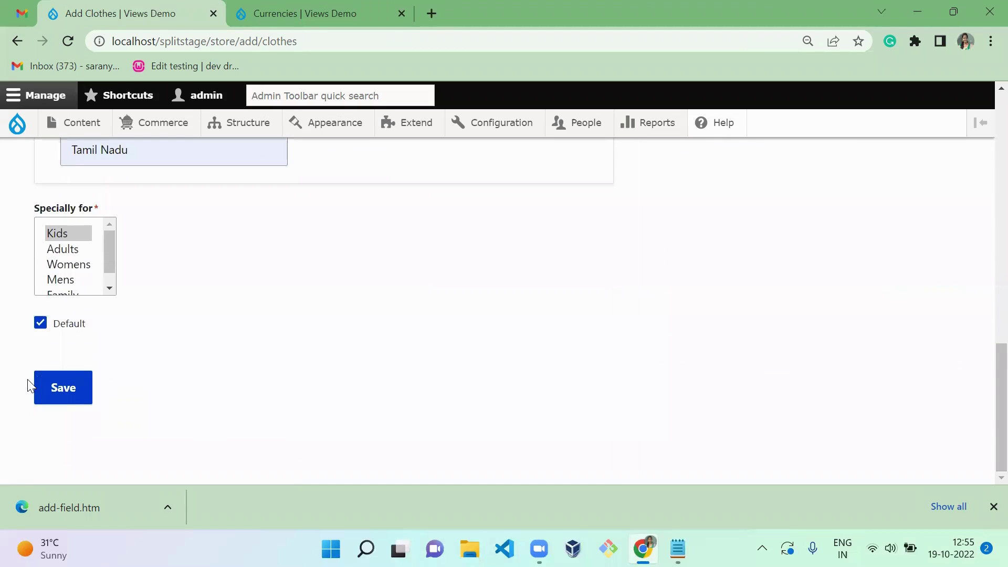
click(62, 389)
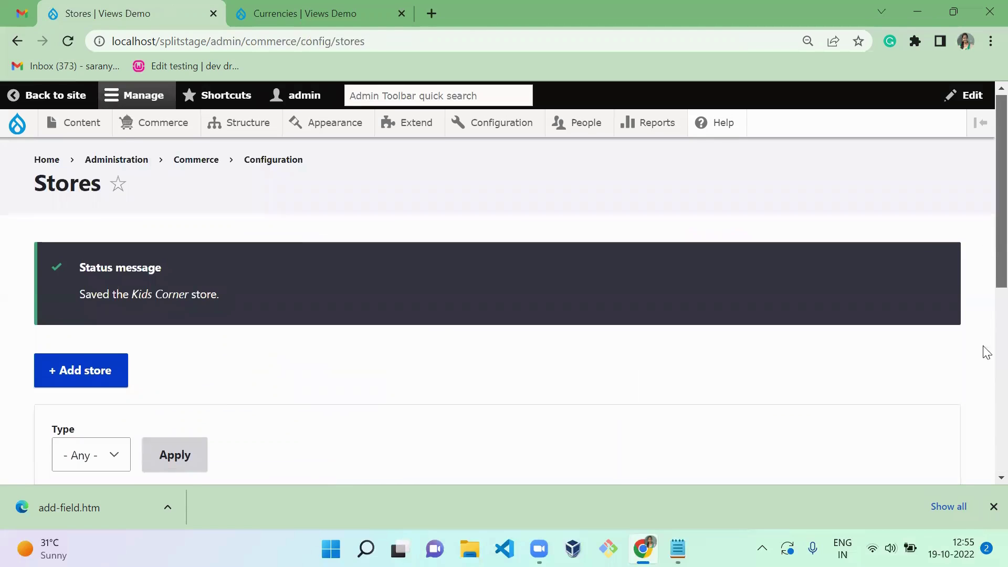
scroll(983, 349, down, 6)
scroll(983, 382, up, 3)
scroll(983, 328, up, 1)
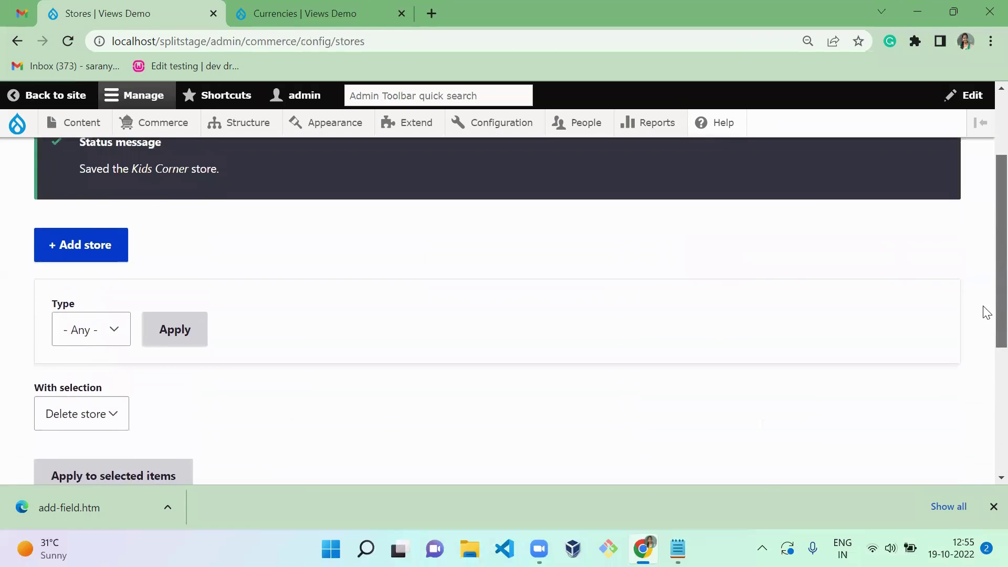
- Start a new store of type Clothes and name it Family shopping, copying the name from the store list in Notepad
click(112, 248)
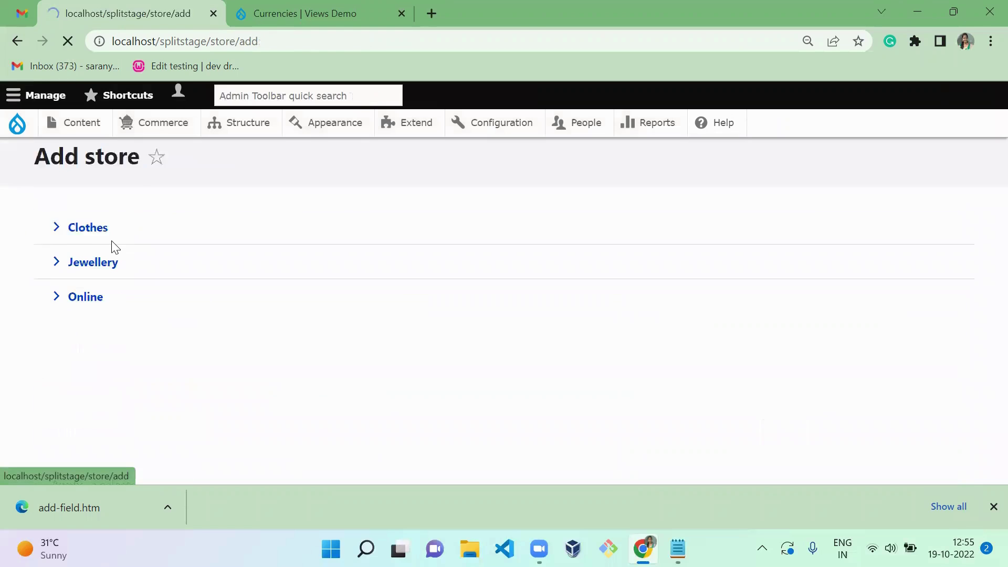
click(101, 257)
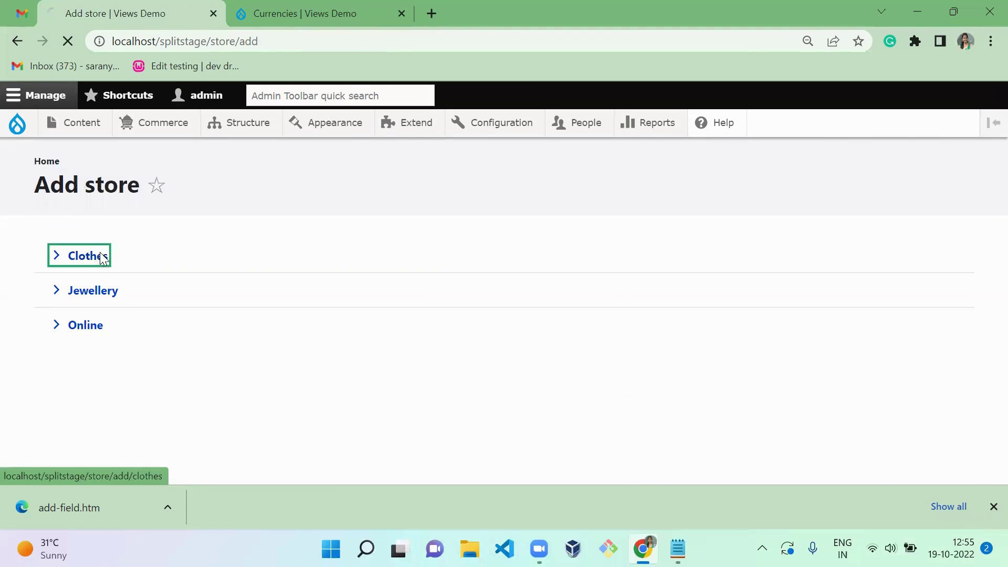
key(alt+Tab)
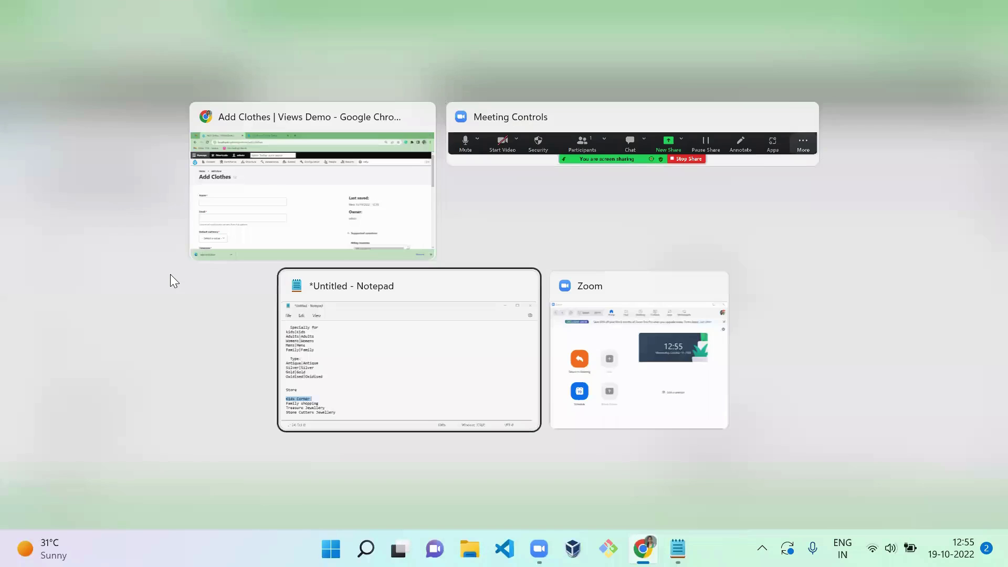
click(212, 400)
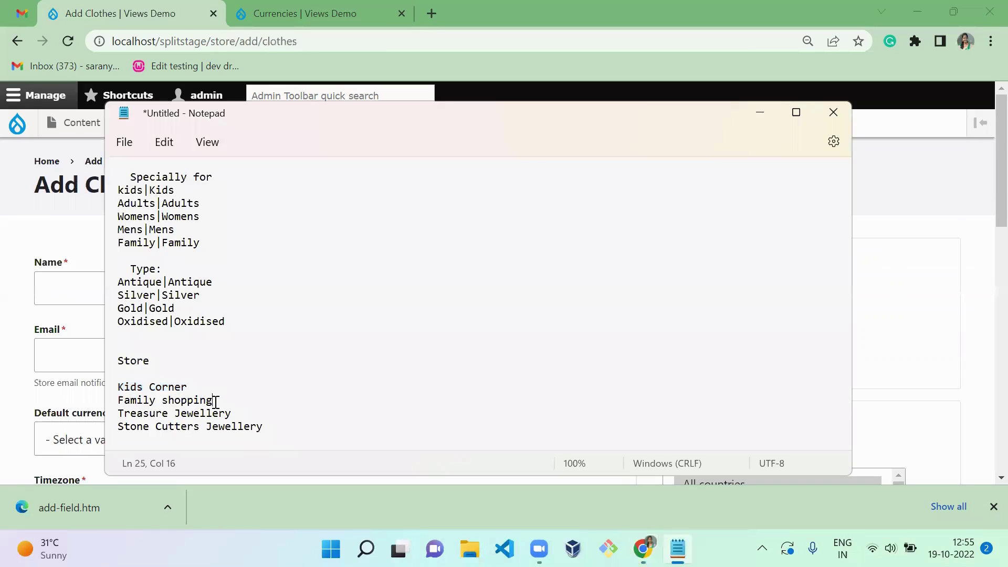
shift+click(121, 400)
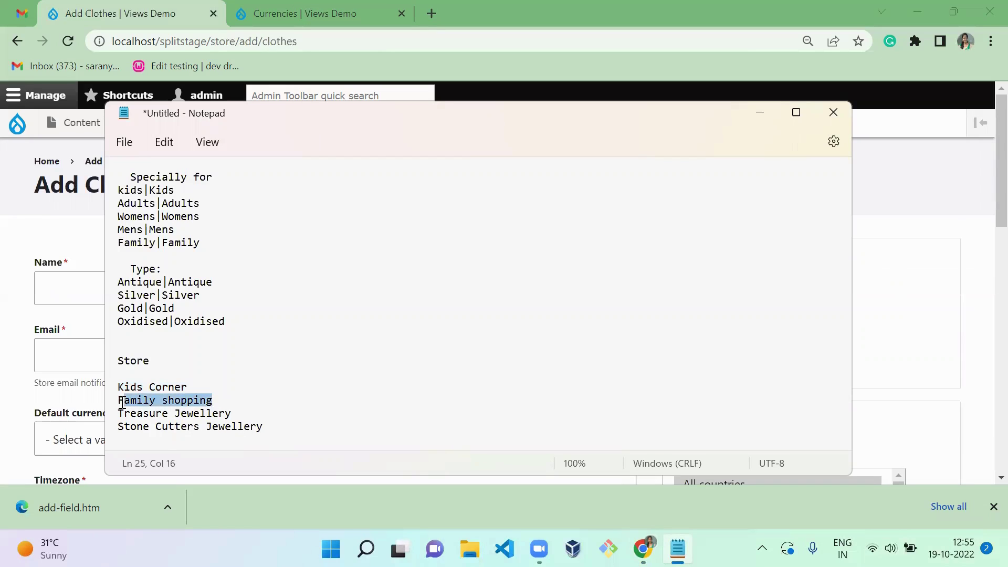
shift+click(120, 402)
key(alt+Tab)
click(112, 298)
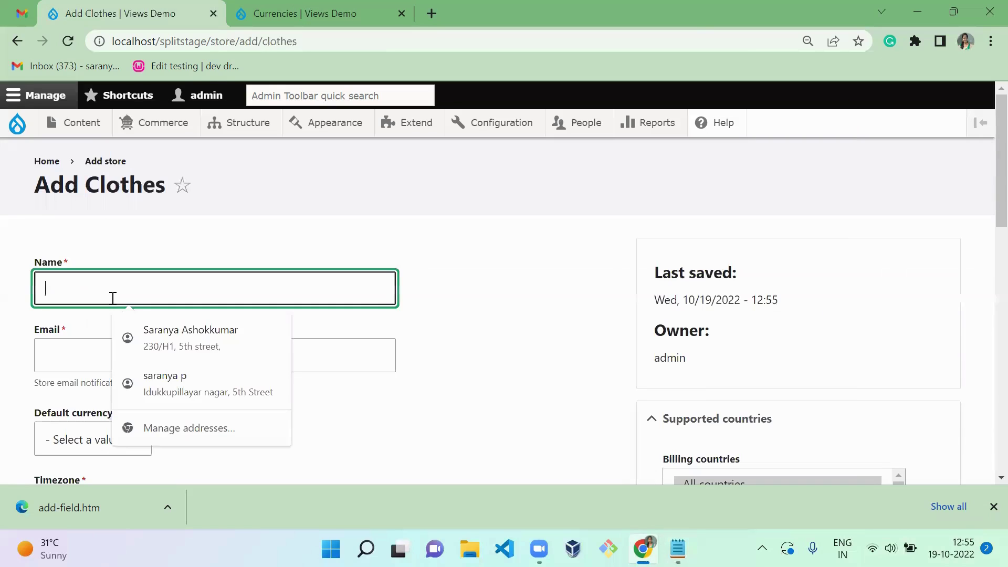
text(Family shopping)
- Fill in the Family shopping store's e-mail address from the saved suggestions
click(65, 378)
click(78, 365)
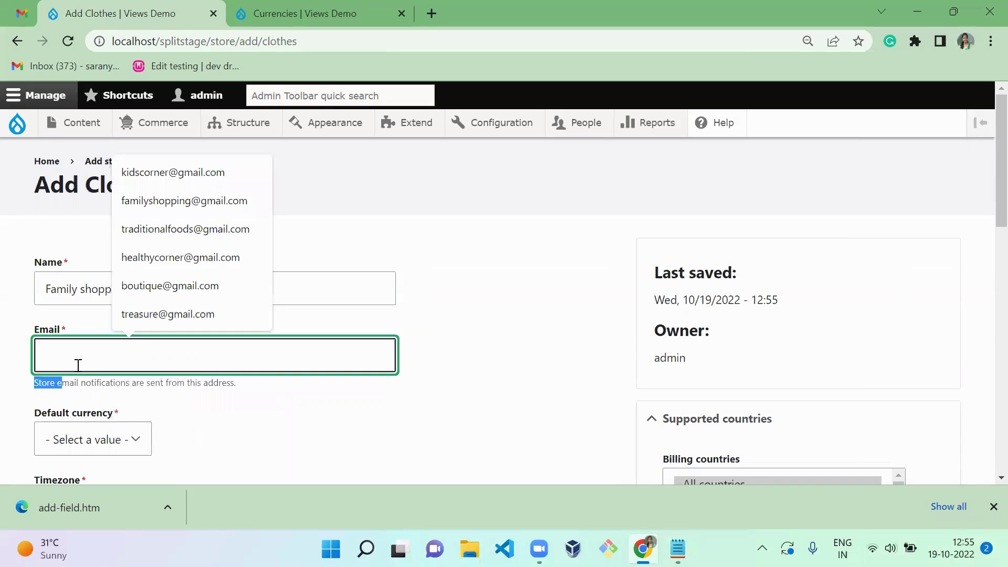
text(f)
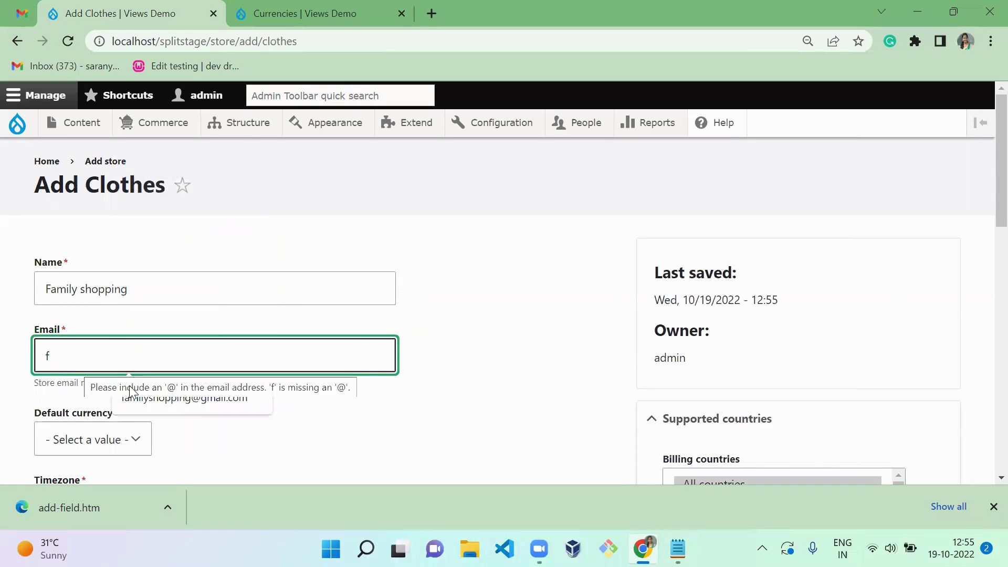
click(143, 395)
- Set the store's default currency to US Dollar and dismiss the browser's downloads bar
click(108, 440)
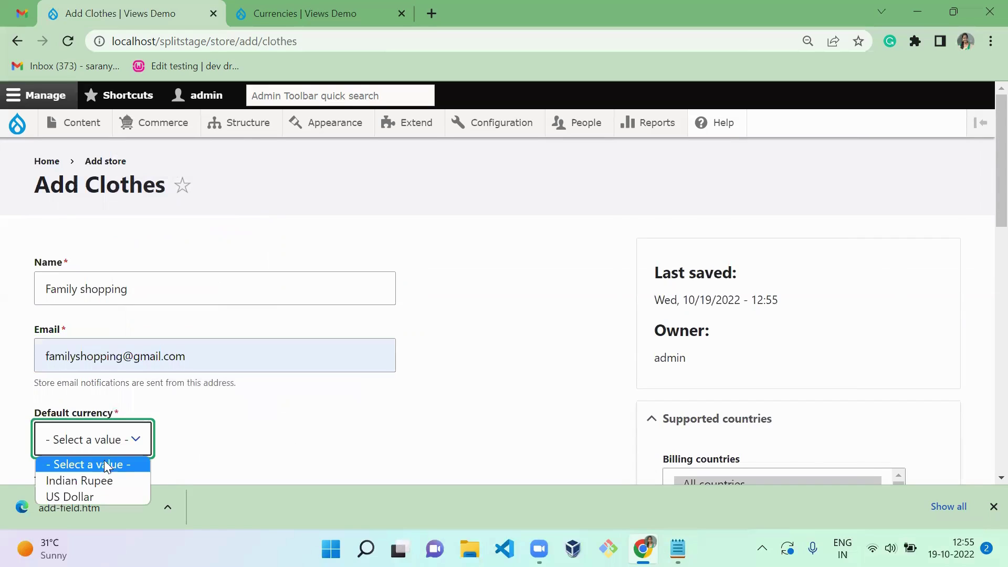
click(103, 493)
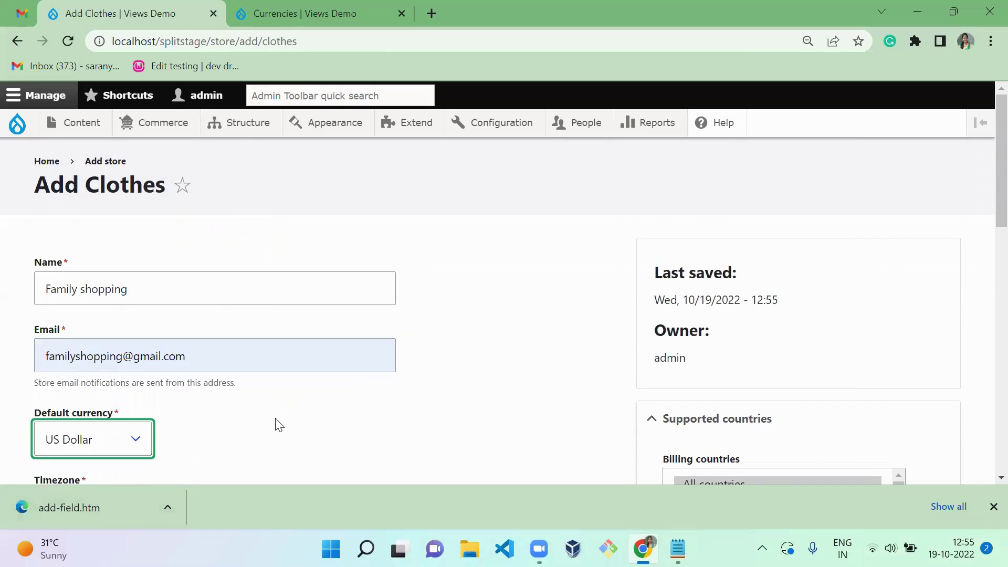
click(279, 424)
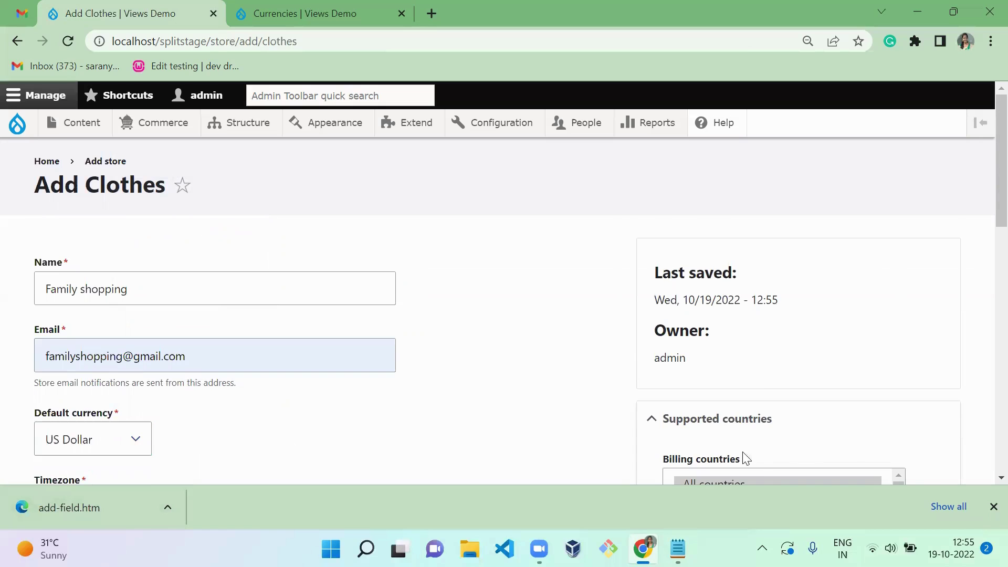
click(992, 507)
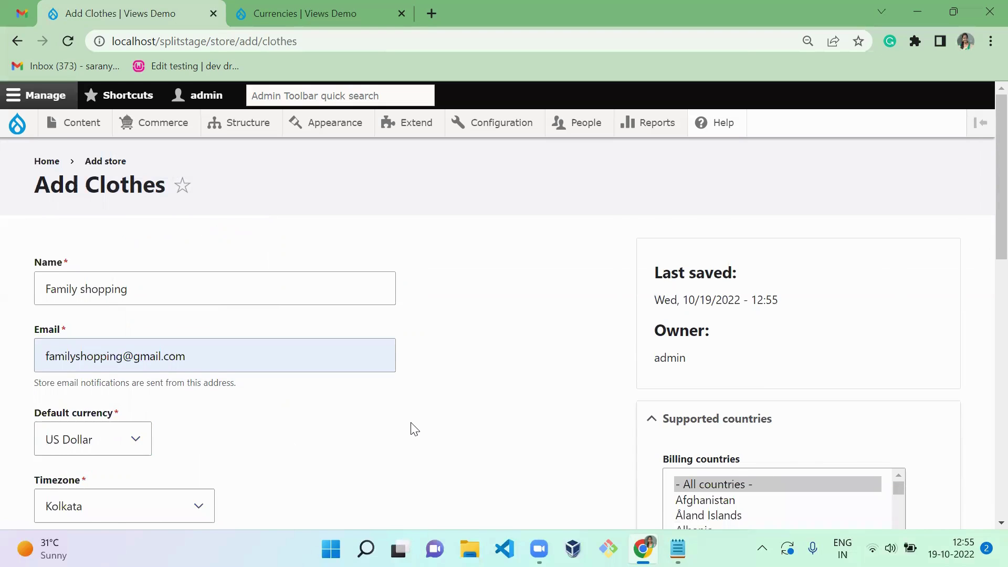
- Fill in the Family shopping store's full address in India from the saved address suggestions
scroll(412, 428, down, 6)
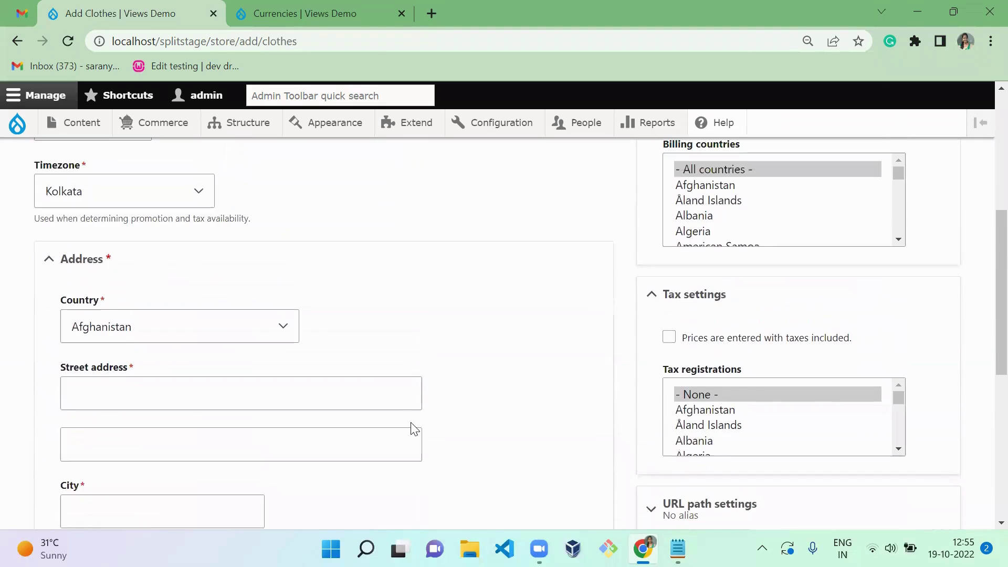
click(94, 394)
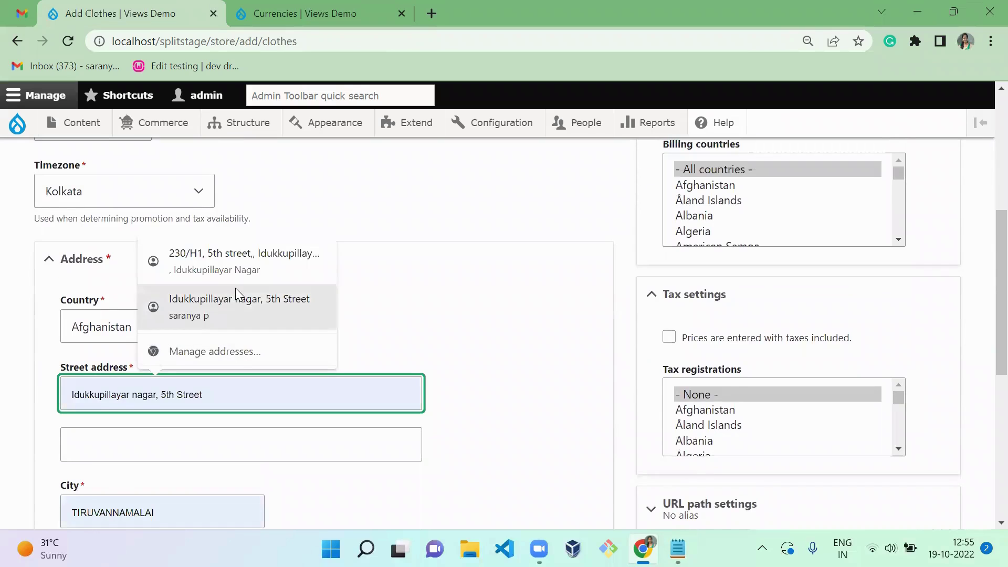
click(266, 271)
click(179, 390)
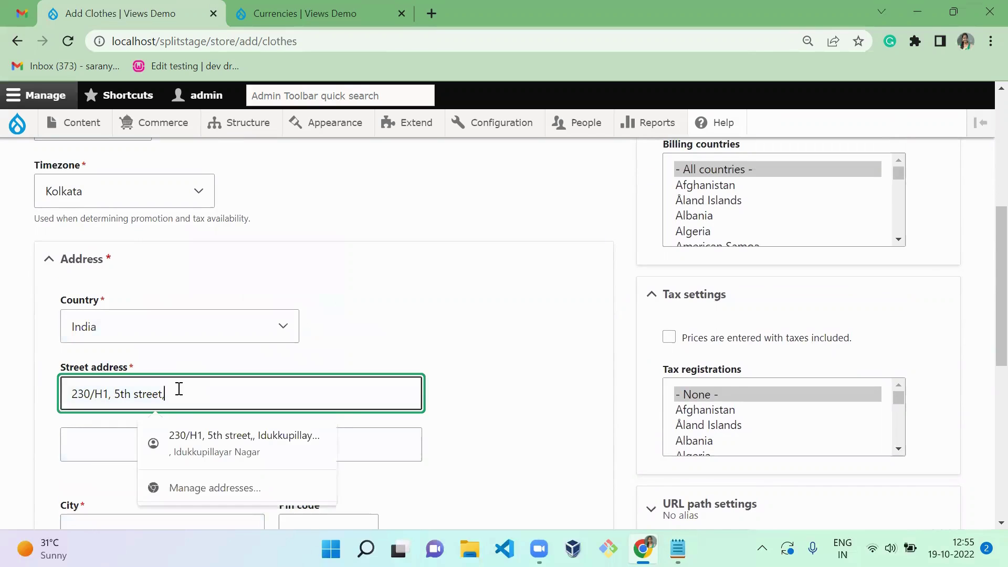
click(243, 440)
- Set the store's Specially for field to Family
scroll(448, 335, down, 1)
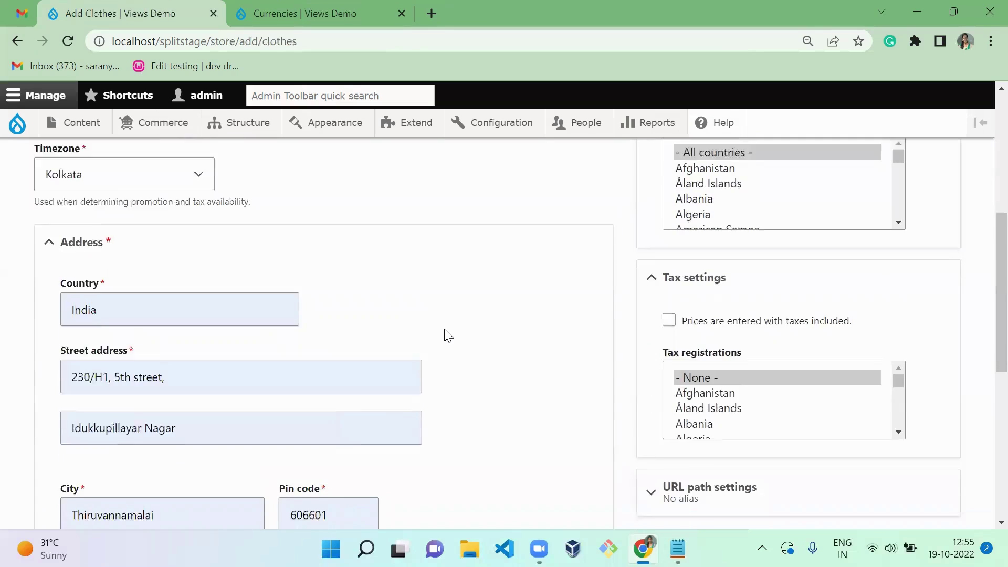
scroll(446, 335, down, 8)
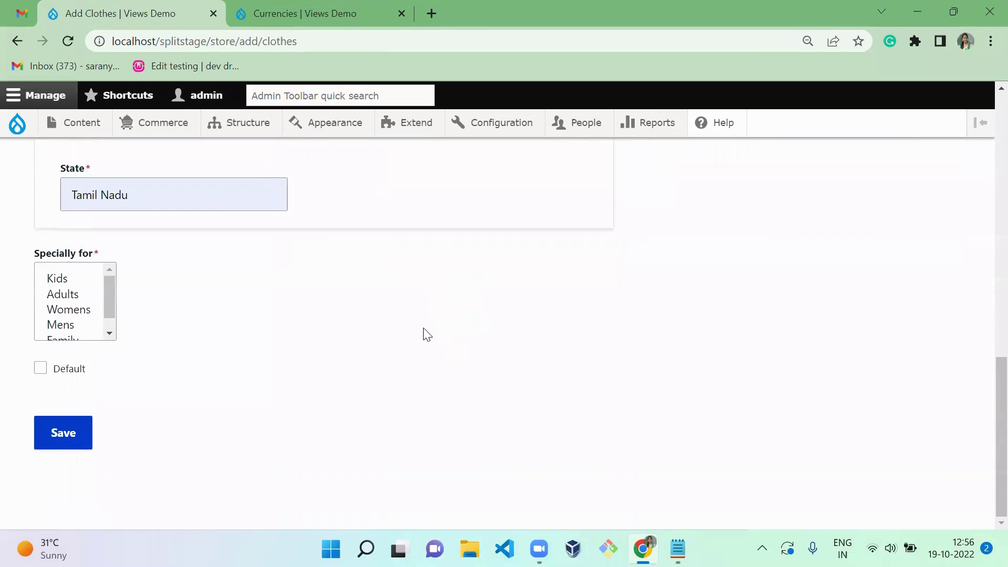
click(66, 288)
key(End)
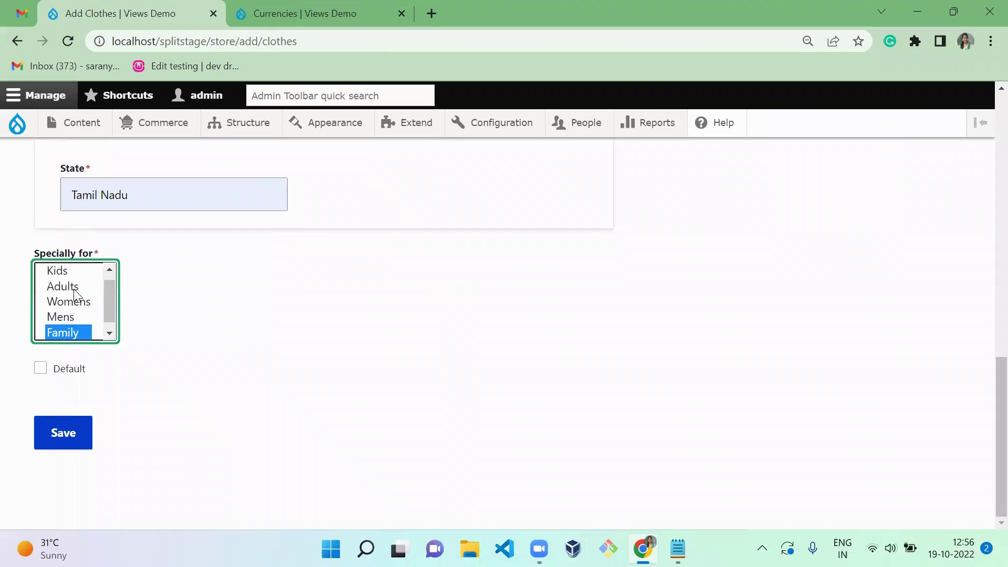
click(242, 385)
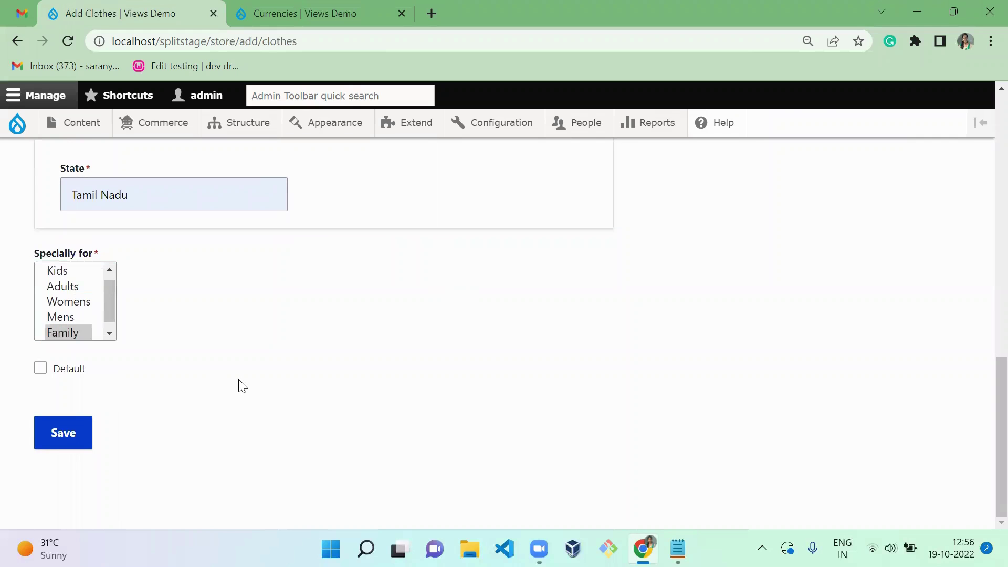
- Limit the store's supported billing countries to India
scroll(242, 386, up, 10)
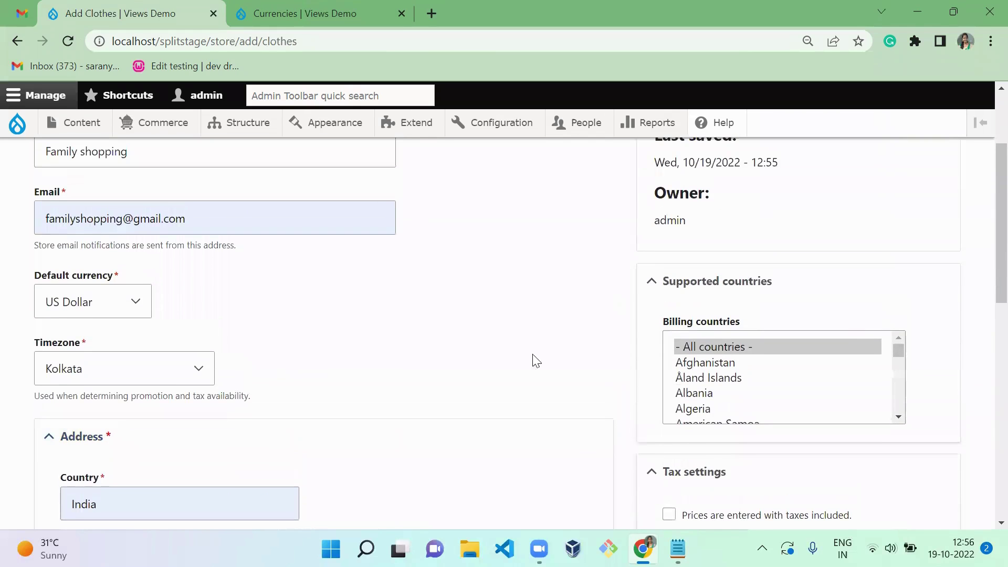
click(744, 392)
key(i)
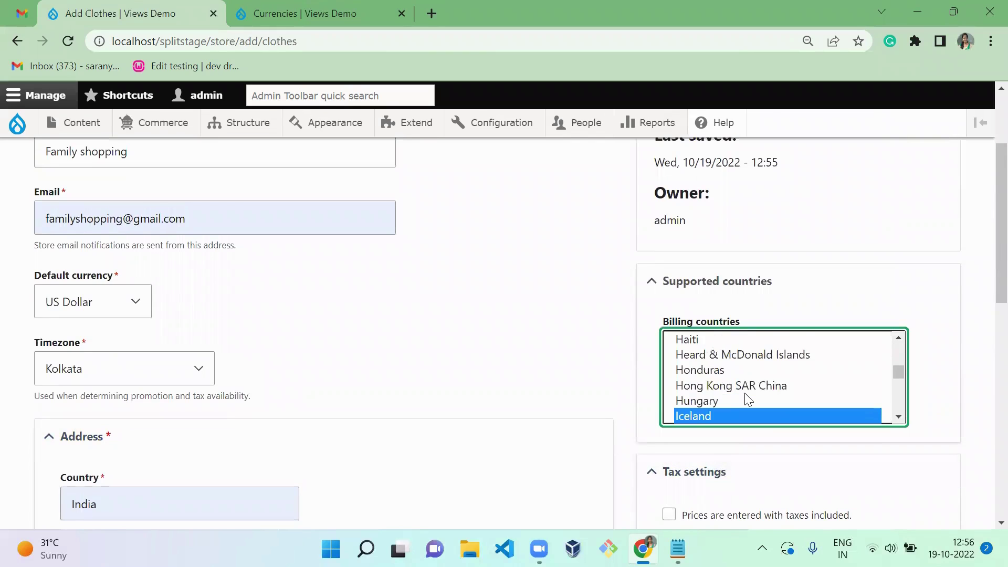
key(n)
- Set the store's tax registration to India
scroll(984, 262, down, 3)
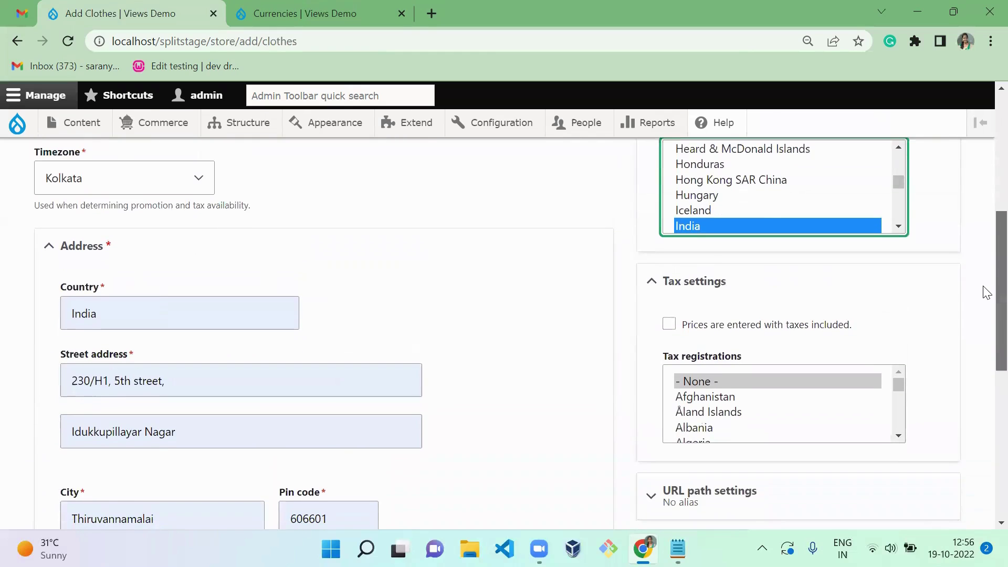
click(733, 426)
key(k)
key(i)
key(i)
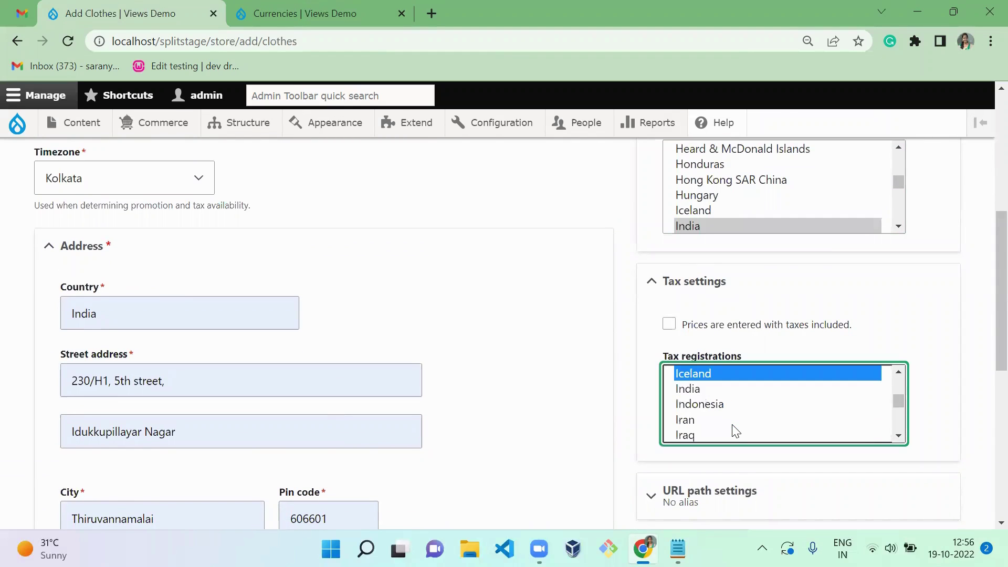
key(n)
- Save the Family shopping store and look over the stores list
scroll(984, 440, down, 2)
scroll(984, 440, down, 5)
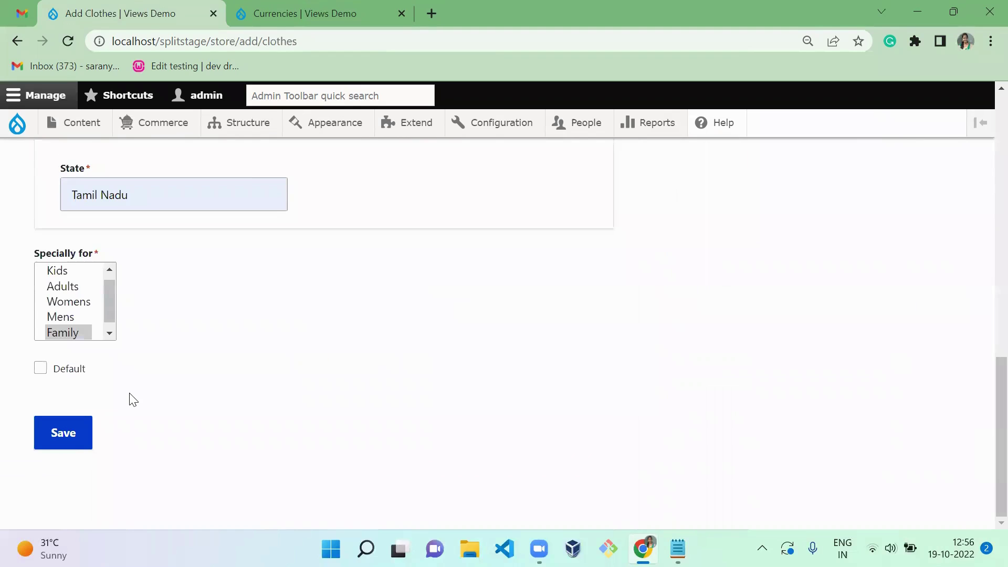
click(76, 448)
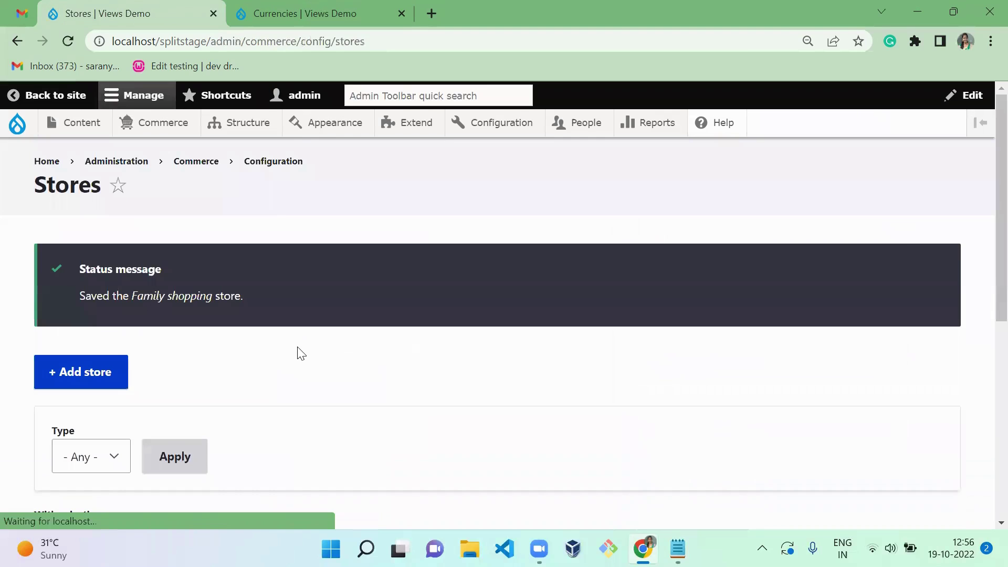
scroll(986, 470, down, 6)
scroll(985, 469, up, 5)
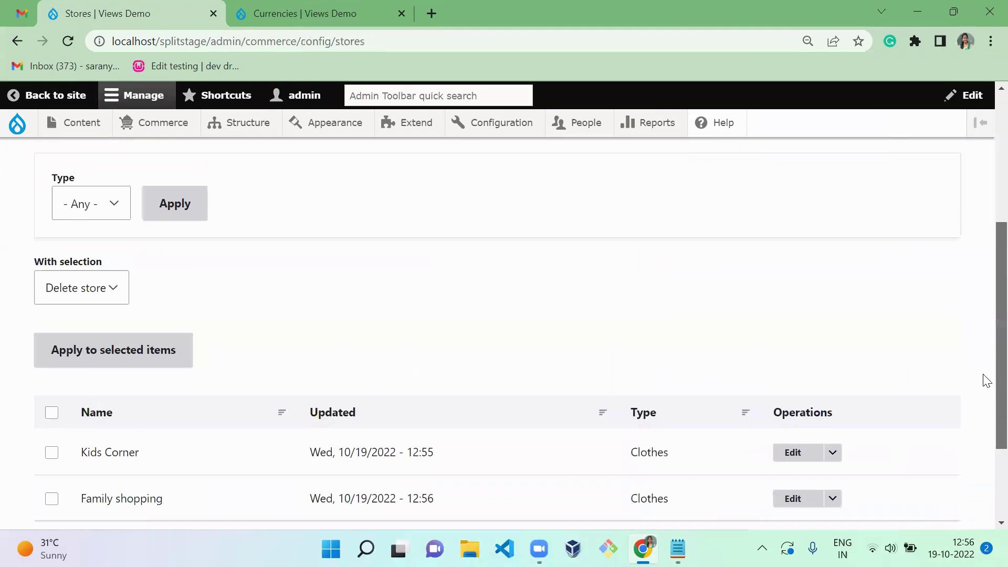
- Start a new store of type Jewellery and name it Treasure Jewellery, copying the name from the store list in Notepad
click(67, 229)
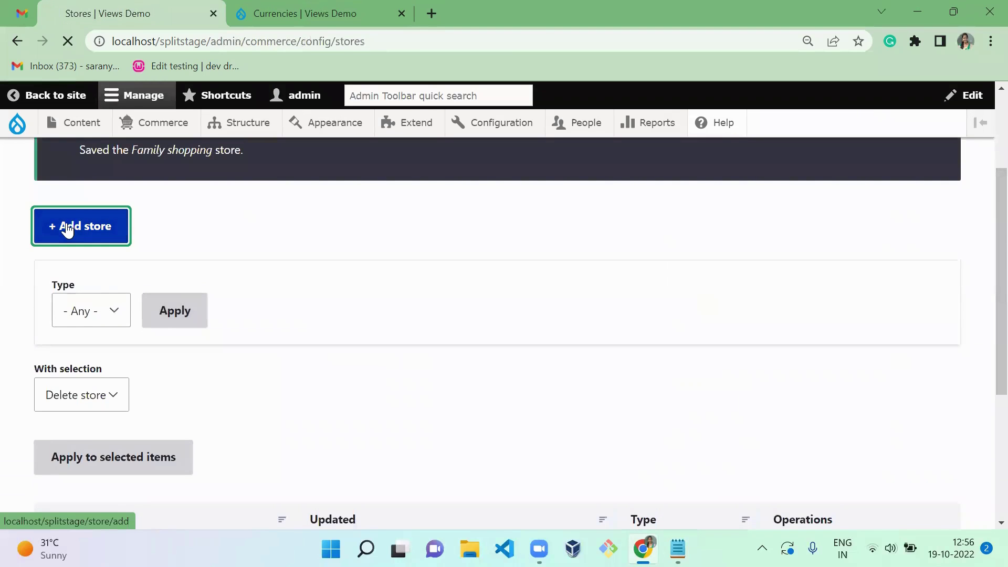
click(108, 295)
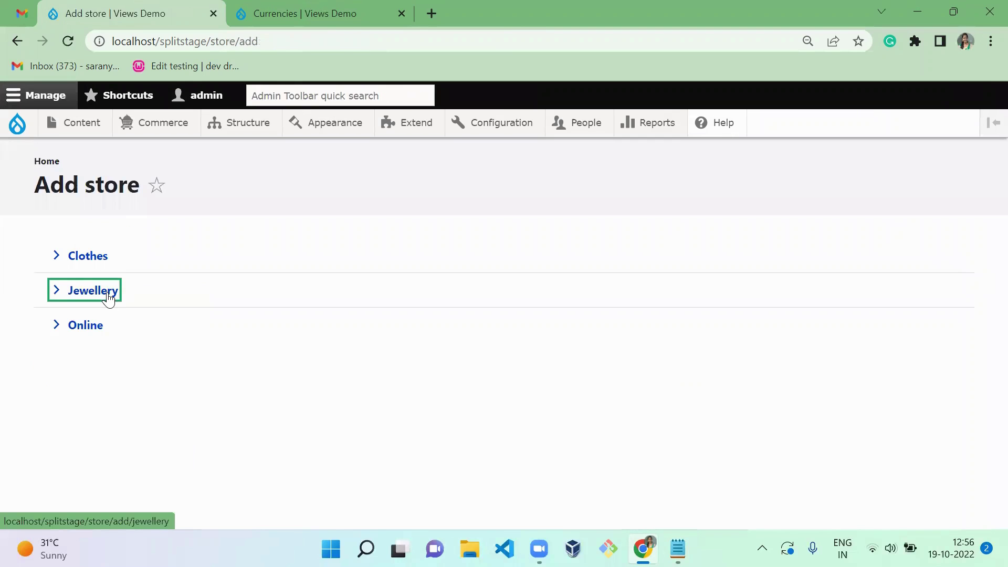
key(alt+Tab)
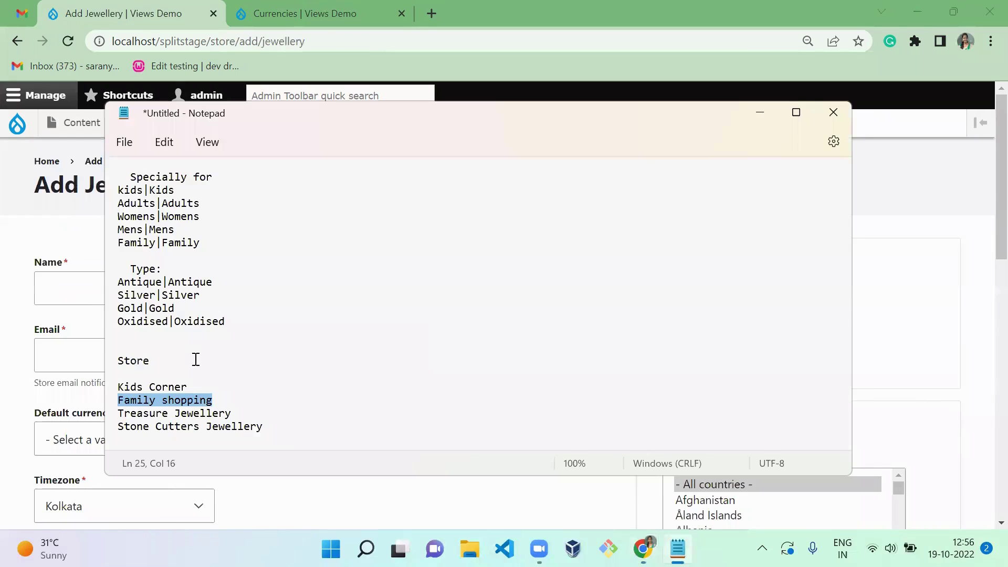
click(241, 414)
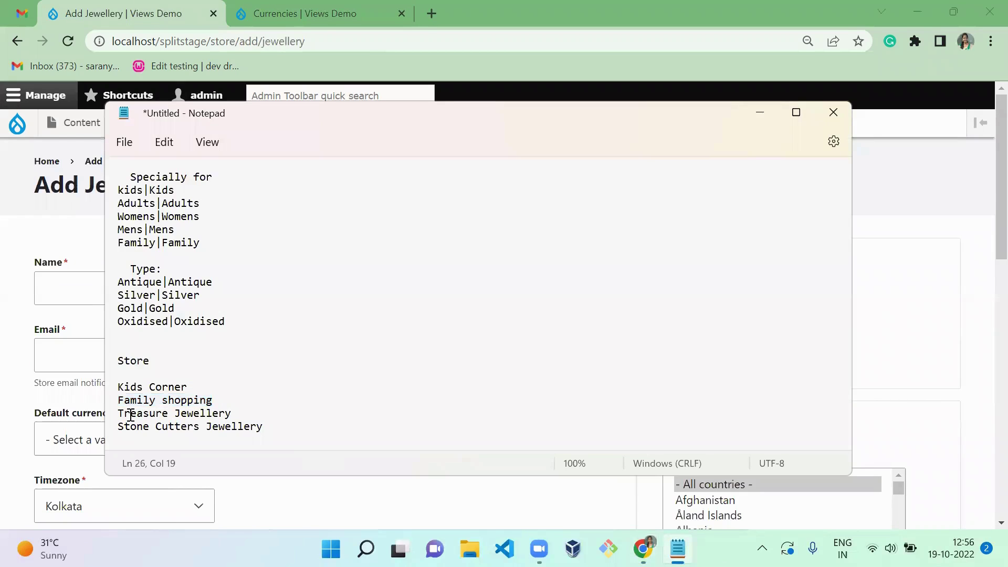
shift+click(120, 413)
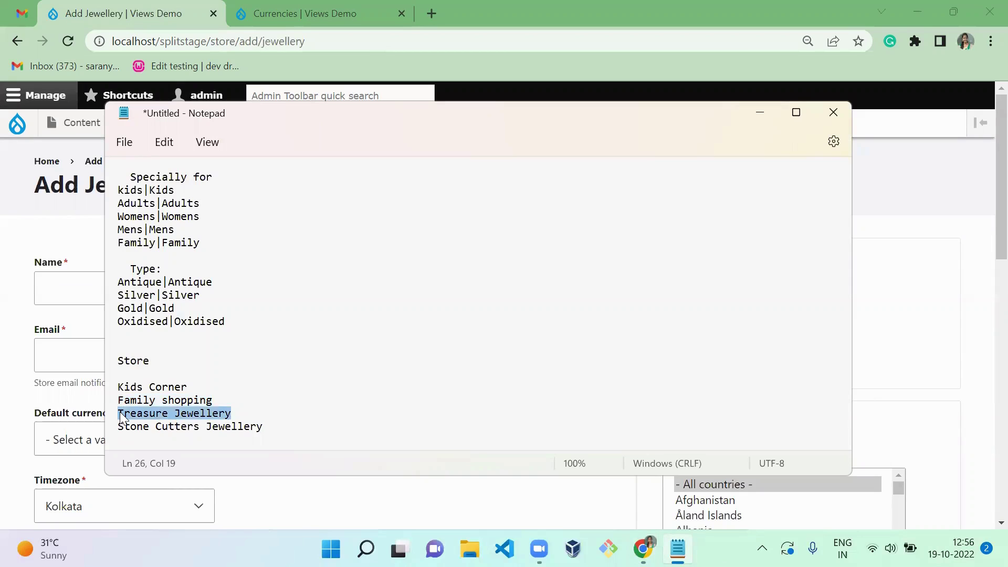
key(ctrl+c)
key(alt+Tab)
click(153, 279)
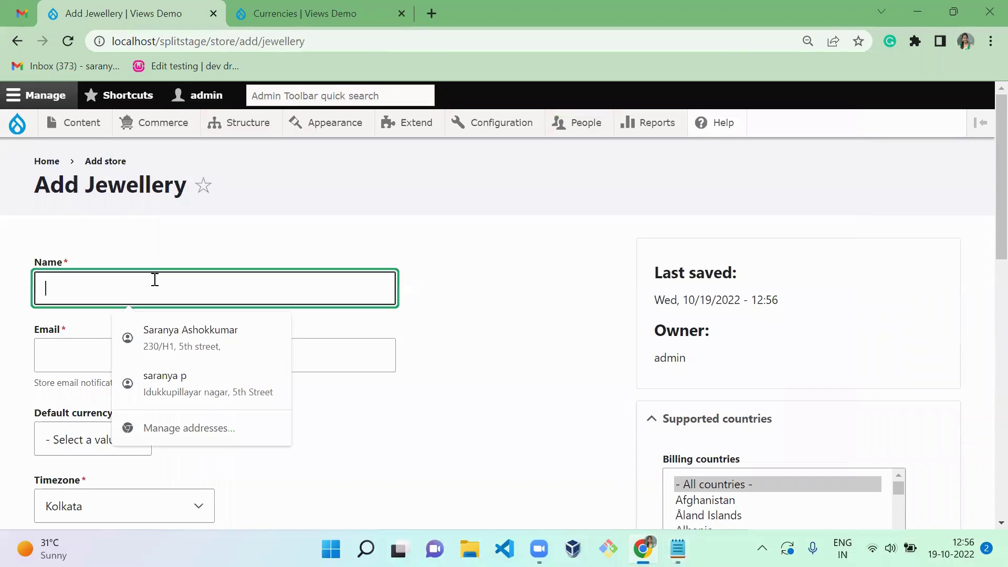
key(ctrl+v)
- Fill in the Treasure Jewellery store's e-mail address from the saved suggestions and go to its address section
click(93, 353)
text(t)
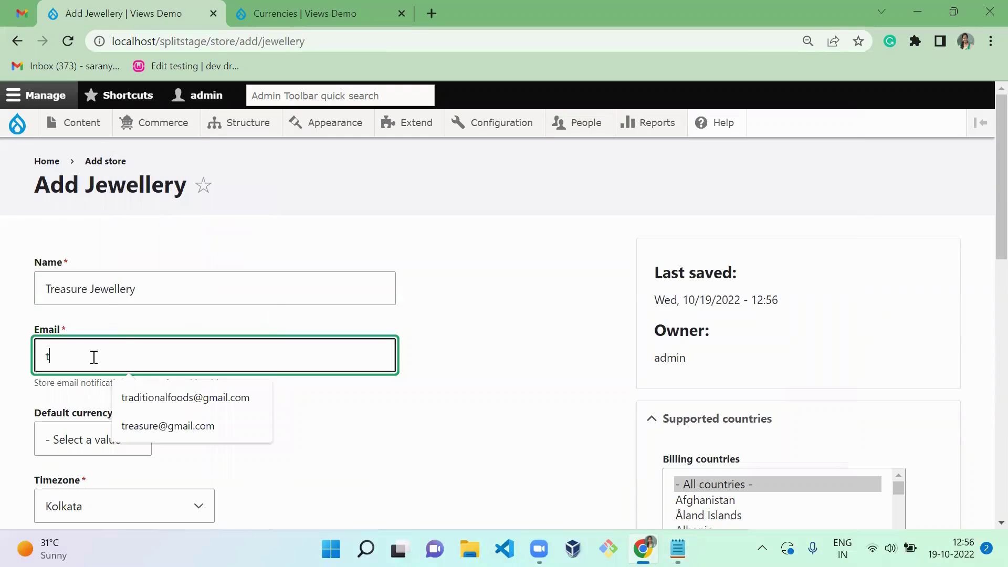
click(165, 425)
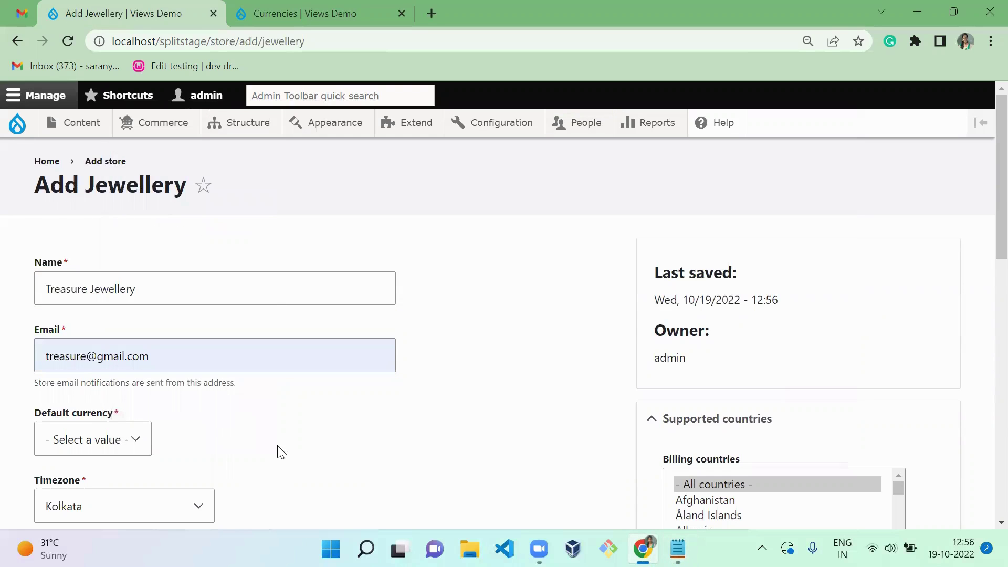
scroll(279, 452, down, 1)
scroll(278, 451, down, 5)
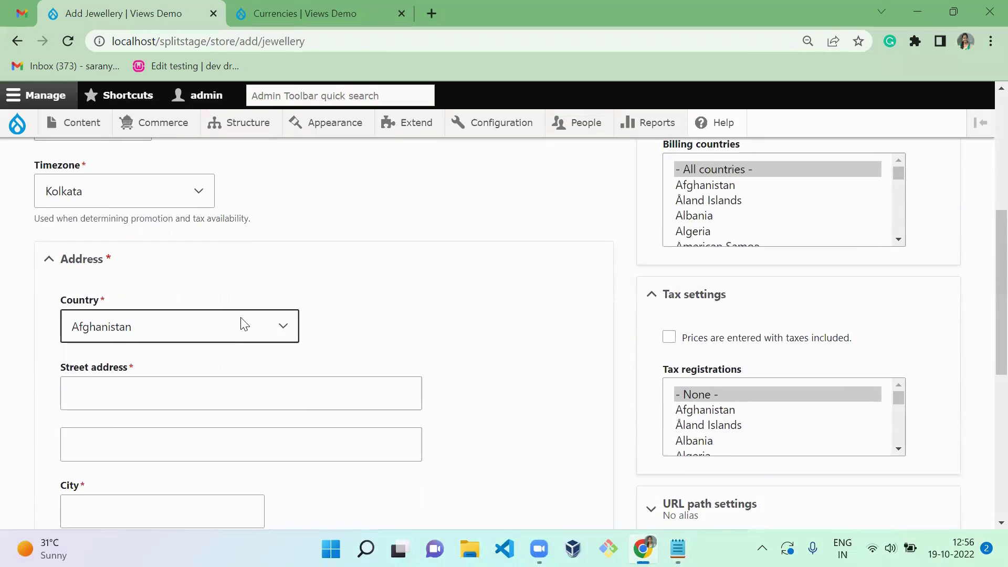
- Set the Treasure Jewellery store's default currency to Indian Rupee
scroll(241, 322, up, 3)
click(55, 281)
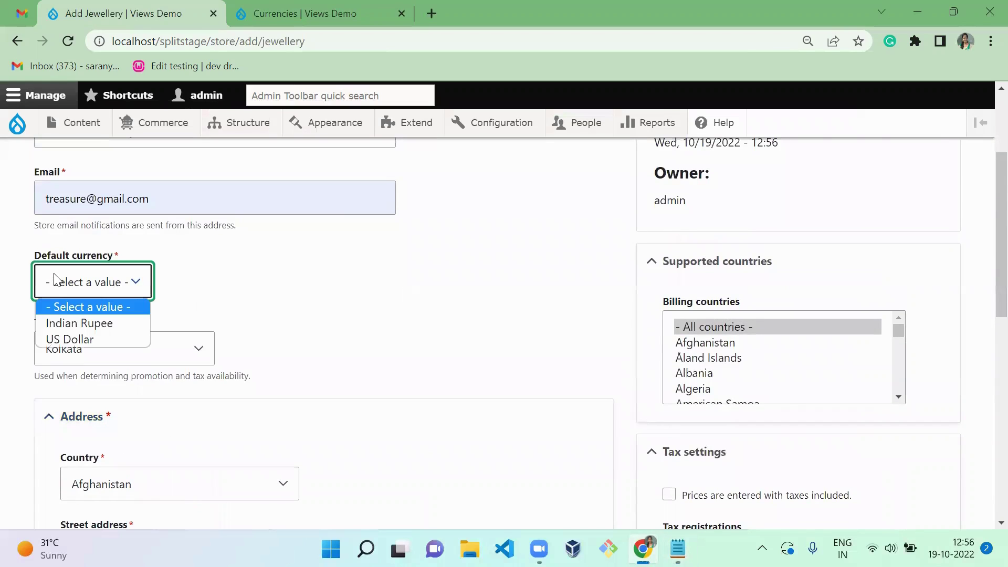
click(74, 321)
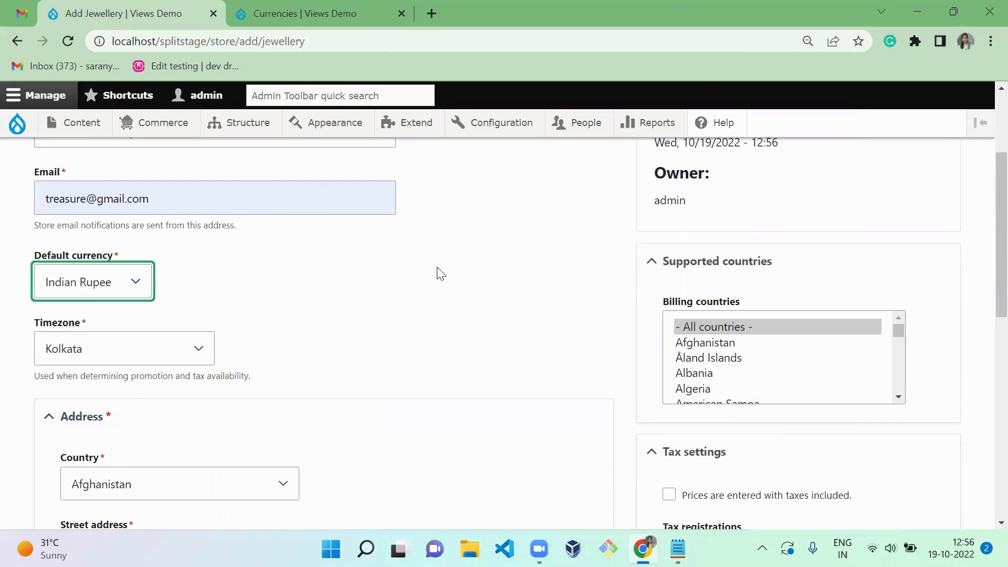
- Fill in the store's full address, with India as the country, from the saved address suggestion
scroll(441, 273, down, 1)
scroll(441, 273, down, 6)
click(274, 243)
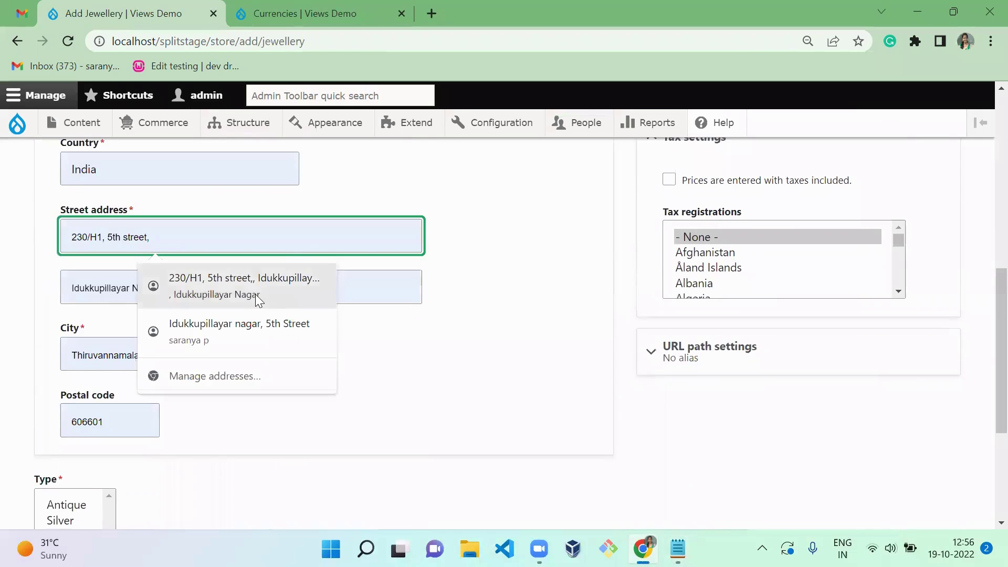
click(286, 267)
click(316, 244)
click(297, 288)
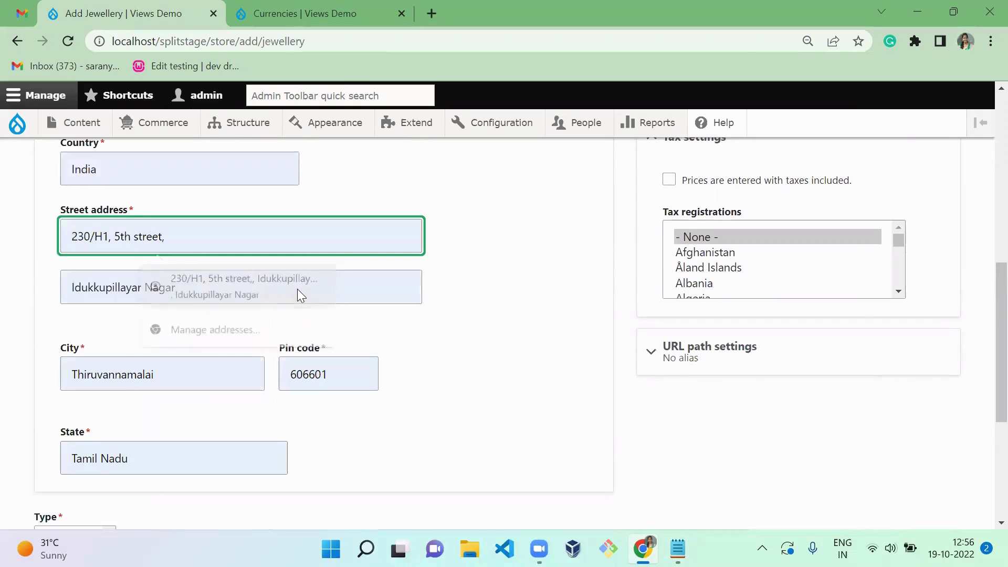
- Select both Antique and Oxidised as the Treasure Jewellery store's types
scroll(472, 352, down, 1)
scroll(474, 352, down, 5)
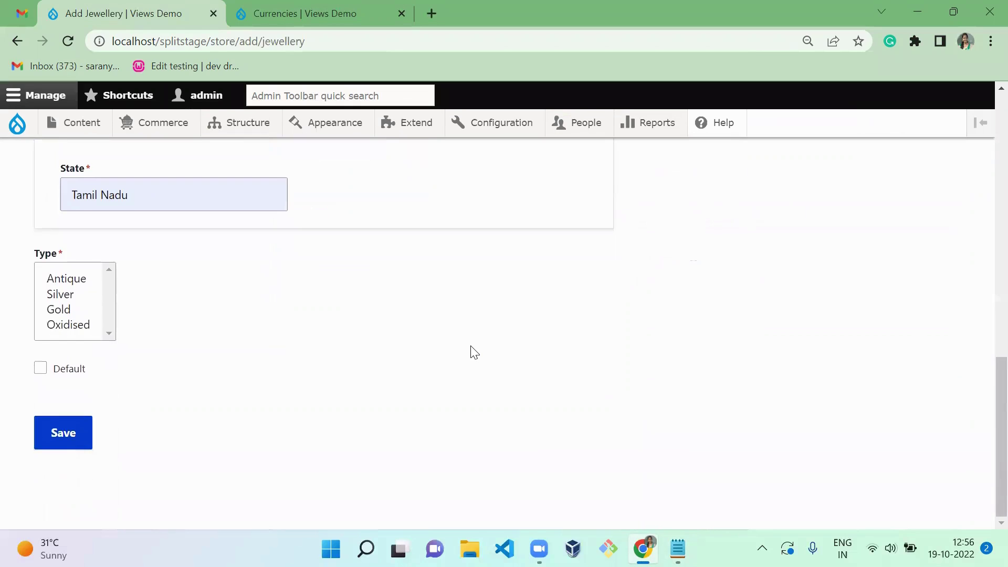
click(78, 318)
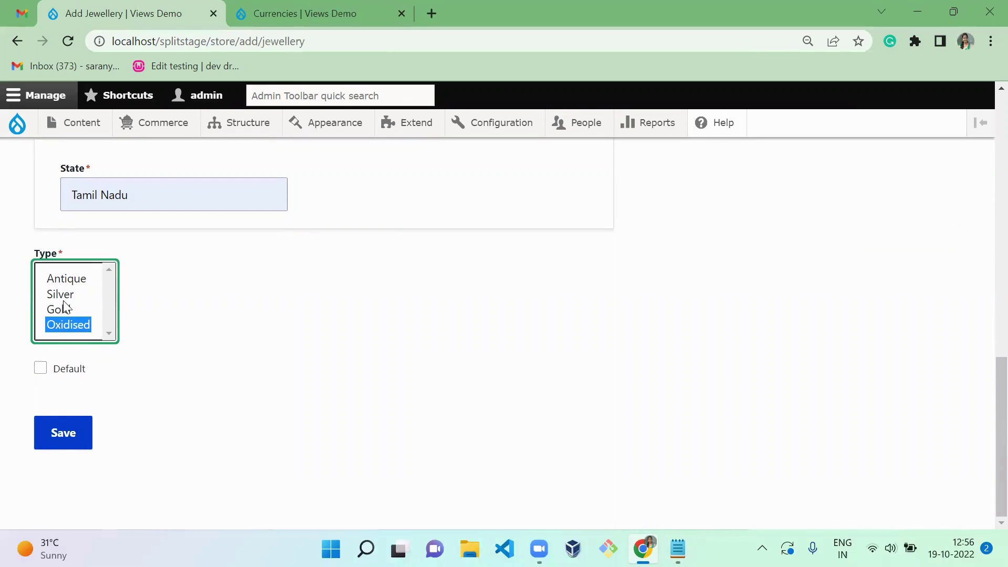
ctrl+click(84, 277)
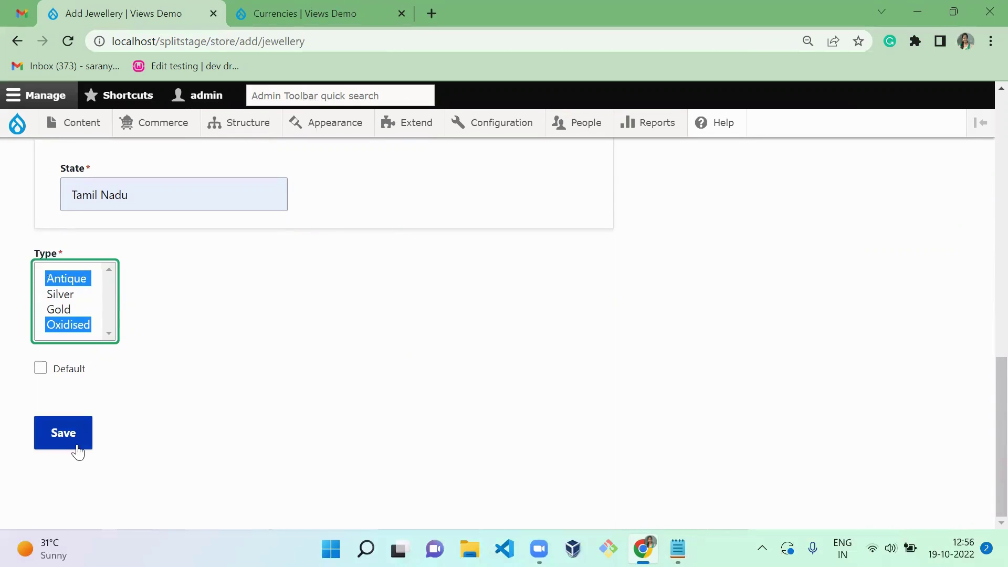
click(568, 360)
- Choose Albania as the Treasure Jewellery store's supported billing country
scroll(569, 360, up, 8)
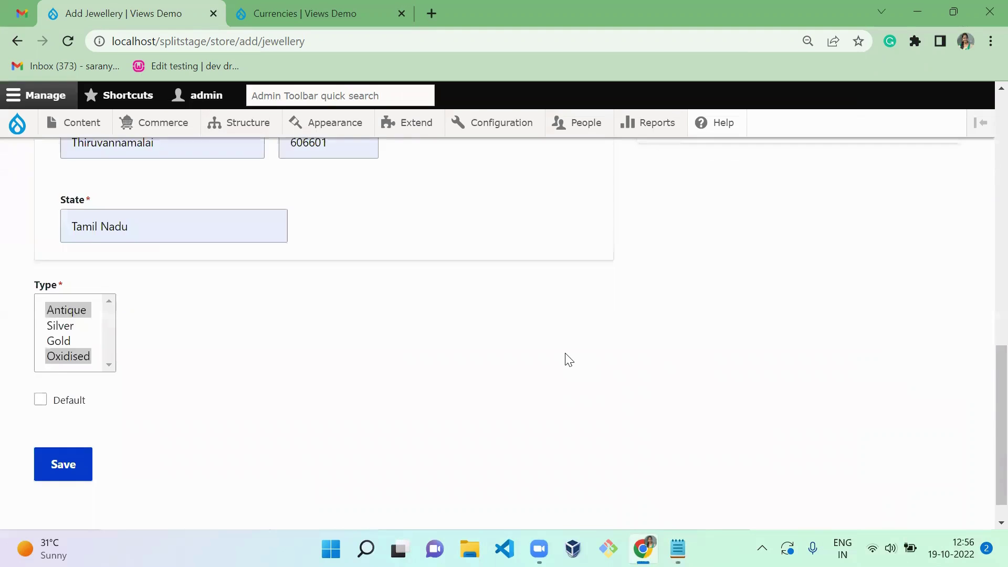
scroll(568, 360, up, 2)
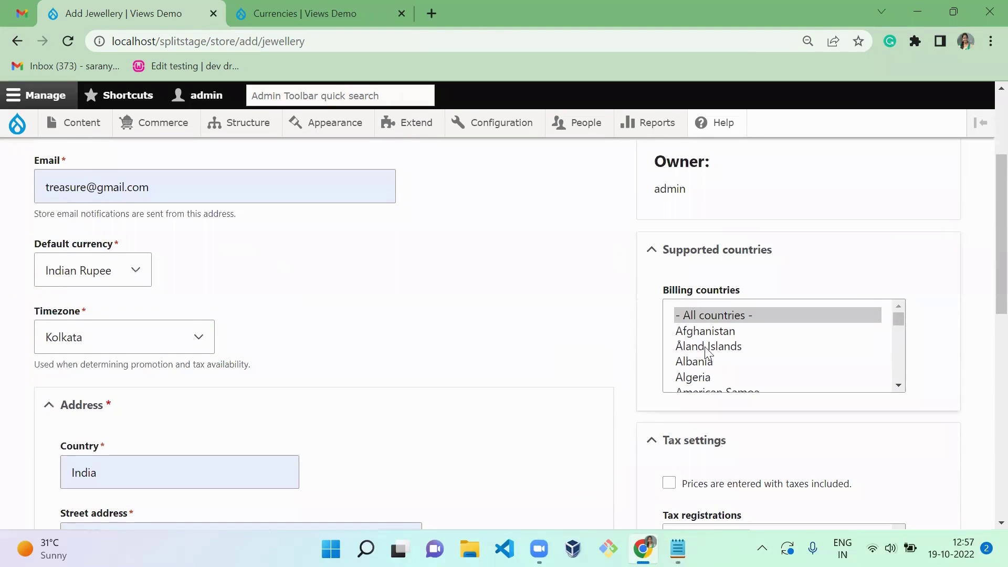
click(735, 361)
scroll(982, 315, down, 5)
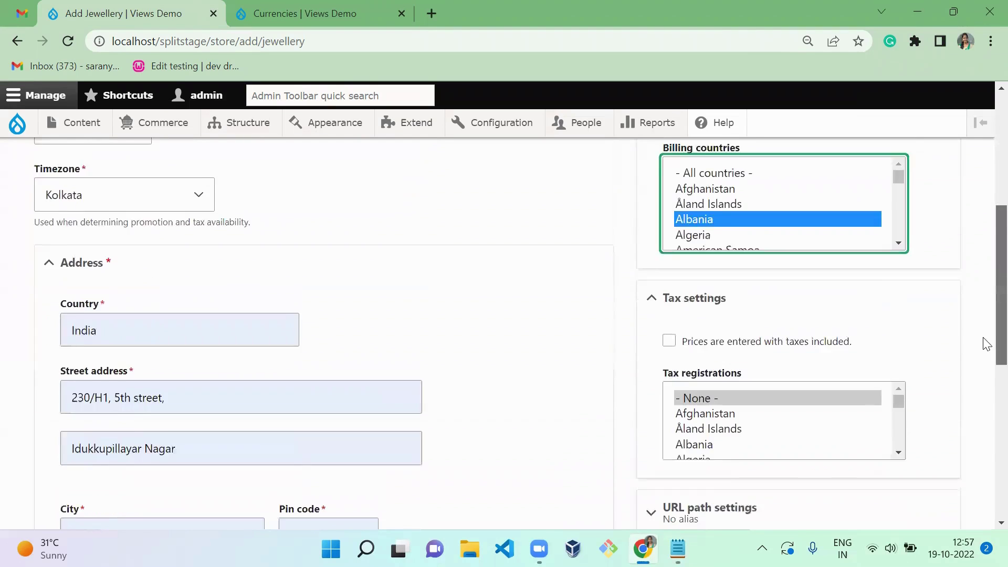
- Set the tax registration to India and save the Treasure Jewellery store
click(785, 358)
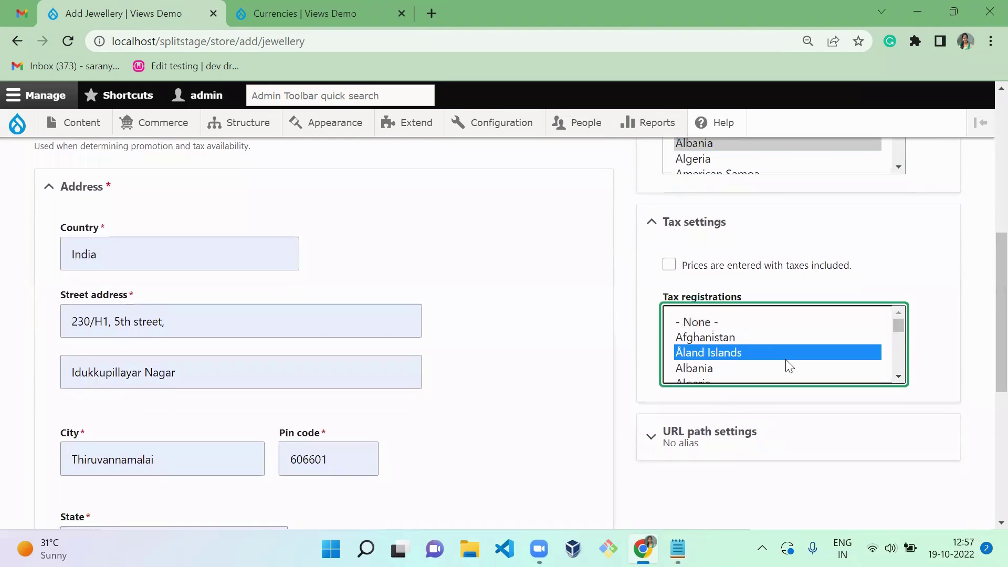
text(india)
scroll(981, 360, down, 7)
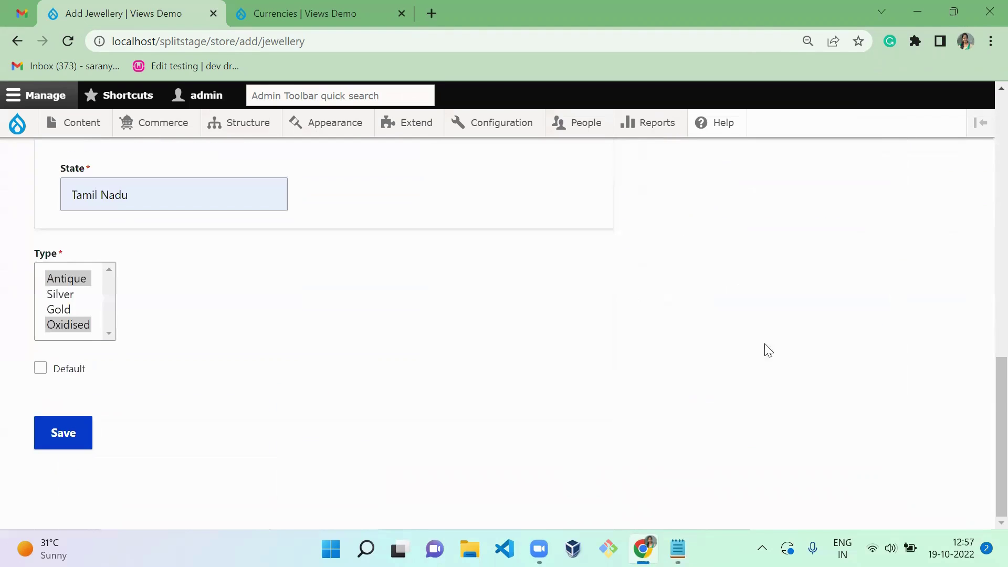
click(76, 449)
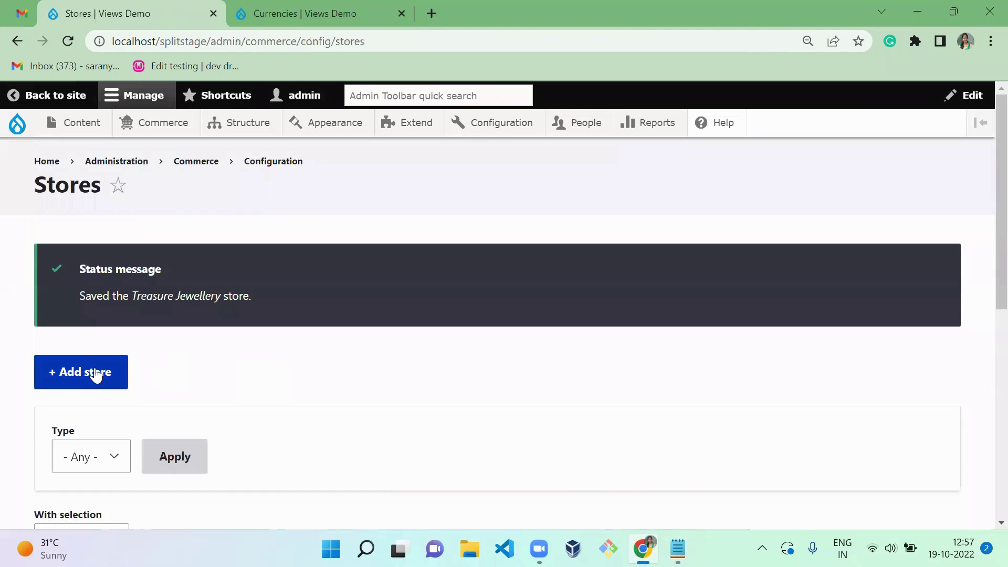
- Start another store of type Jewellery and name it Stone Cutters Jewellery, copying the name from the store list in Notepad
click(95, 375)
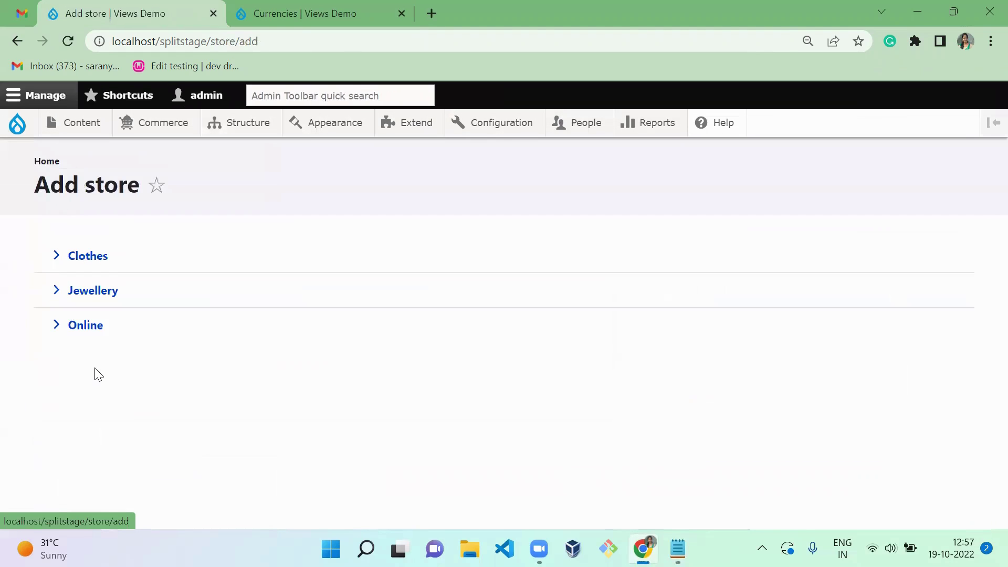
click(115, 296)
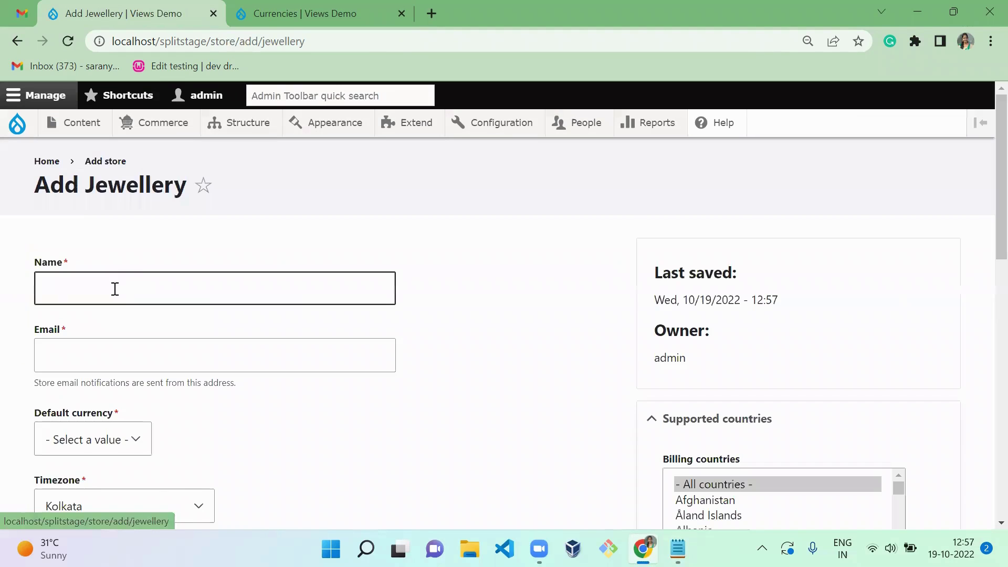
key(alt+Tab)
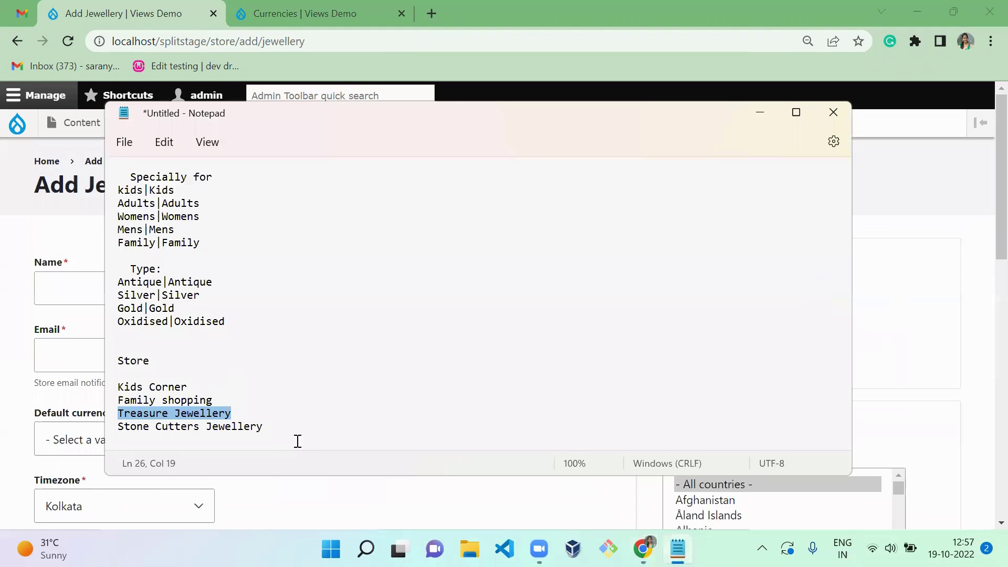
click(289, 432)
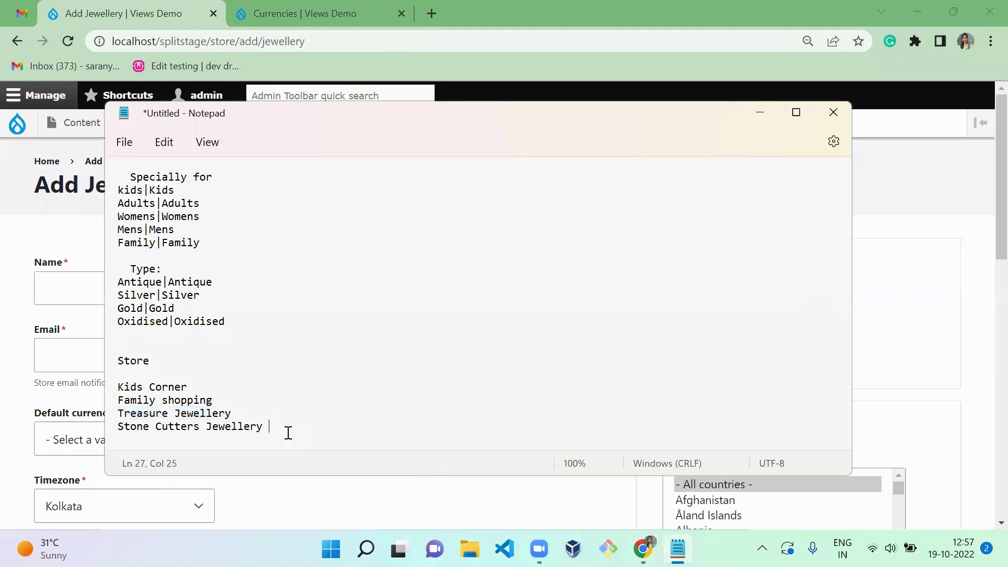
click(115, 430)
key(ctrl+c)
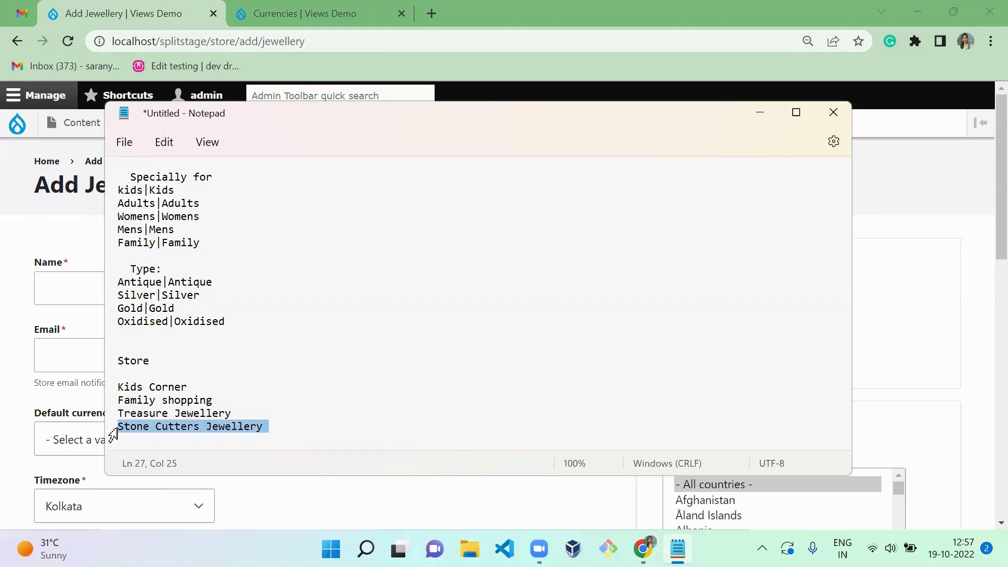
key(alt+Tab)
click(122, 290)
key(ctrl+v)
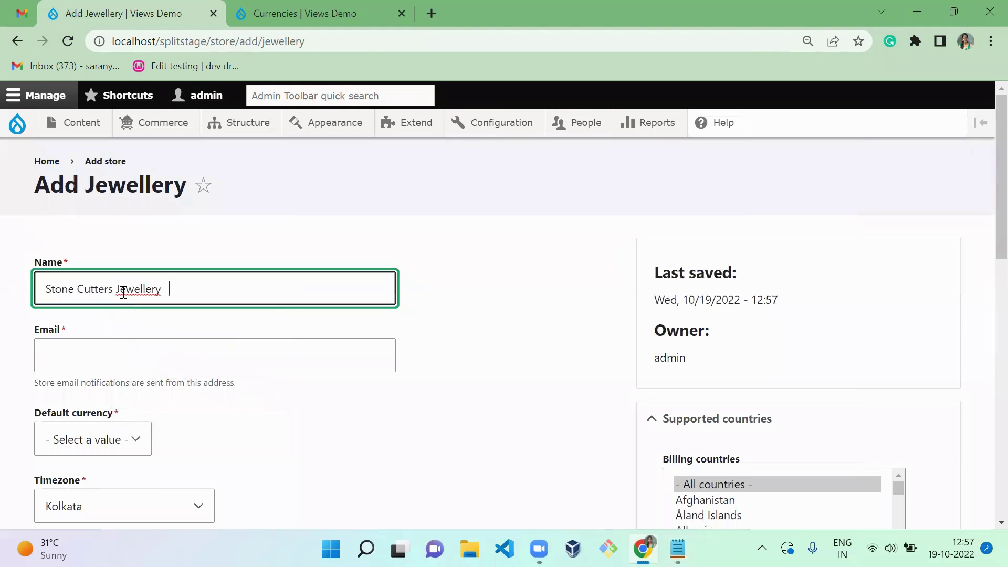
- Fill in the Stone Cutters Jewellery store's e-mail address from the saved suggestion and set its default currency to US Dollar
click(132, 344)
text(s)
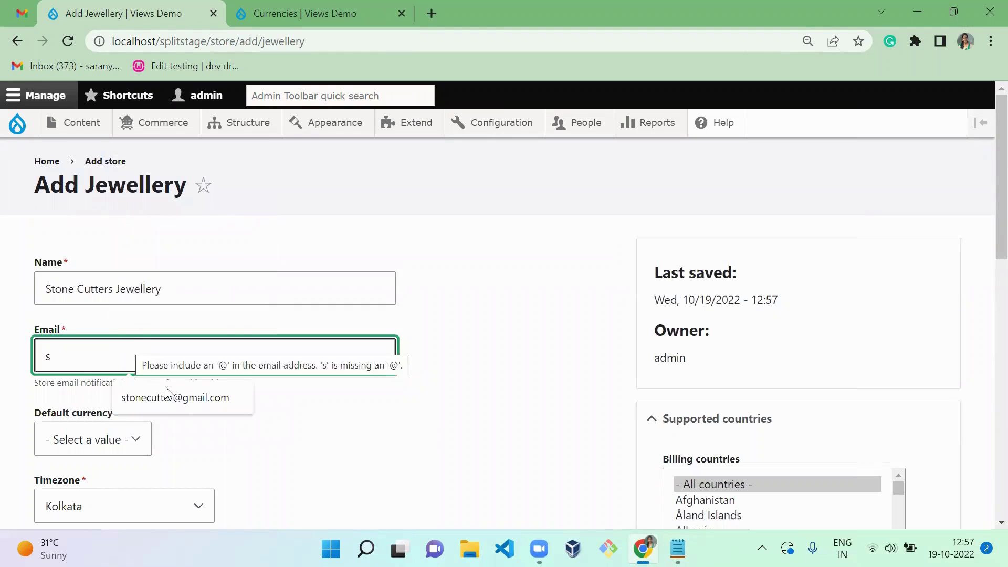
click(166, 398)
click(119, 441)
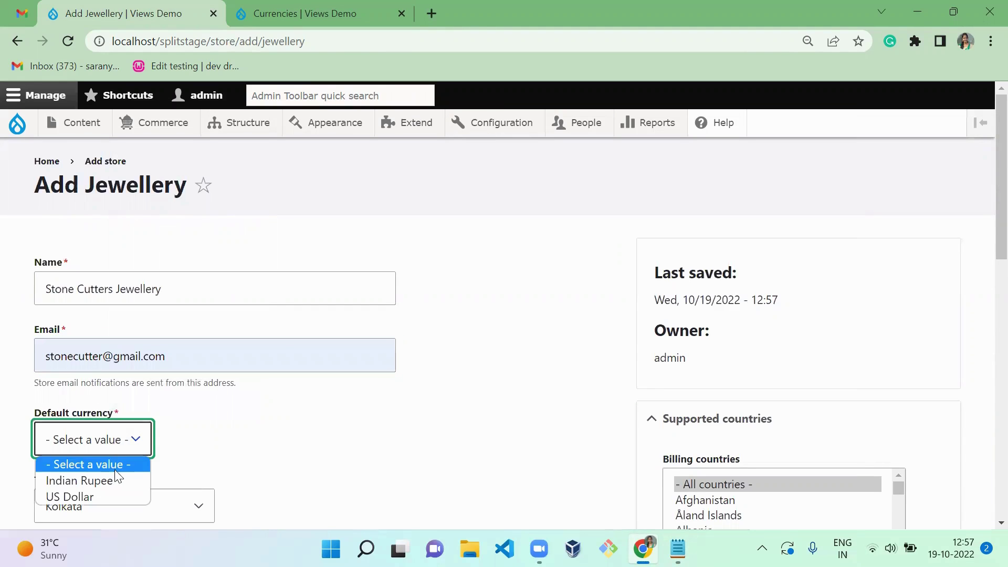
click(111, 495)
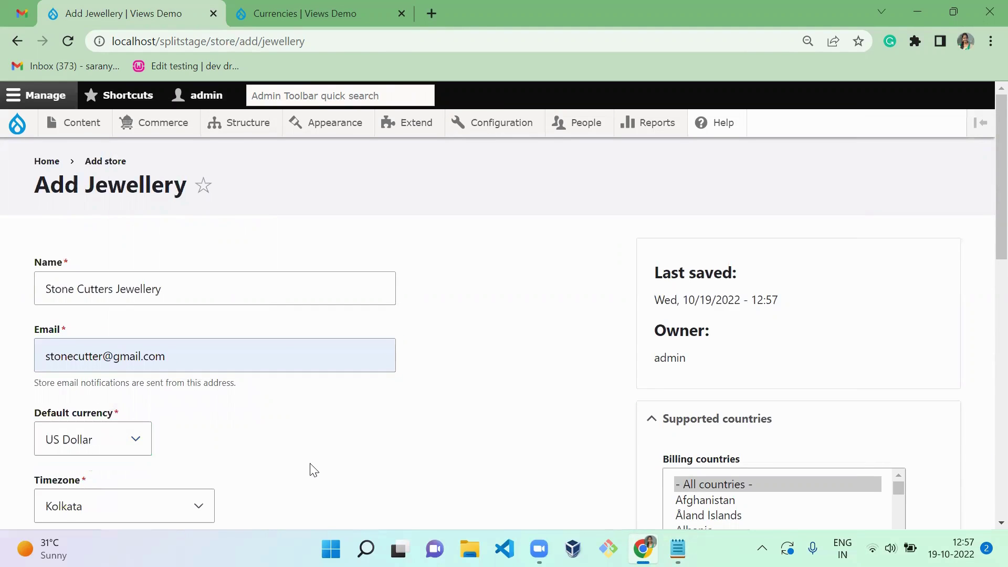
- Complete the Stone Cutters Jewellery store's address in India using the saved address suggestion
scroll(313, 469, down, 5)
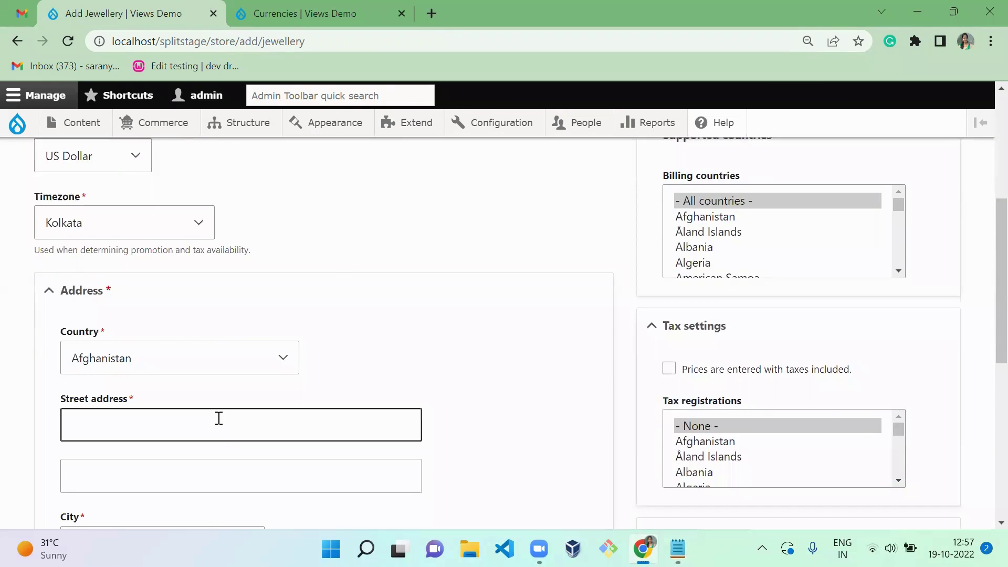
click(219, 418)
click(229, 301)
click(273, 425)
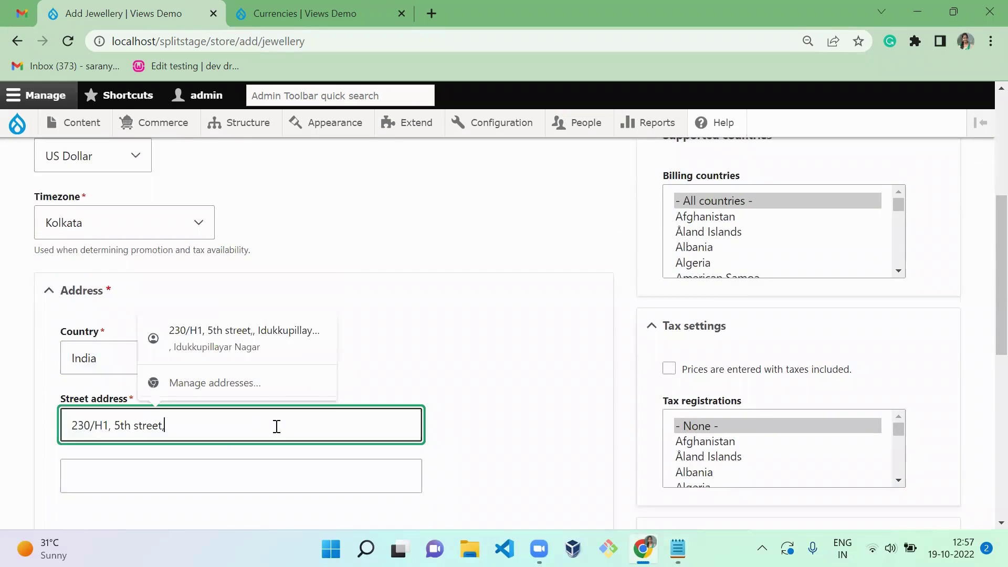
click(261, 350)
- Select all four jewellery types for the store: Antique, Silver, Gold and Oxidised
scroll(441, 376, down, 8)
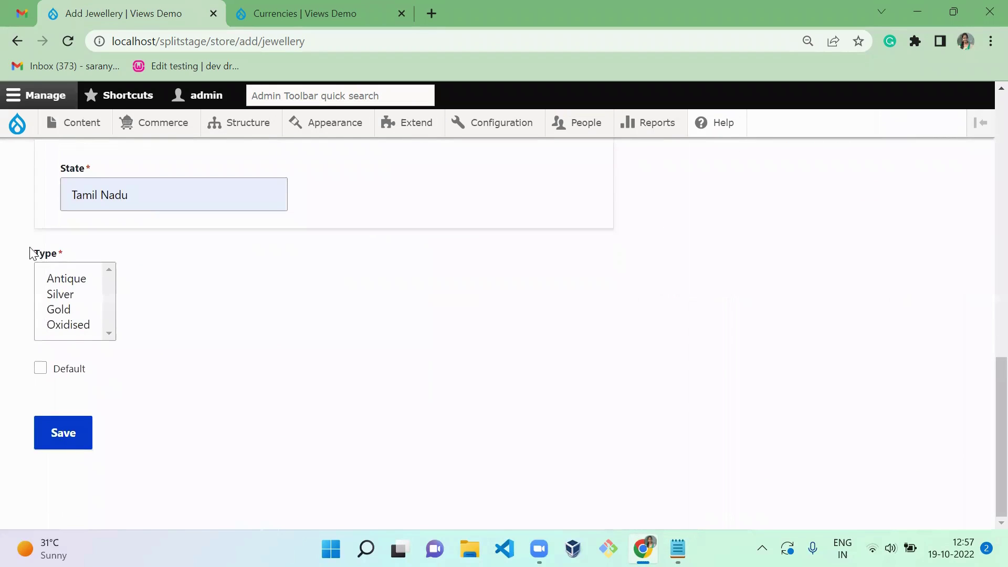
click(68, 297)
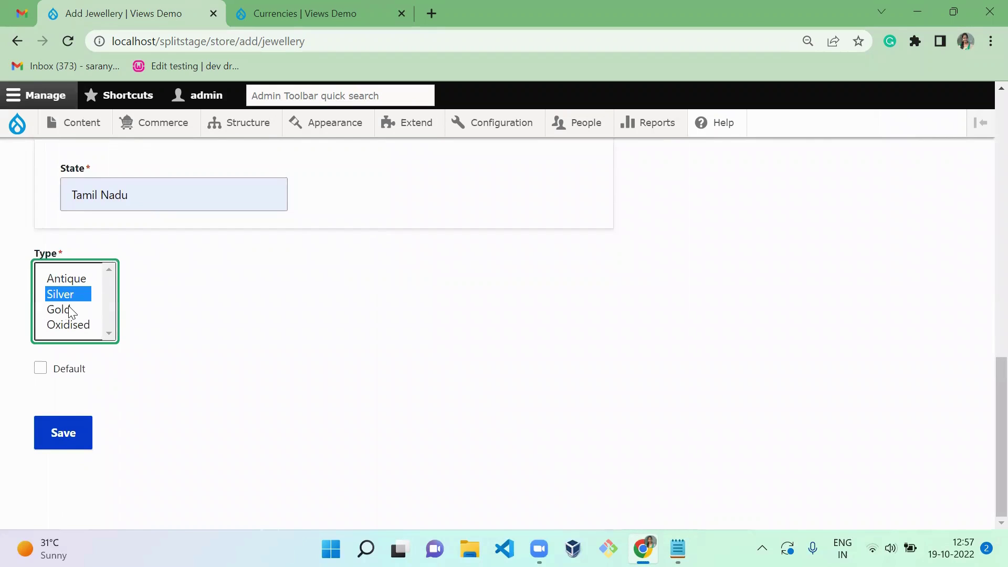
key(ctrl+a)
click(352, 339)
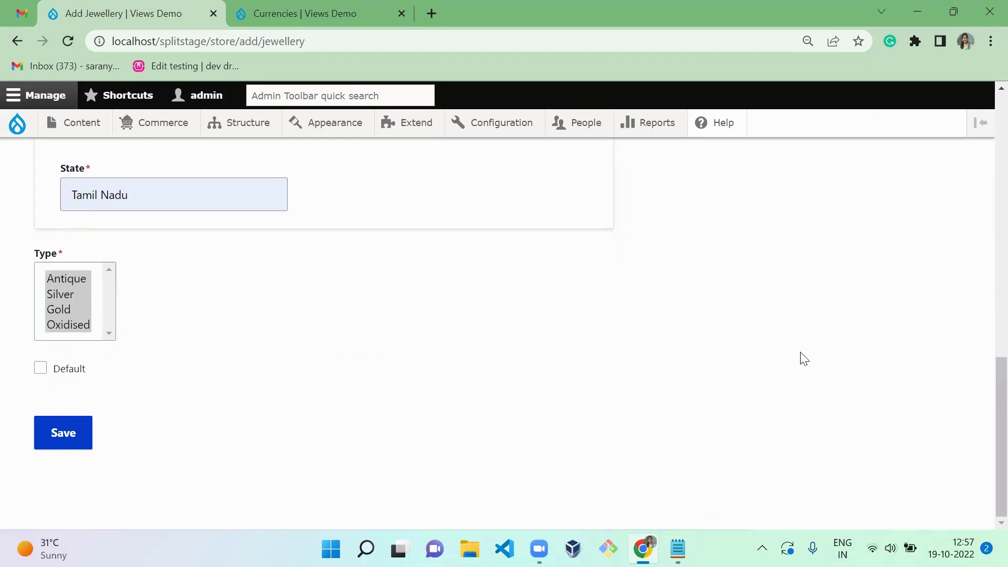
- Choose India as the Stone Cutters Jewellery store's supported billing country
drag(996, 400, 997, 162)
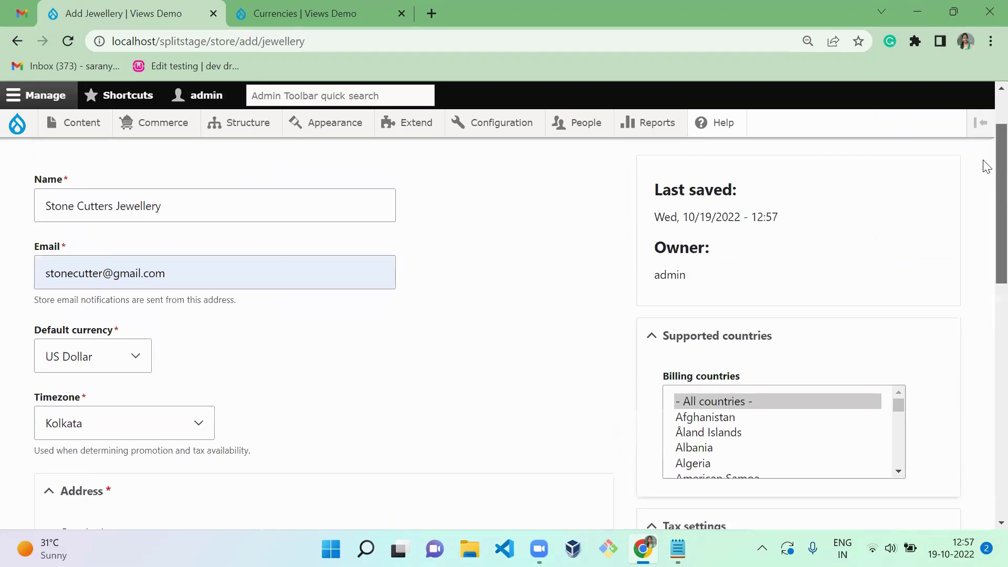
click(750, 435)
text(india)
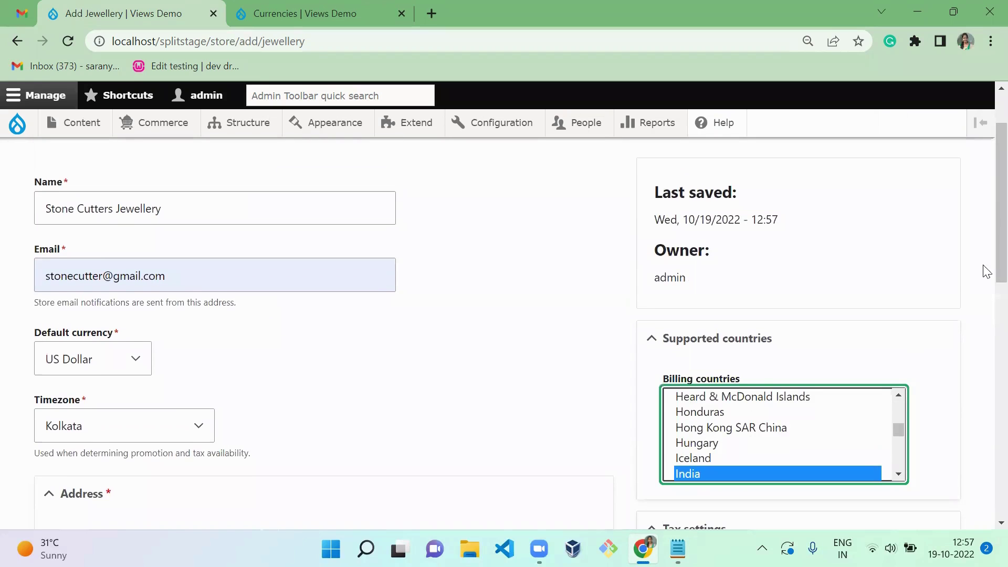
- Set the Stone Cutters Jewellery store's tax registration to India
scroll(983, 310, down, 4)
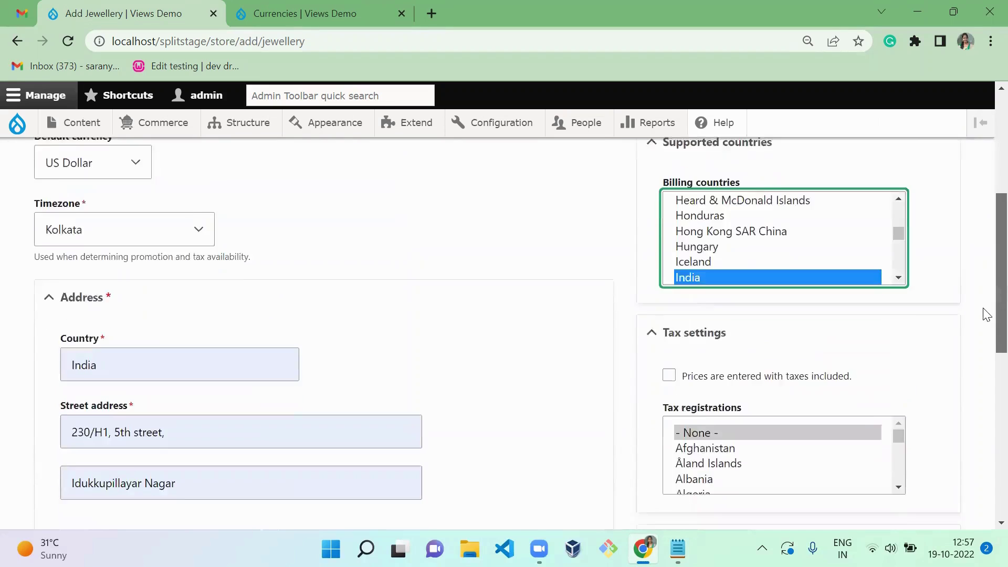
scroll(985, 315, down, 3)
click(768, 285)
text(i)
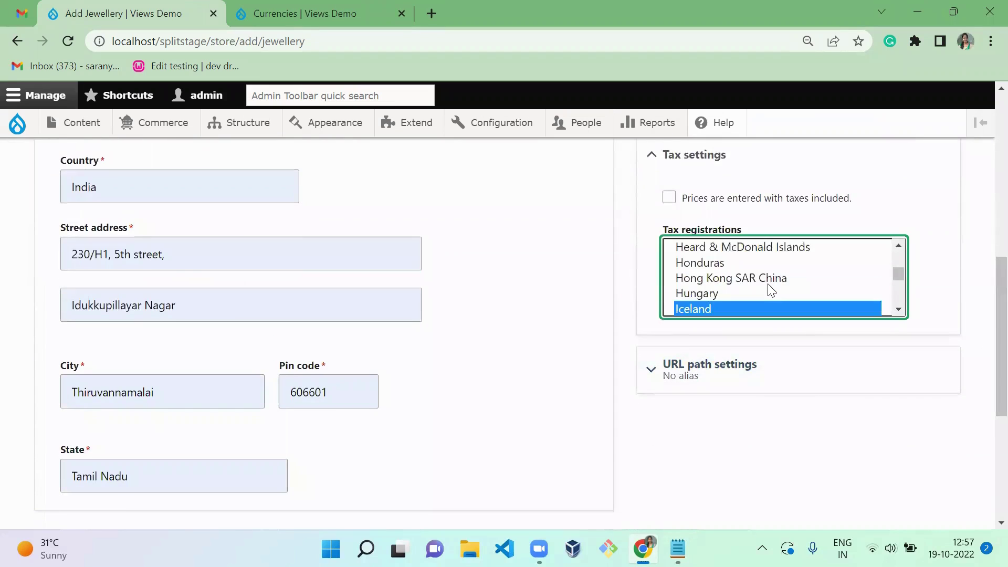
text(n)
scroll(983, 488, down, 5)
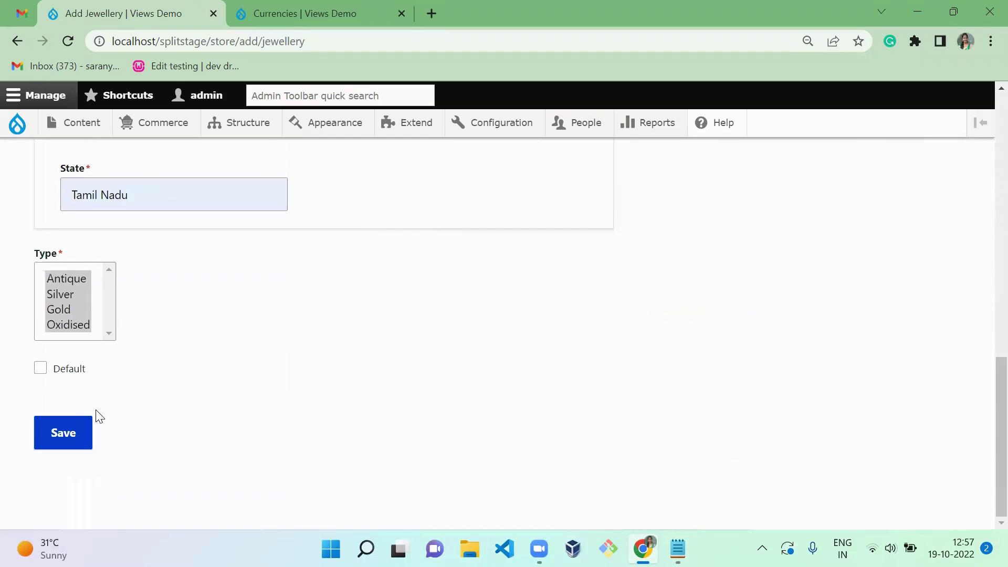
- Save the Stone Cutters Jewellery store and look over the complete stores list
click(68, 424)
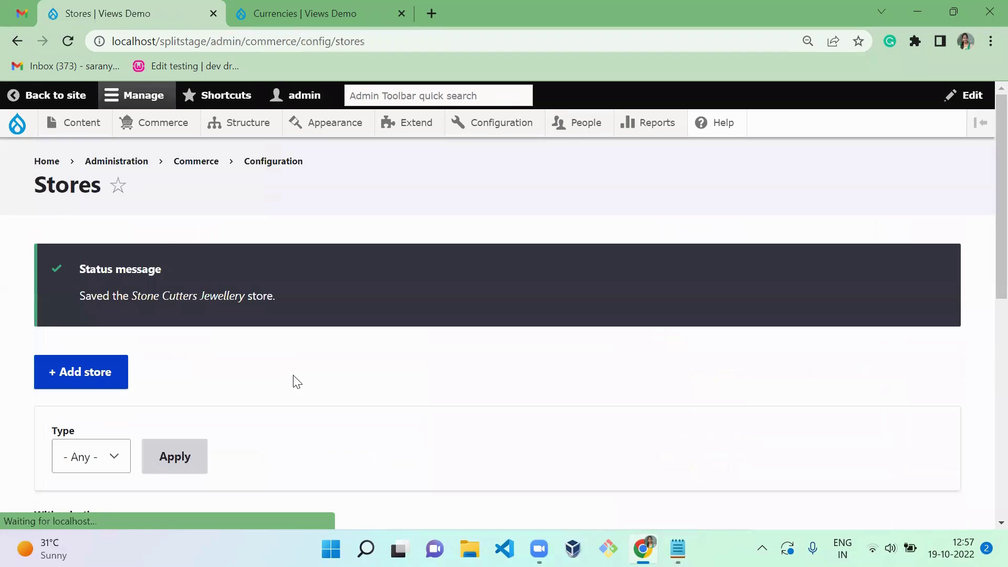
scroll(983, 294, down, 9)
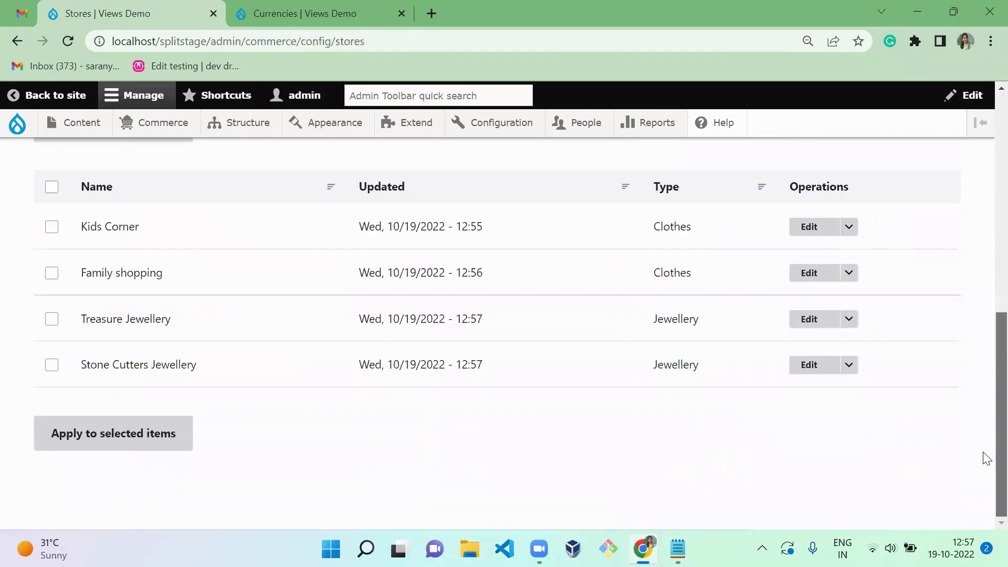
scroll(983, 265, up, 9)
scroll(983, 441, down, 9)
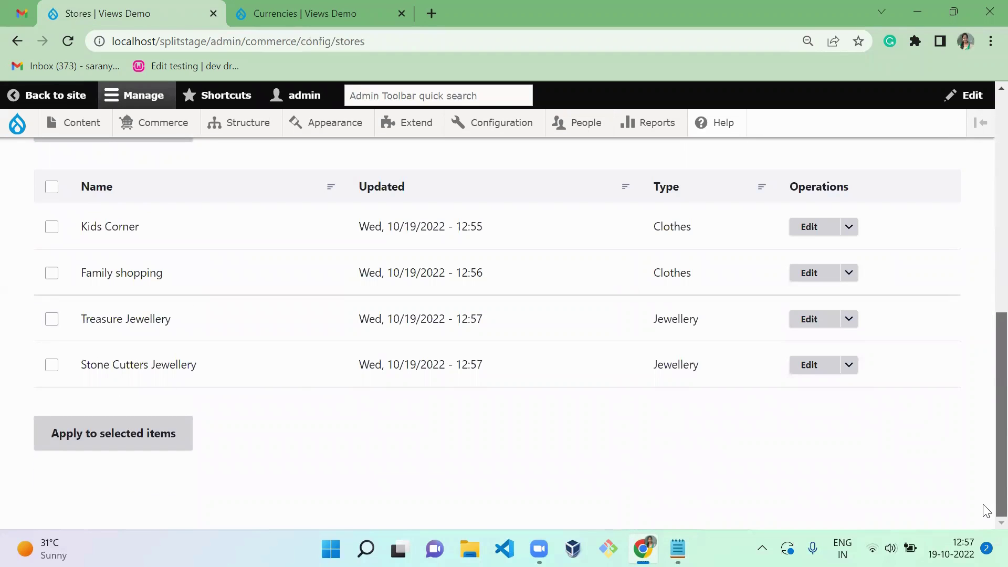